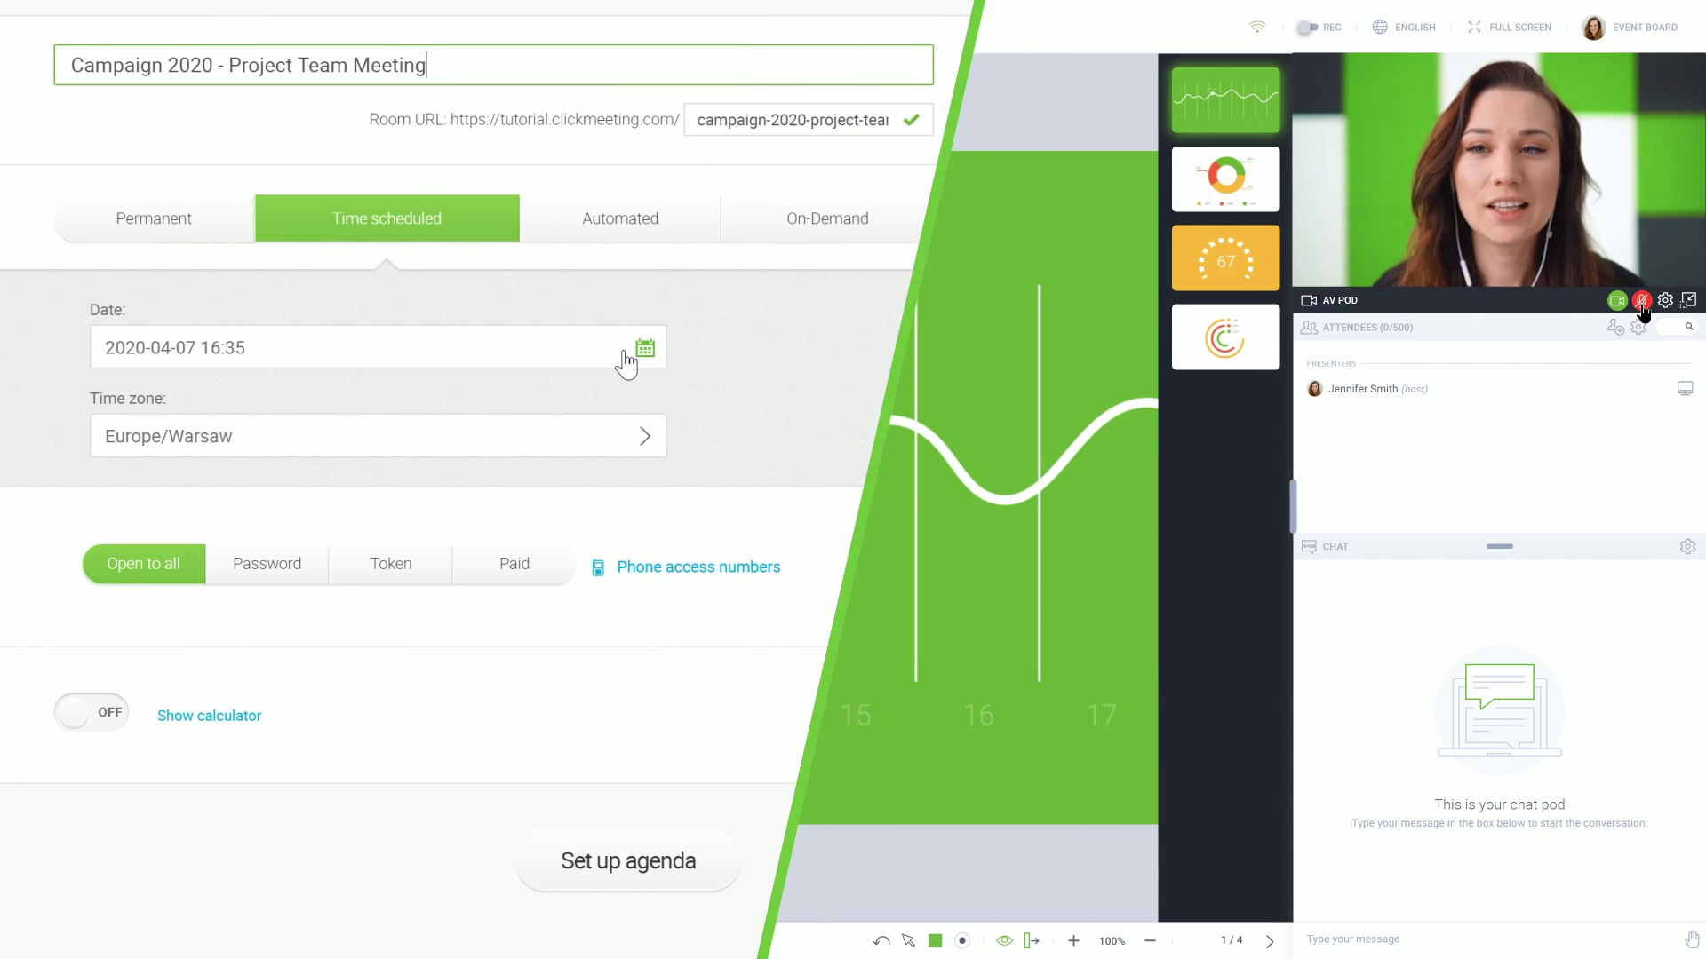
# - Schedule the Campaign 2020 project team meeting for 8 April 2020 at 16:30
pyautogui.click(644, 348)
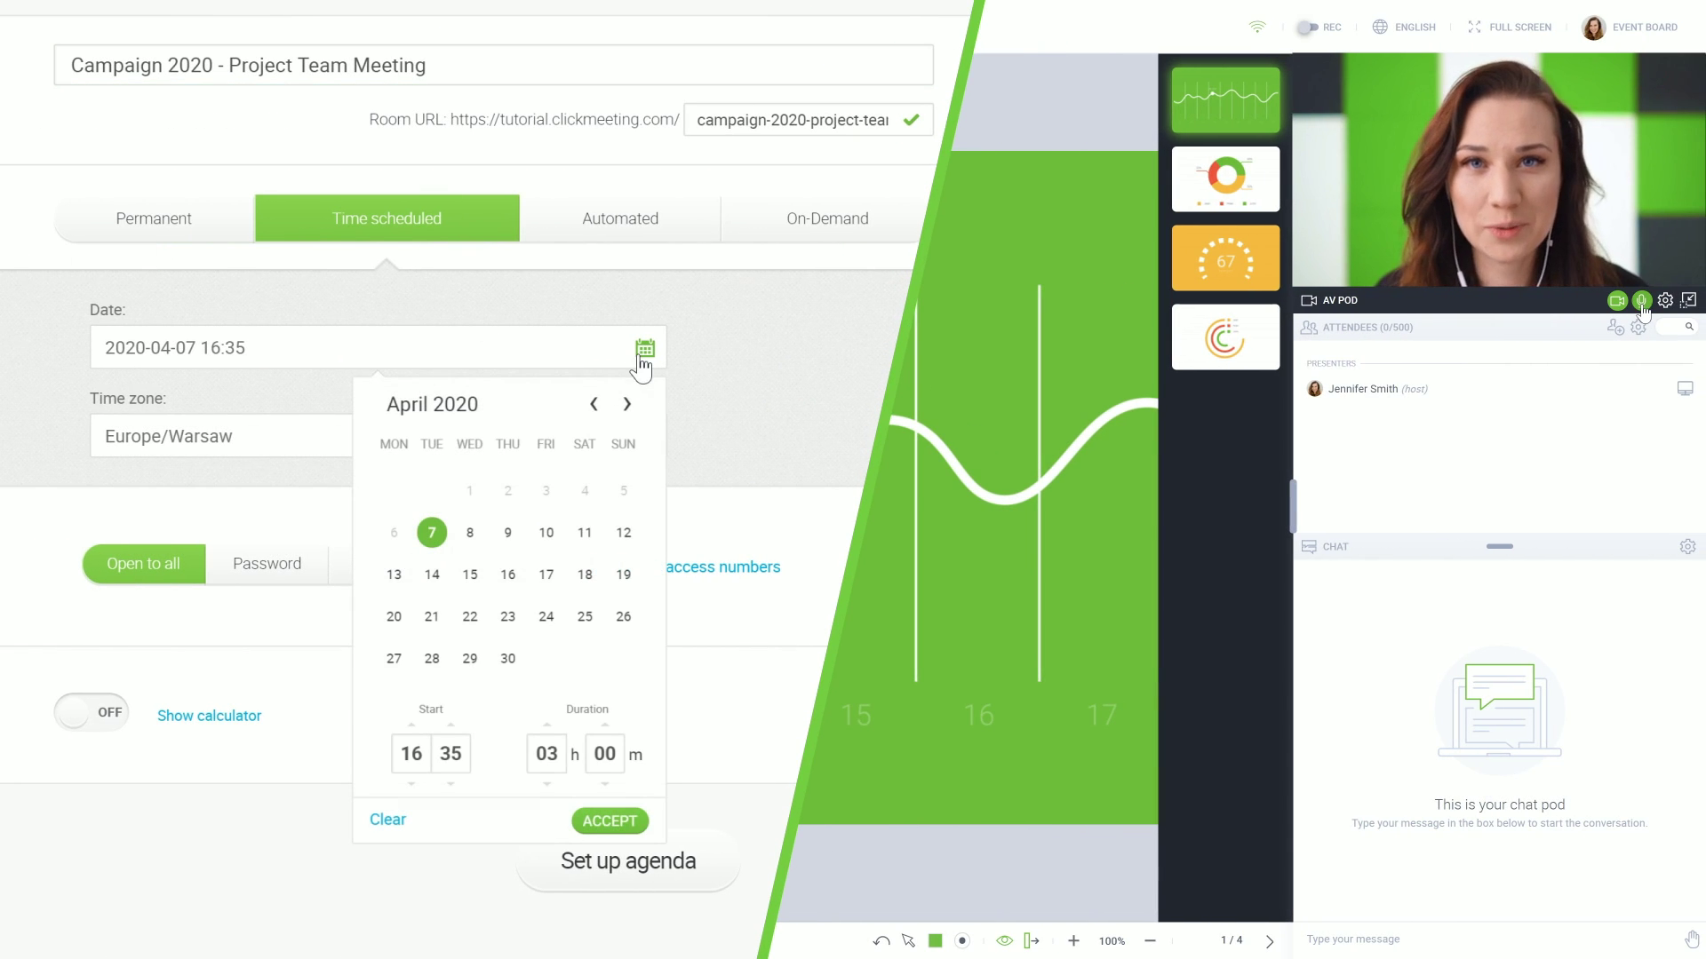
pyautogui.click(473, 534)
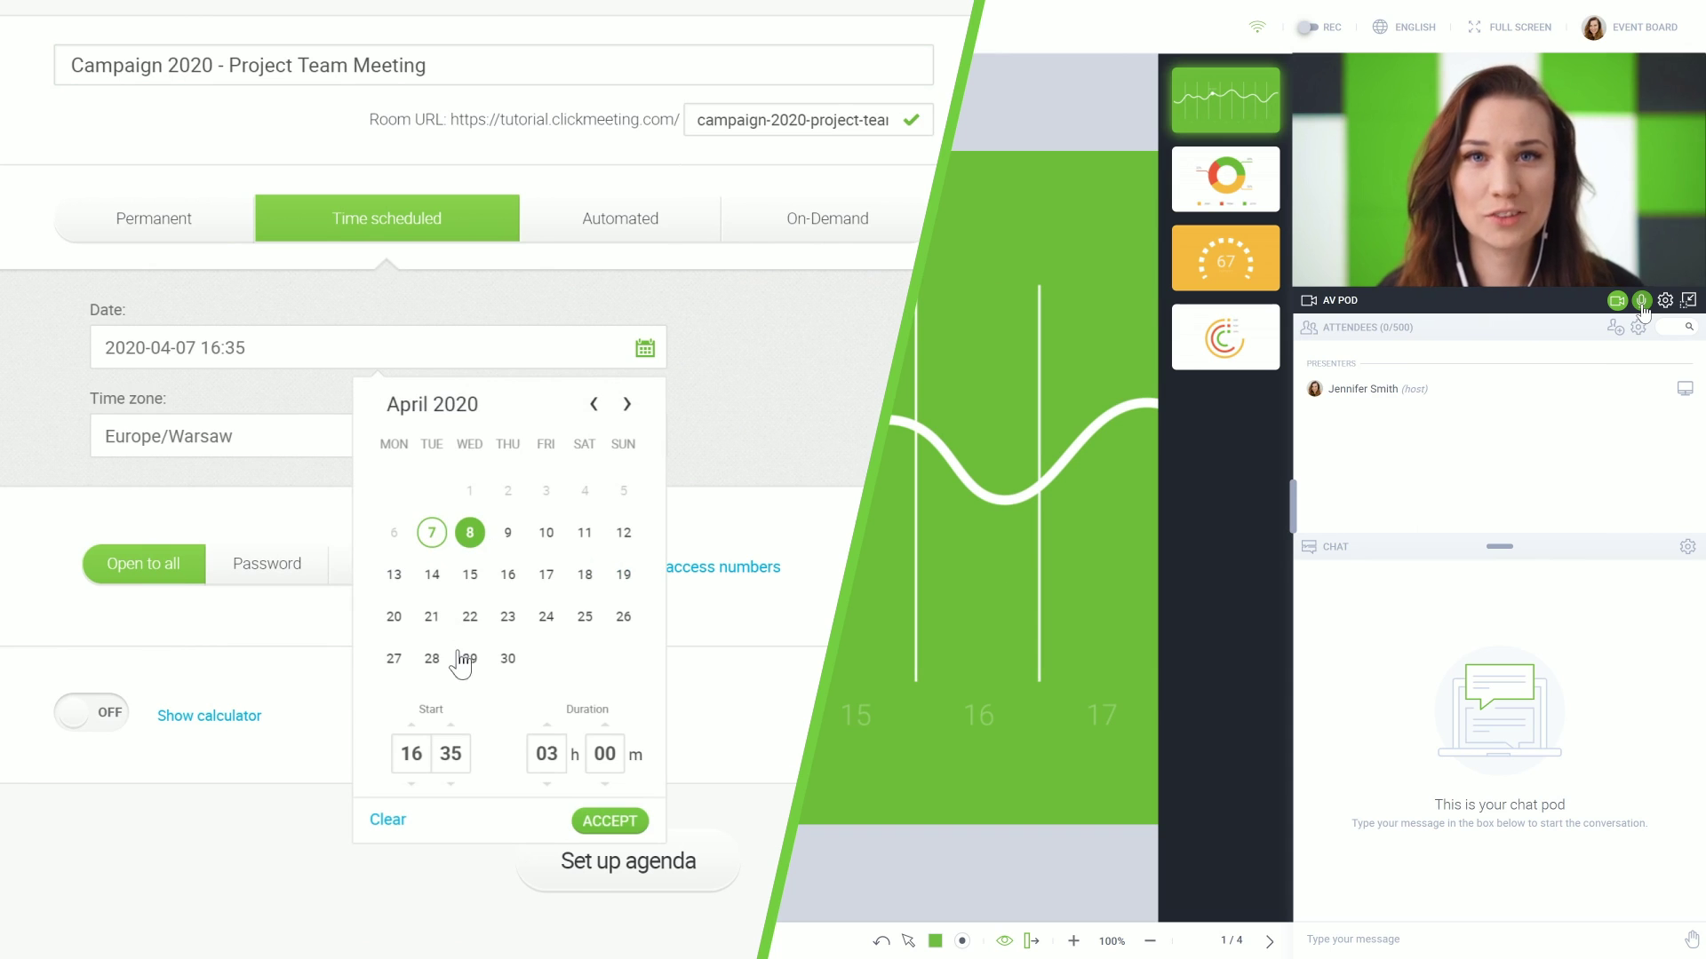
pyautogui.click(451, 783)
pyautogui.click(609, 821)
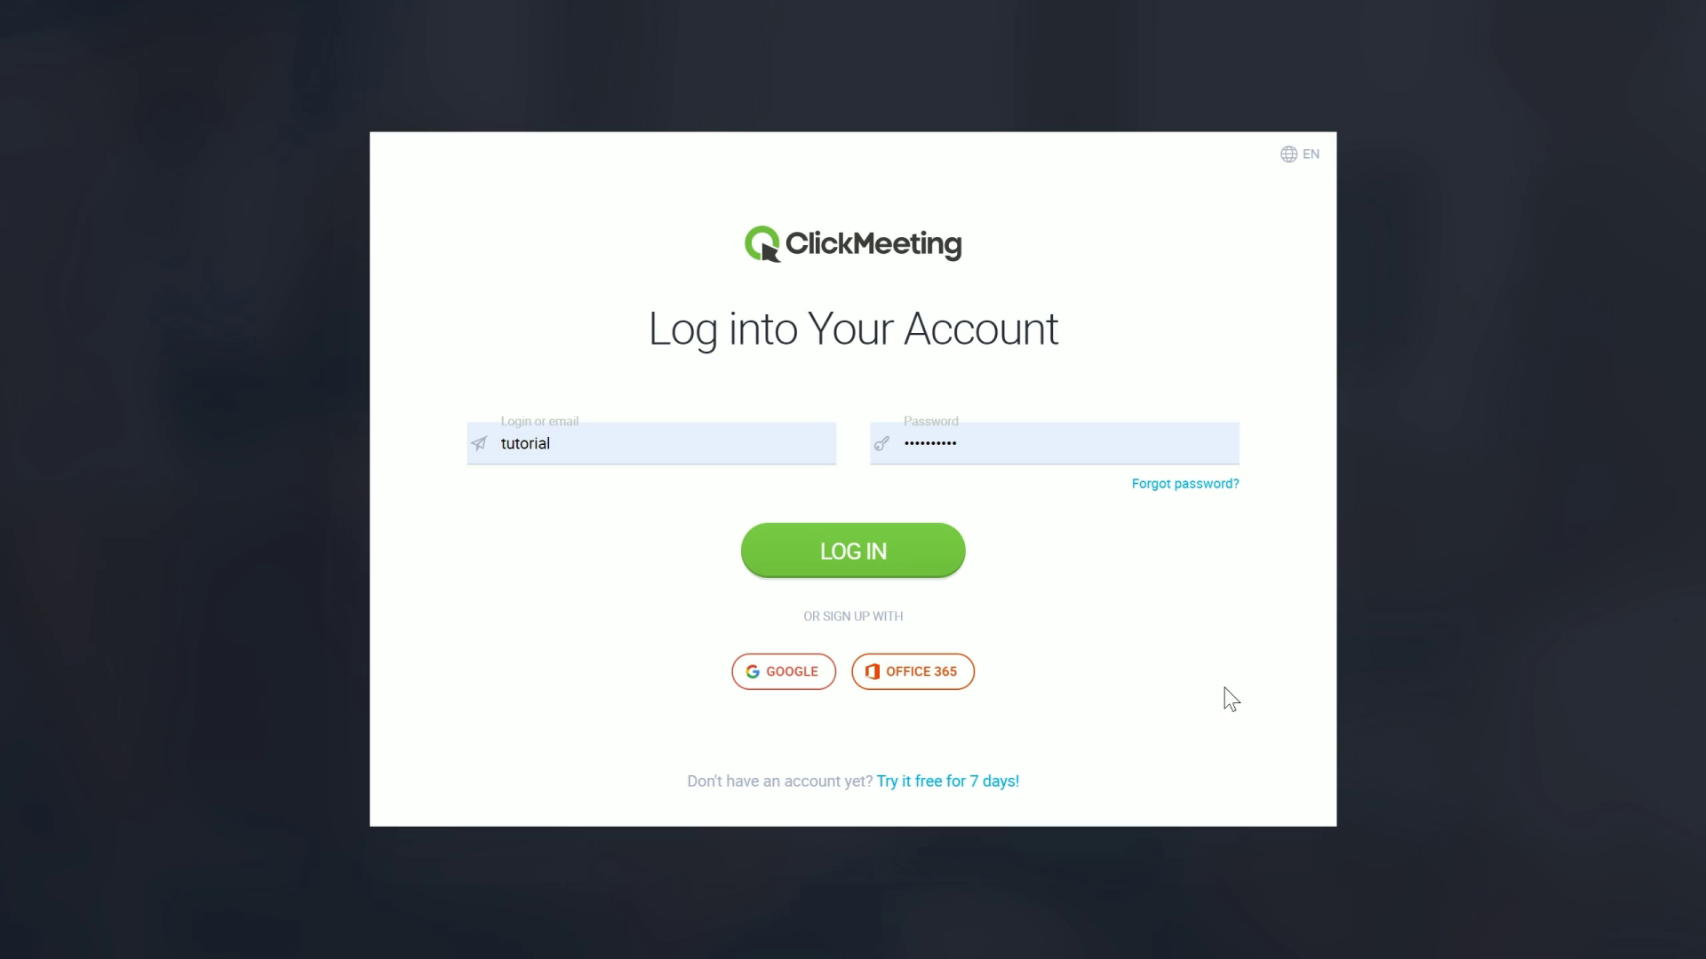
# - Log in to the account and start creating a planned meeting
pyautogui.click(876, 558)
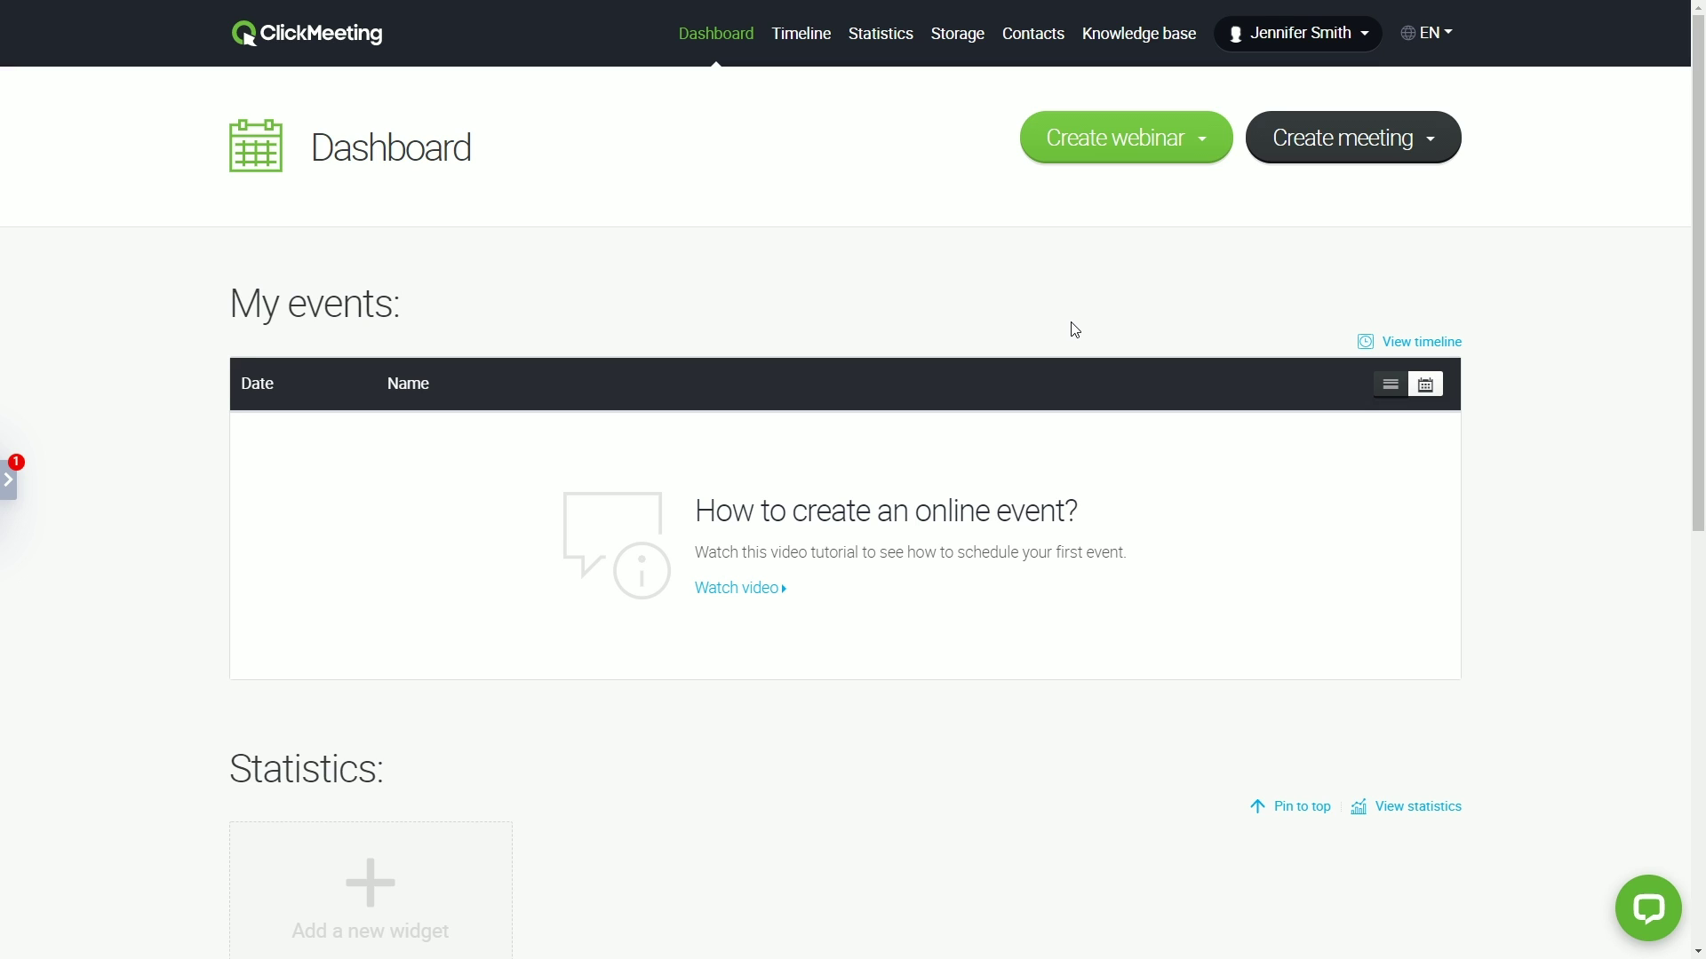
pyautogui.click(1343, 147)
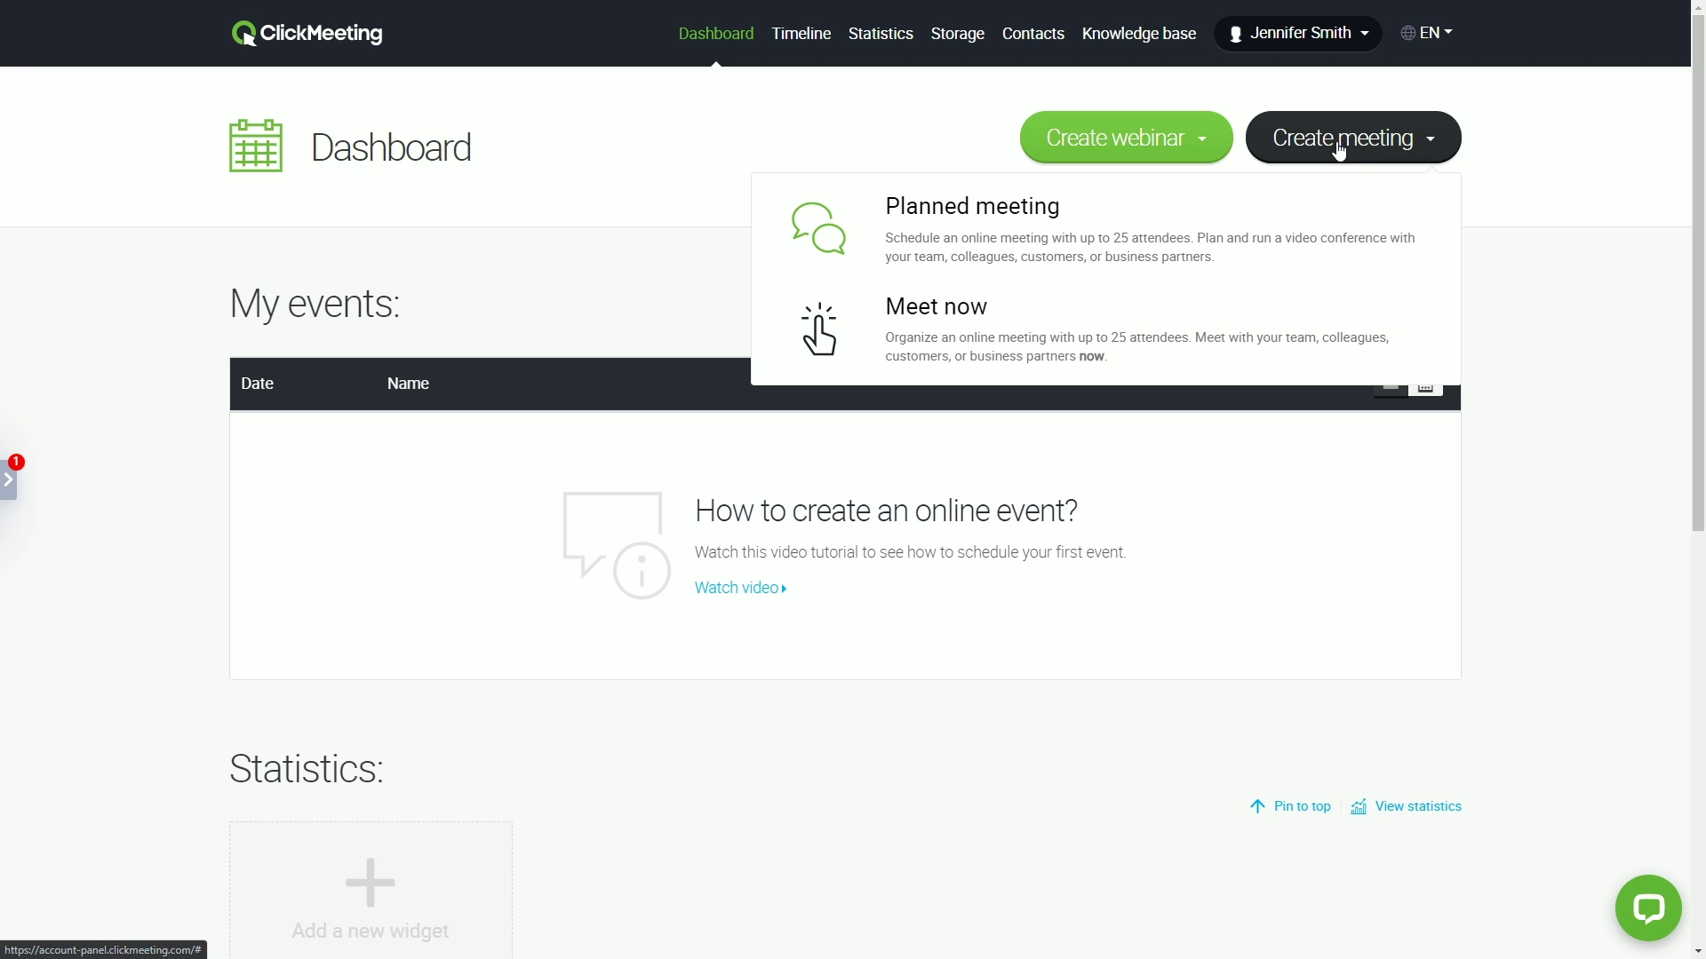
pyautogui.click(1156, 152)
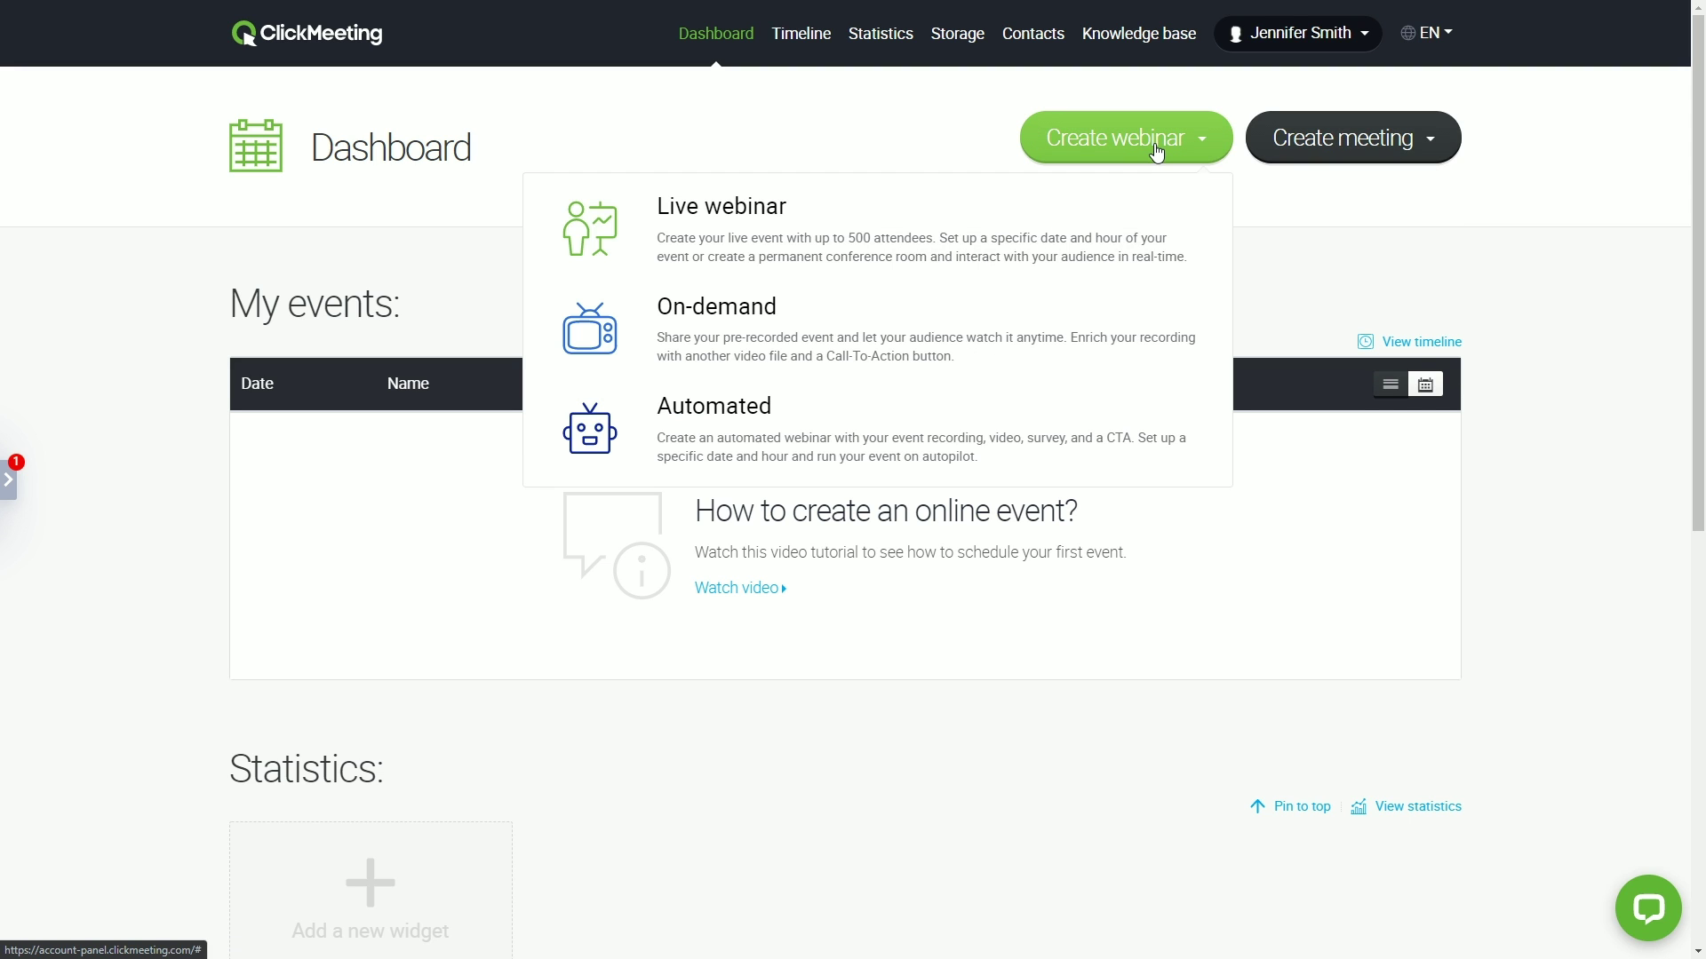
pyautogui.click(1383, 148)
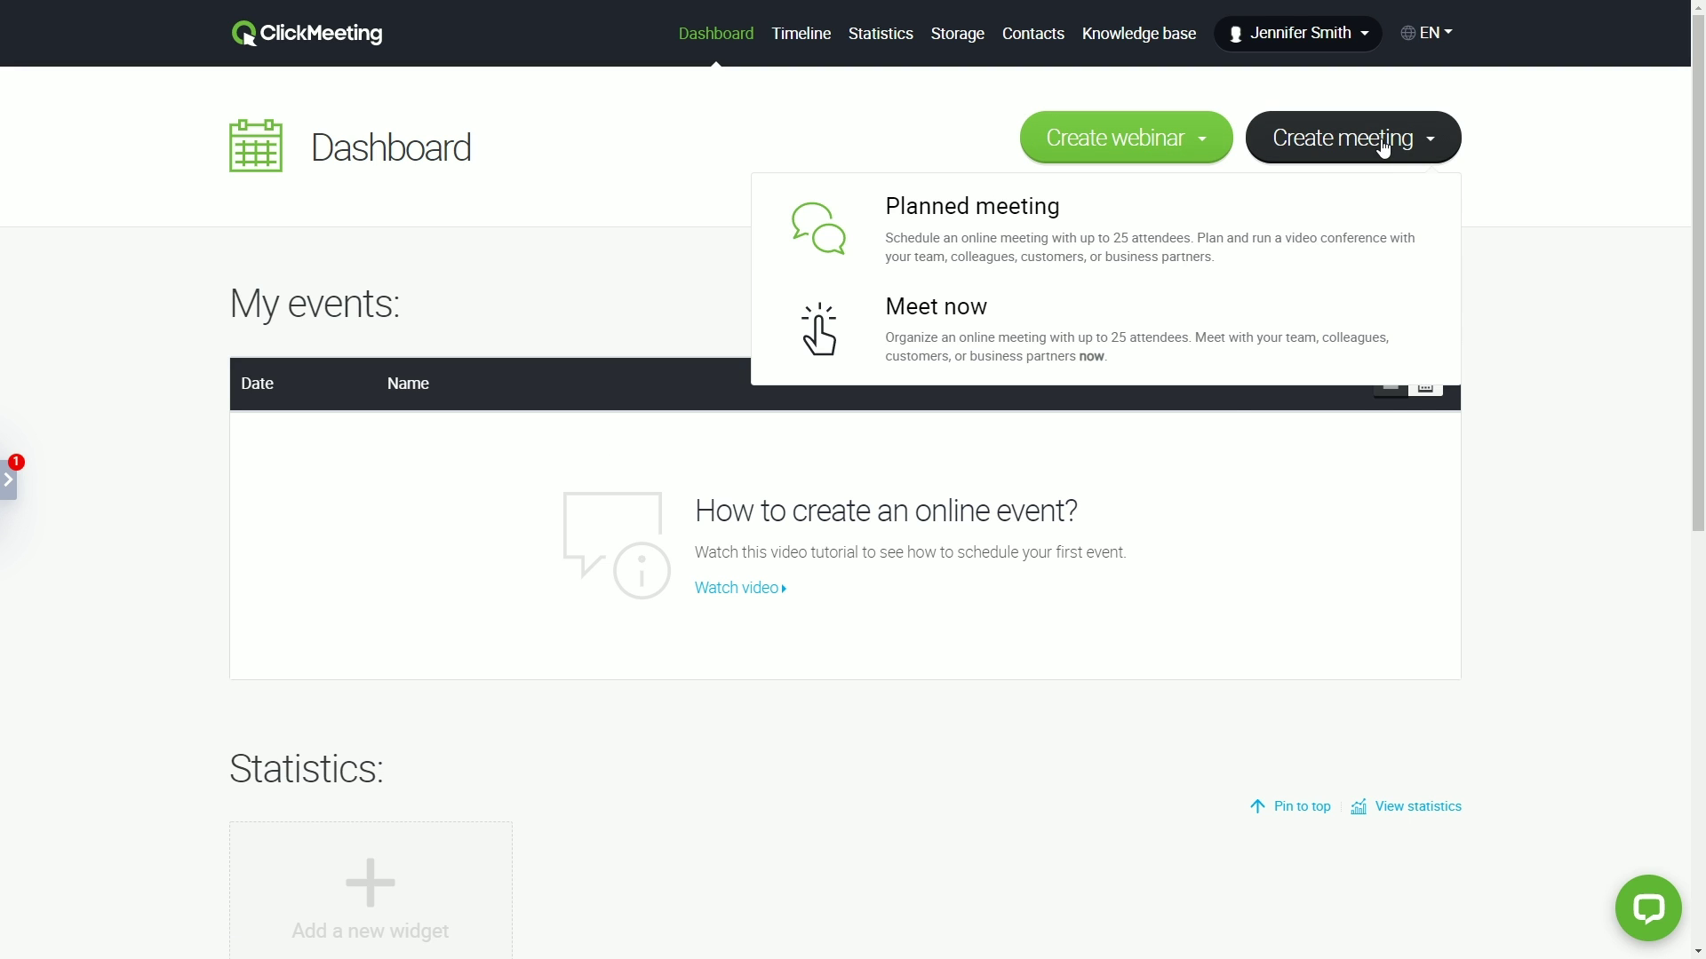
pyautogui.click(1321, 212)
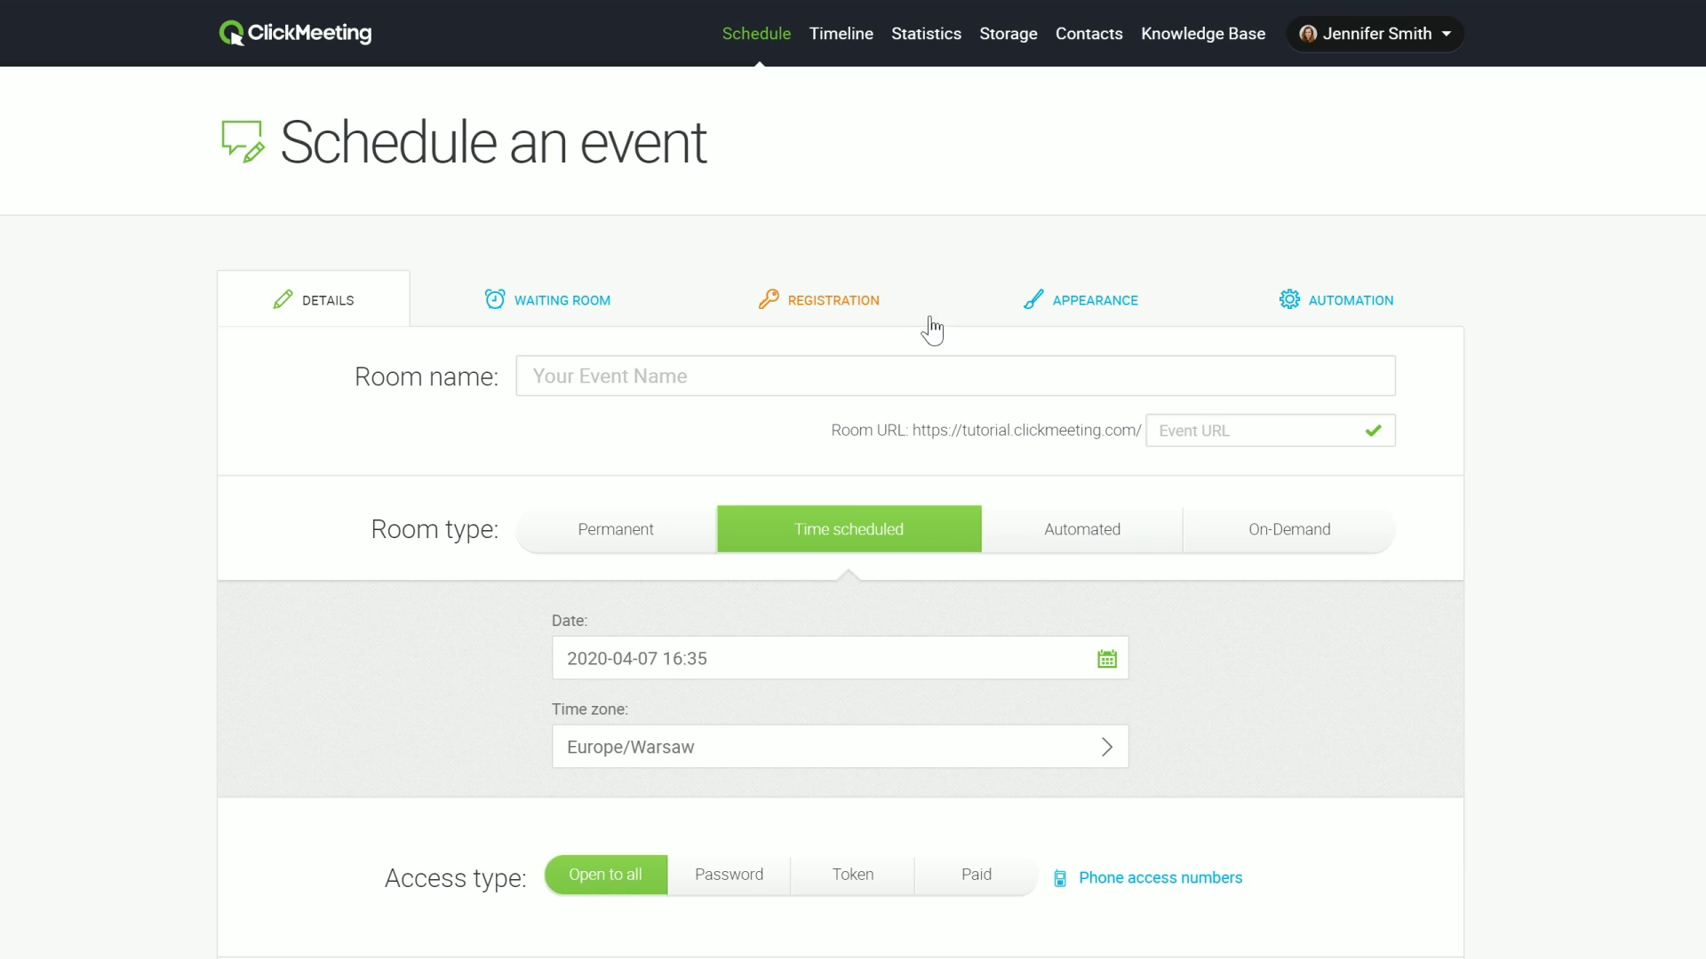
# - Name the room "Campaign 2020 - Project Team Meeting"
pyautogui.click(924, 376)
pyautogui.write('Campaign ')
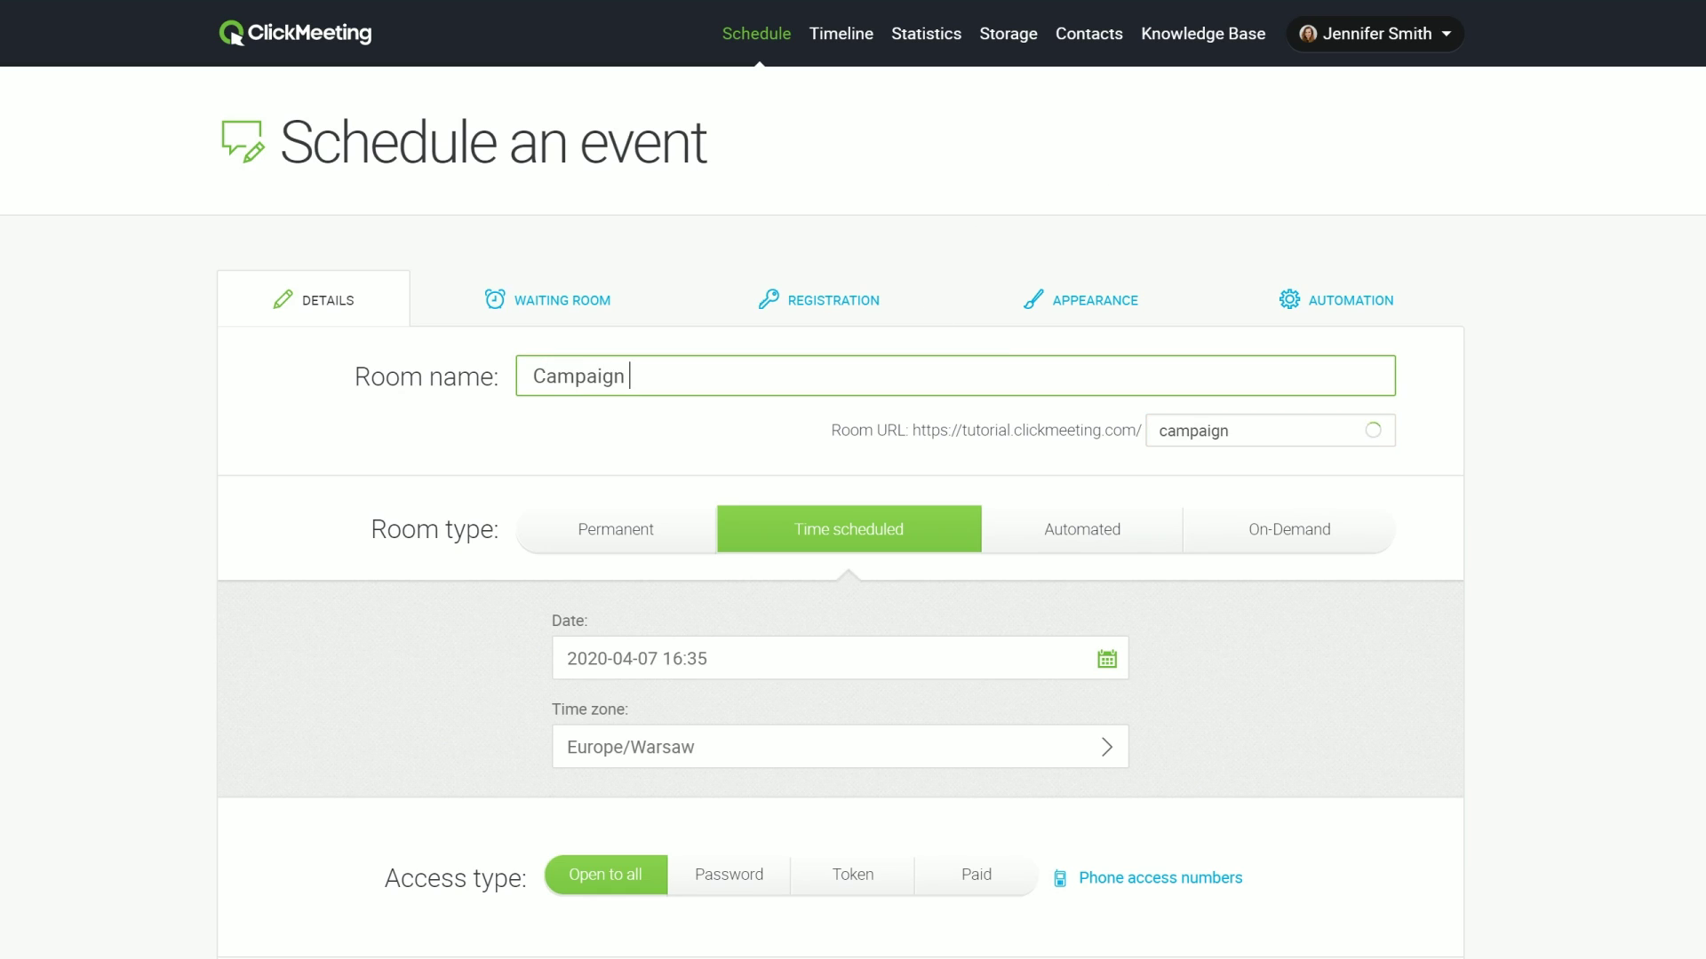
pyautogui.write('2020 - Pro')
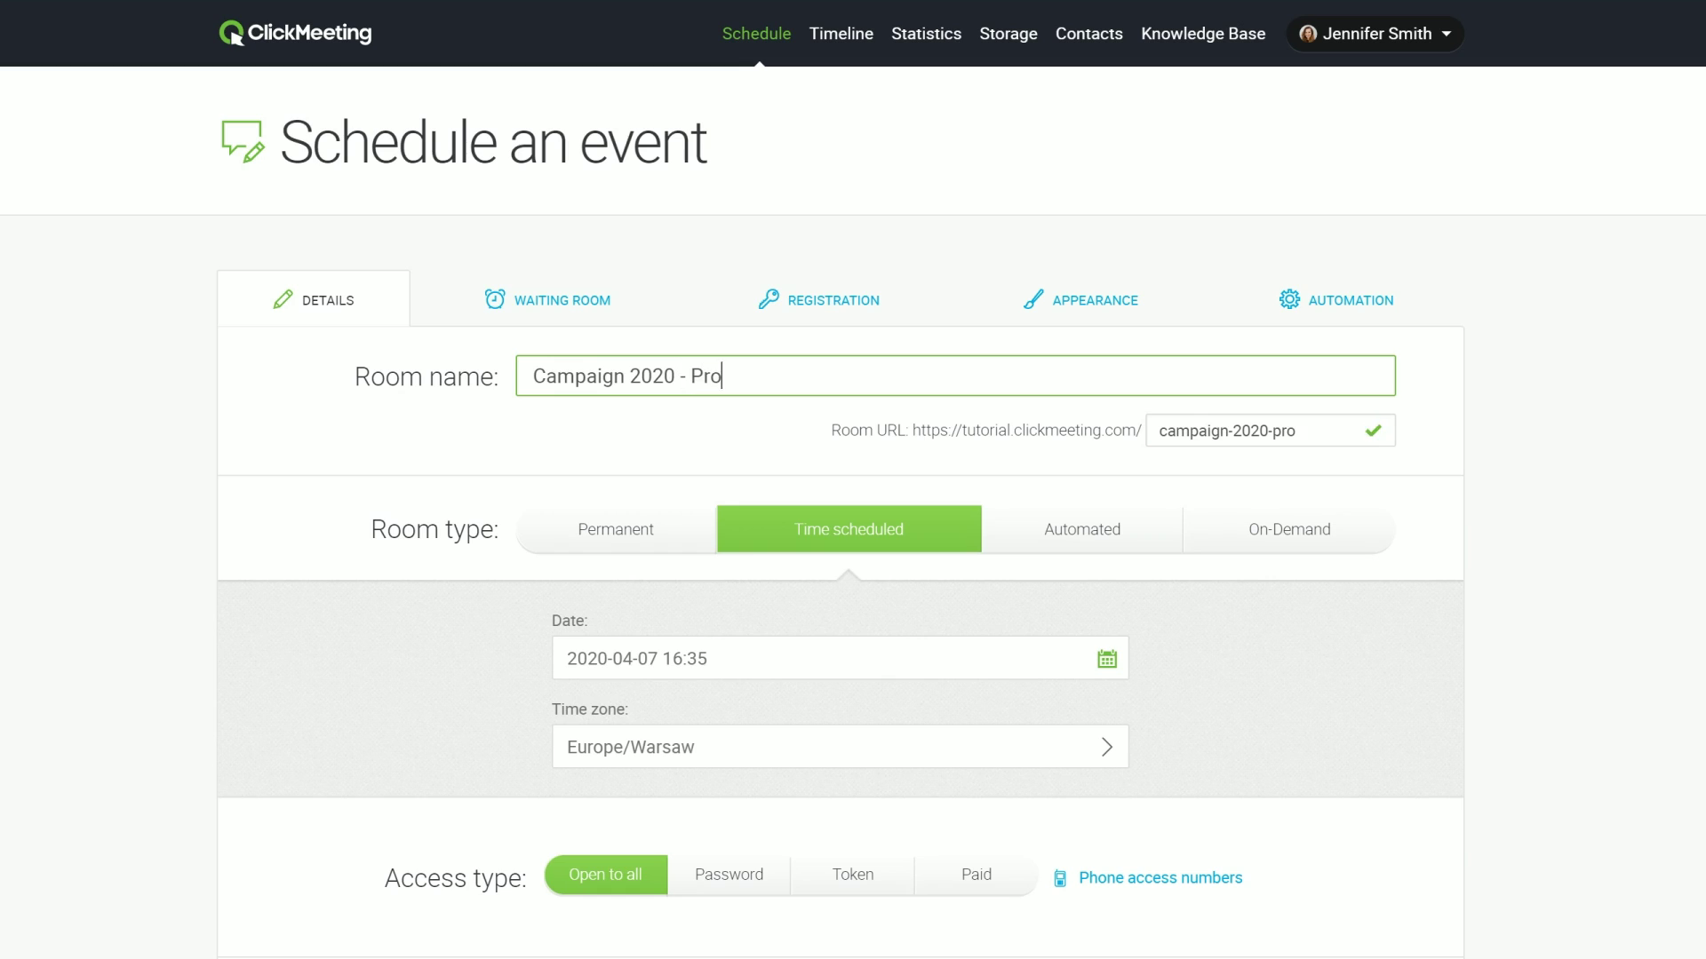
pyautogui.write('ject Team Meeting')
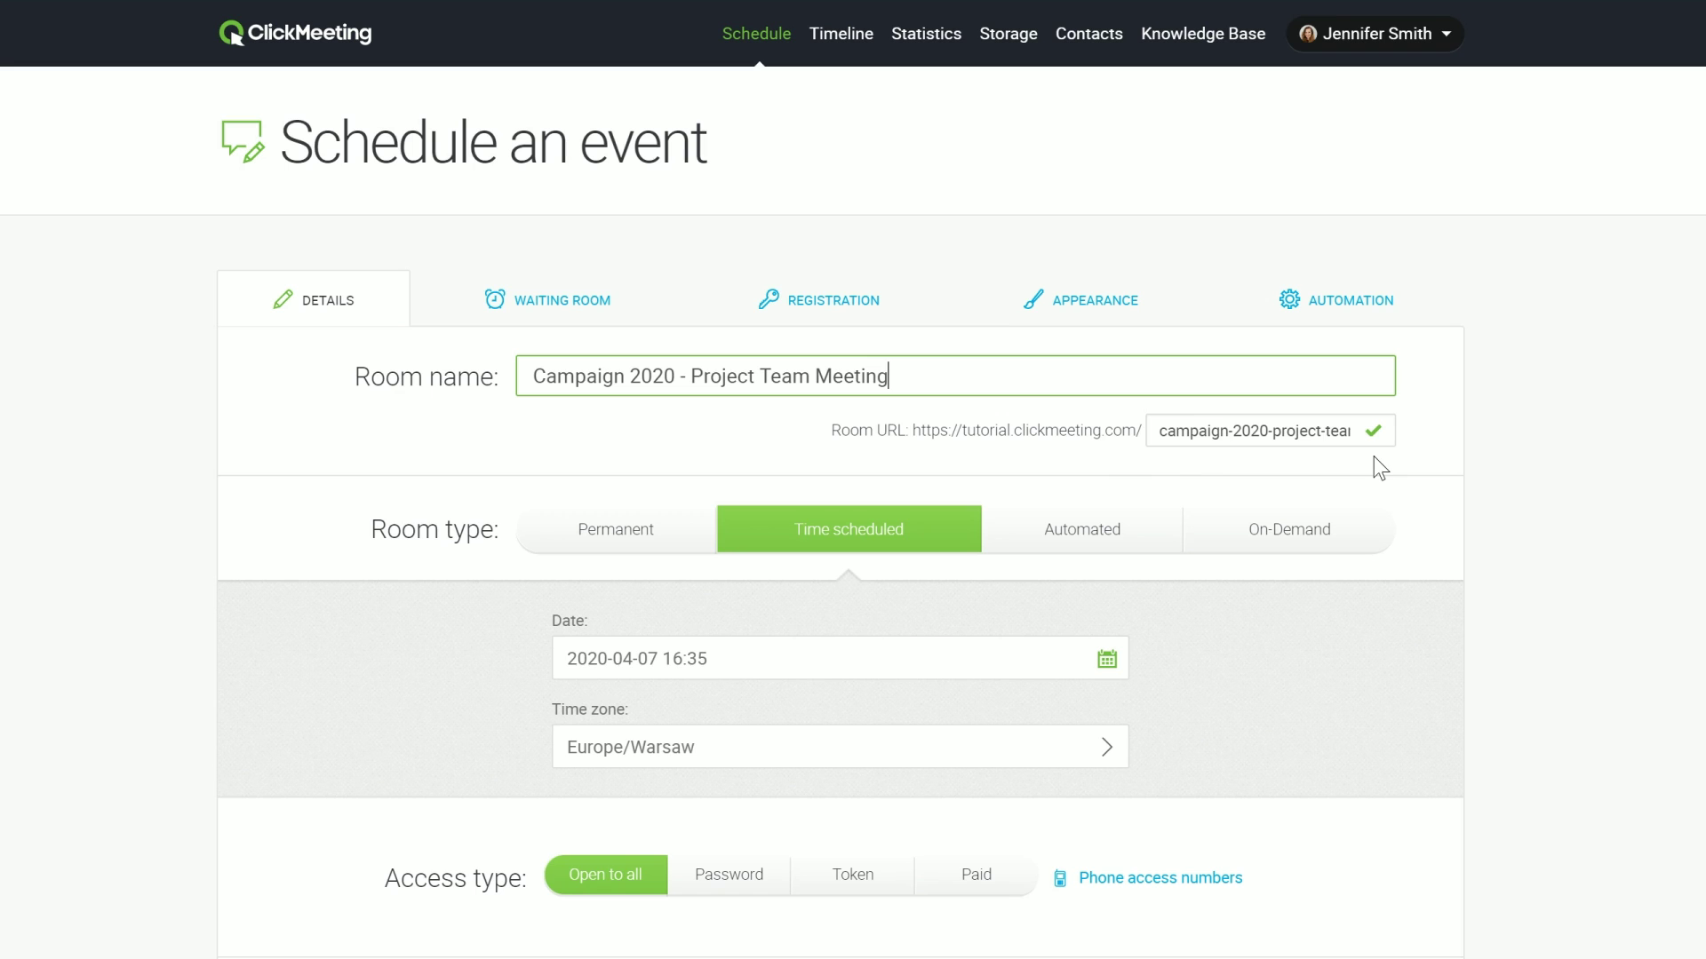
# - Set the event date to 2020-04-08 at 16:30 and keep Europe/Warsaw as the time zone
pyautogui.scroll(-2, 427, 547)
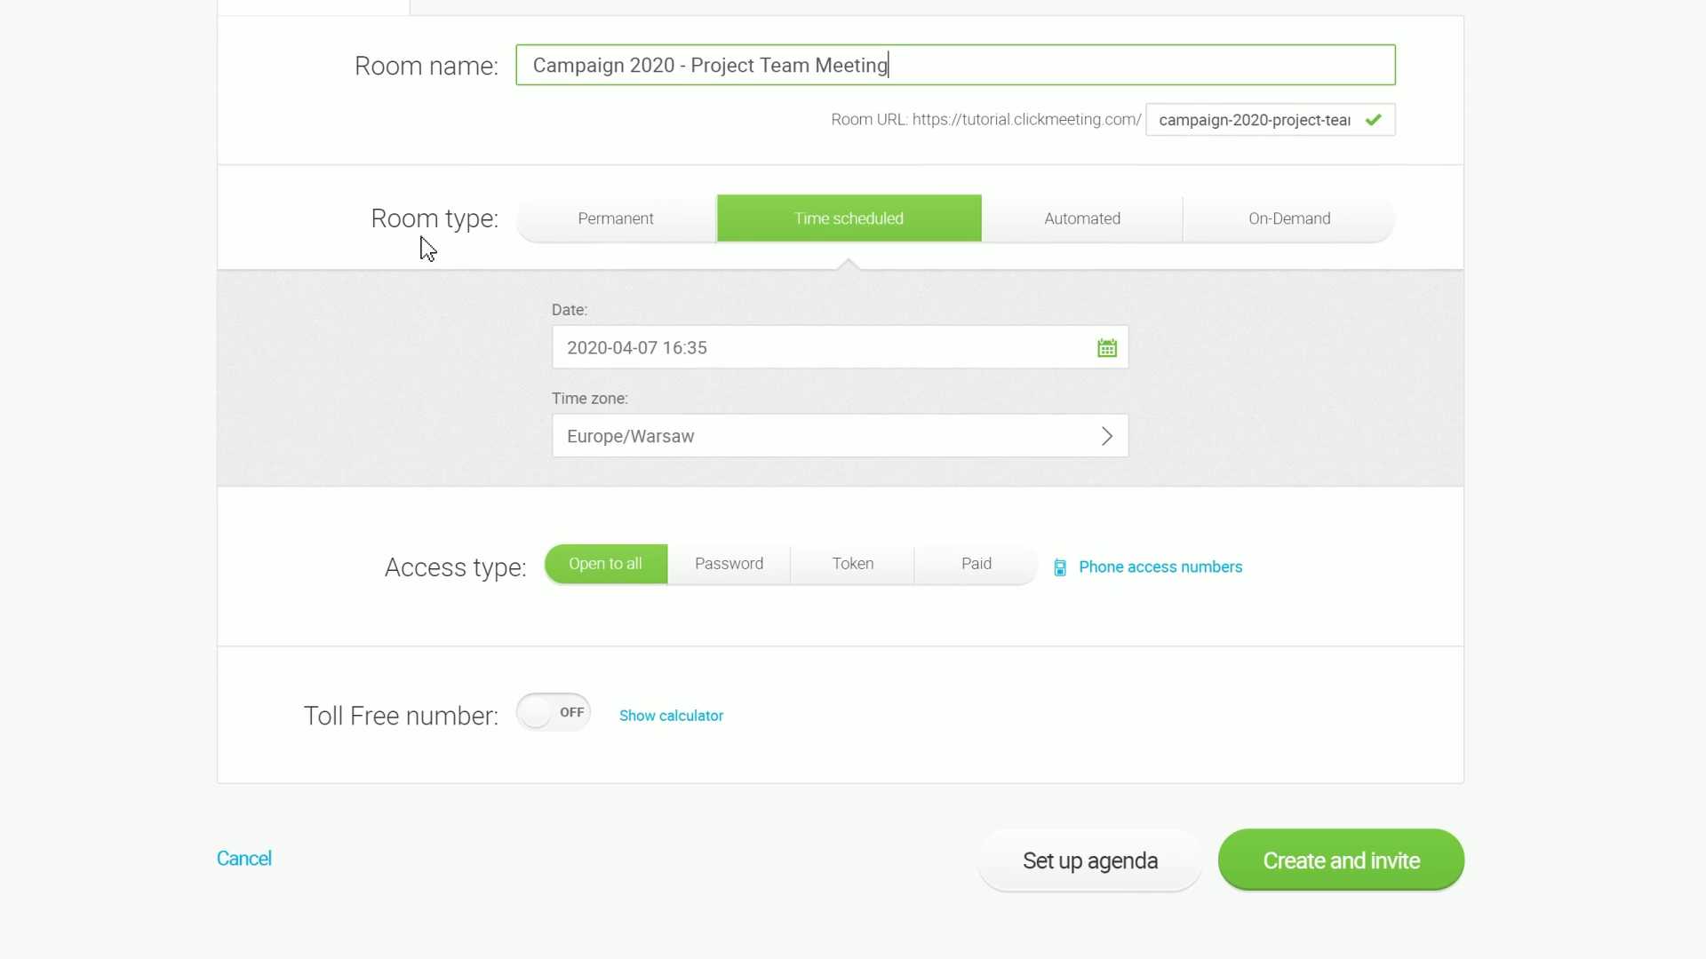
pyautogui.click(1106, 351)
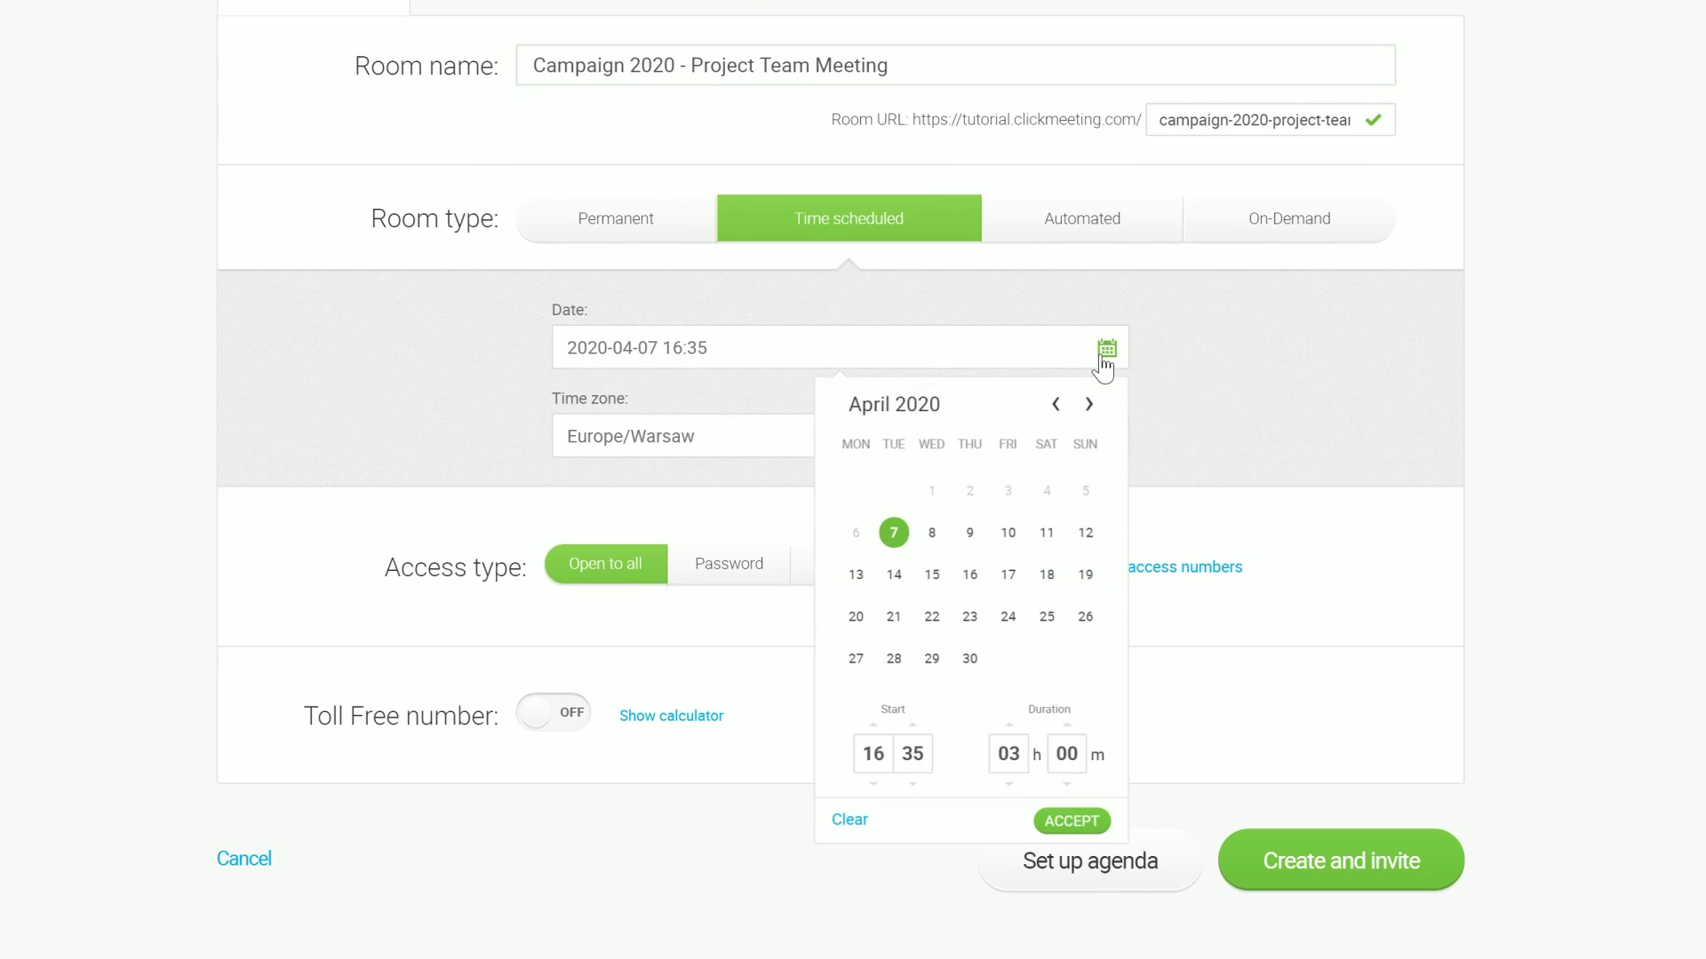
pyautogui.click(934, 537)
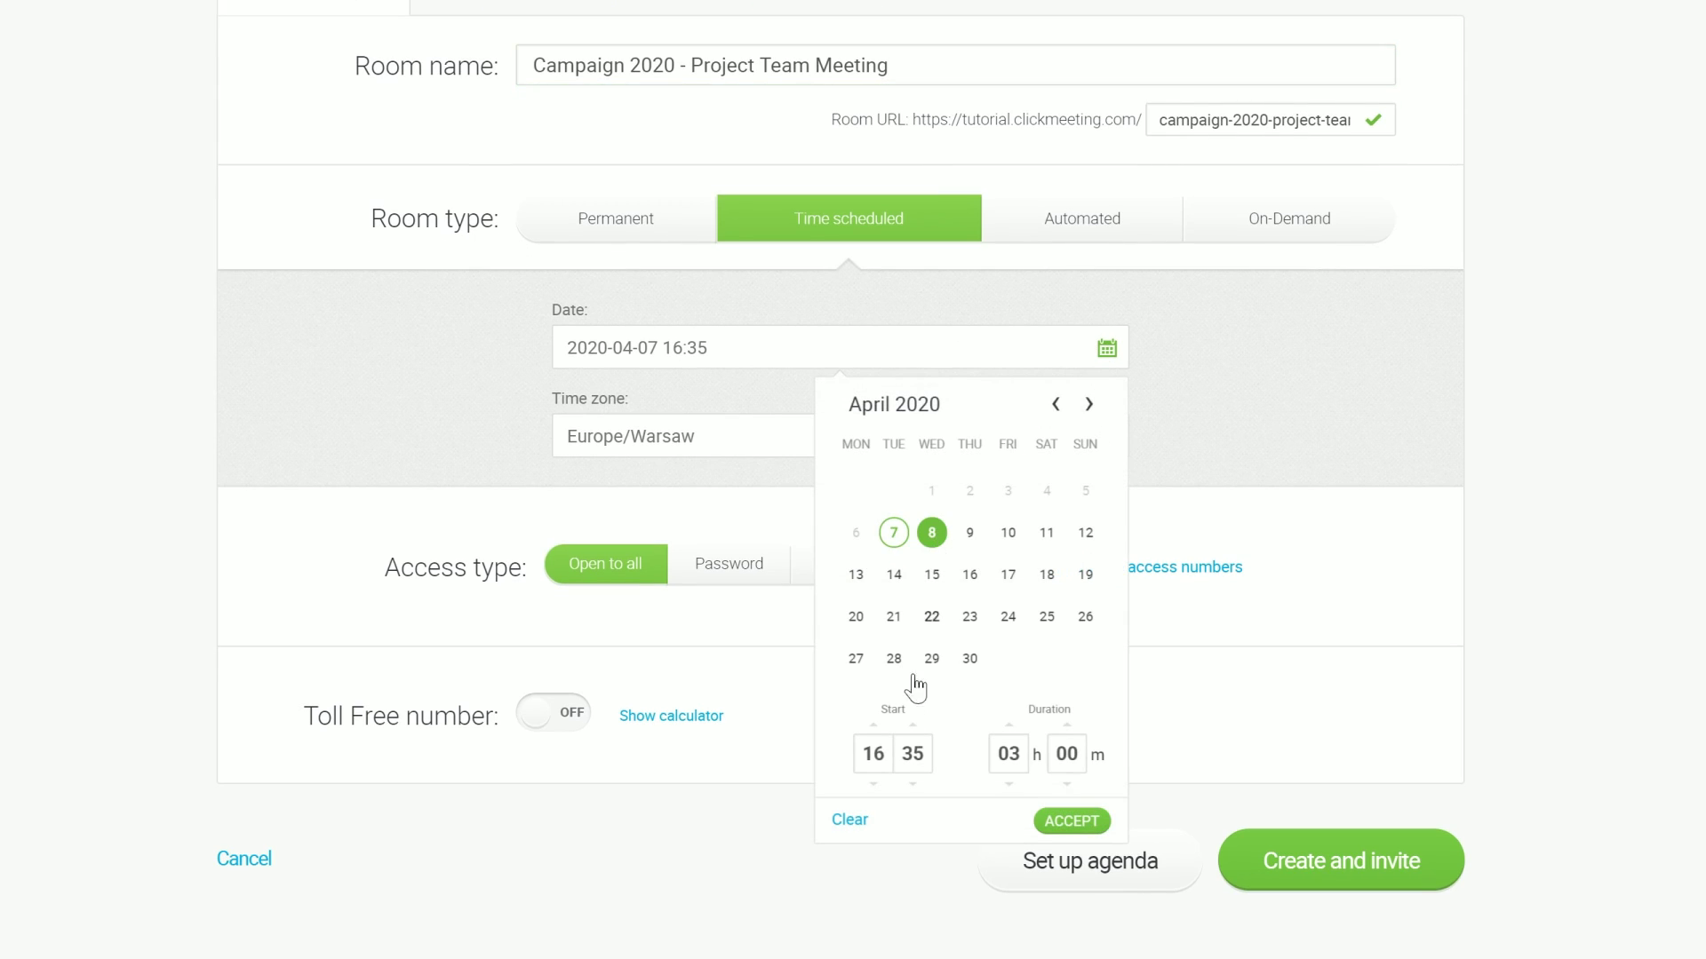
pyautogui.click(912, 786)
pyautogui.click(1071, 821)
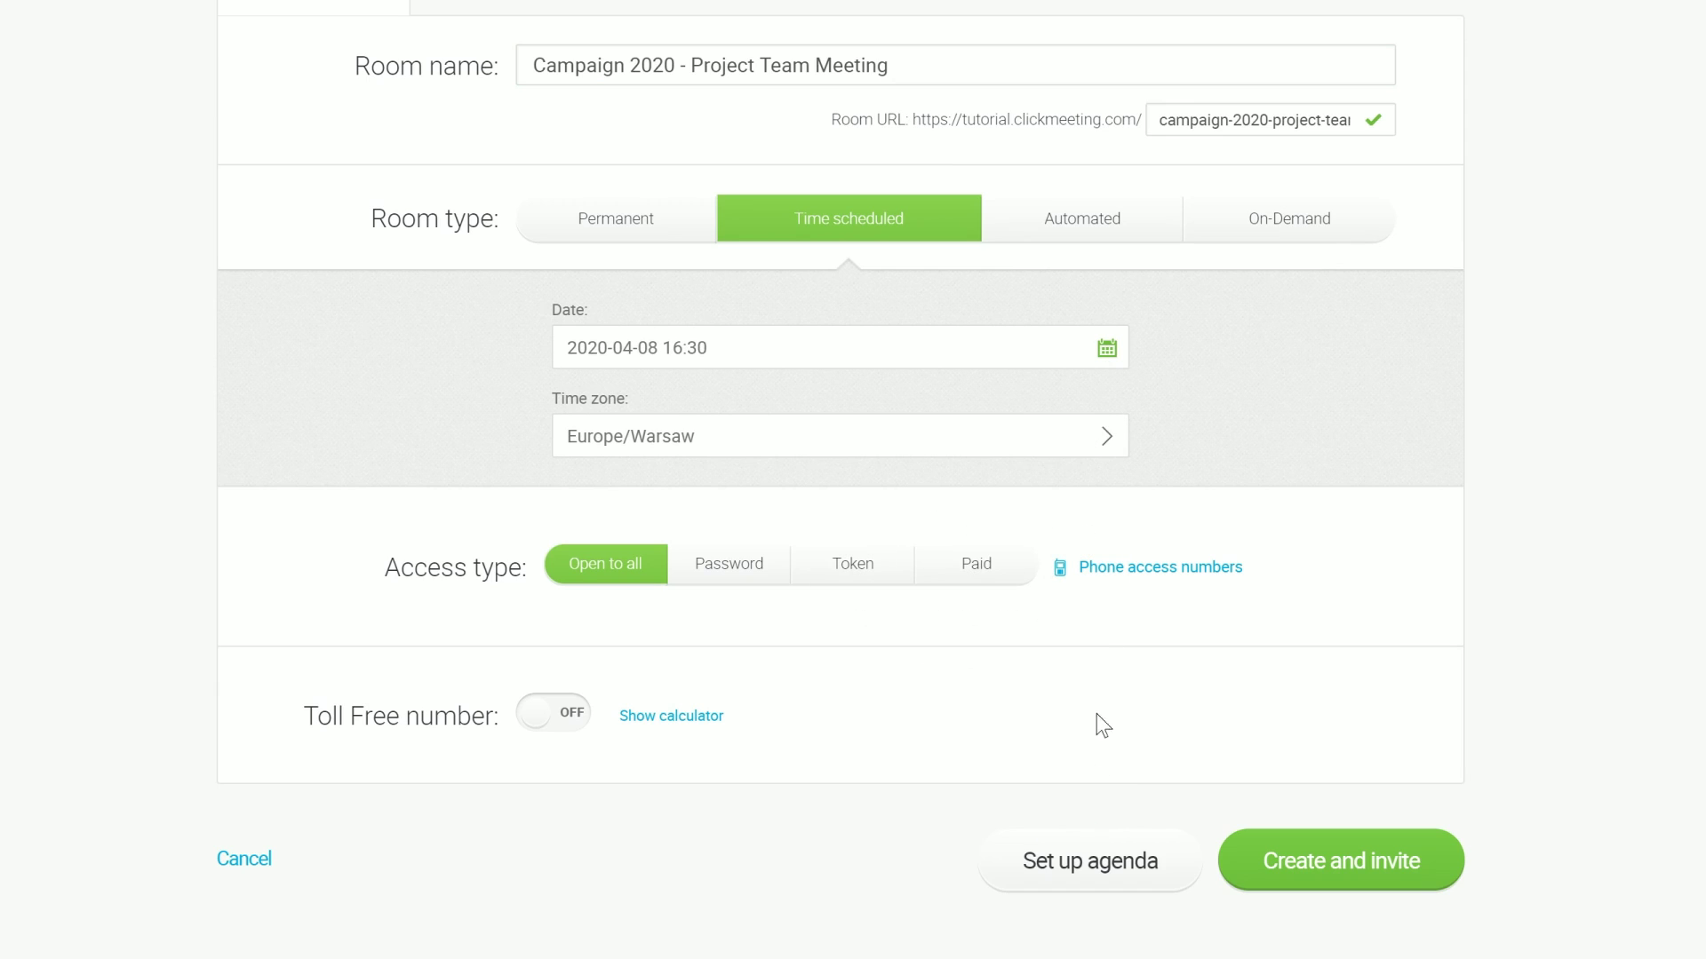
pyautogui.click(1110, 437)
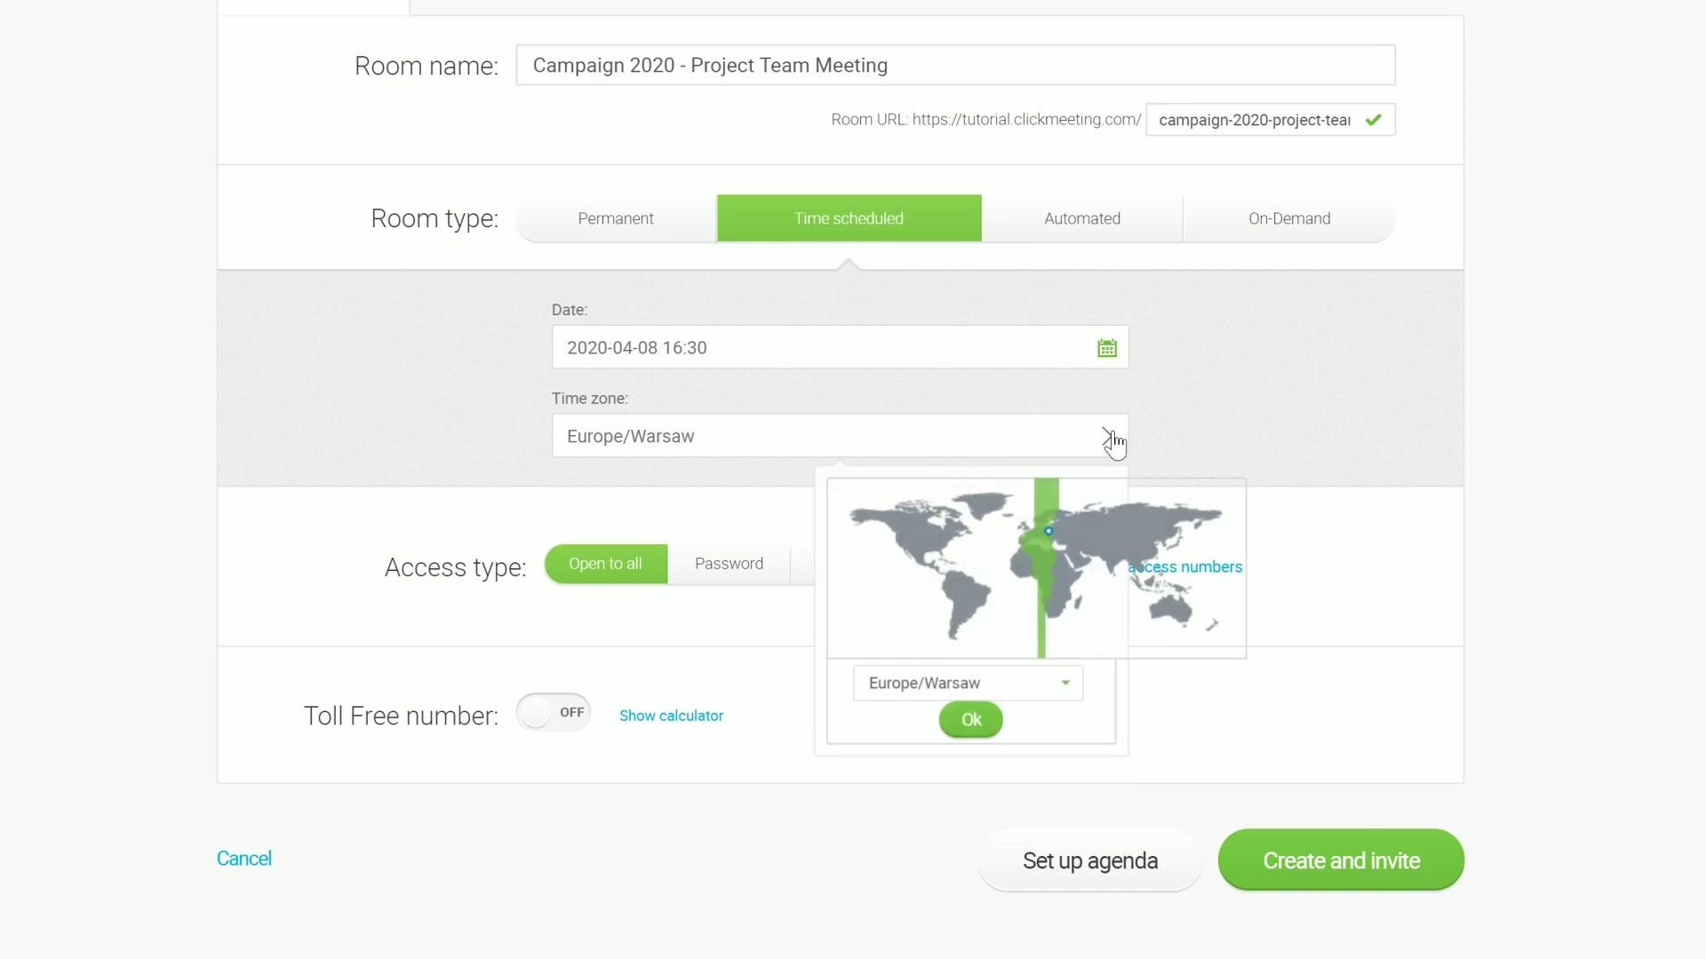
pyautogui.click(971, 721)
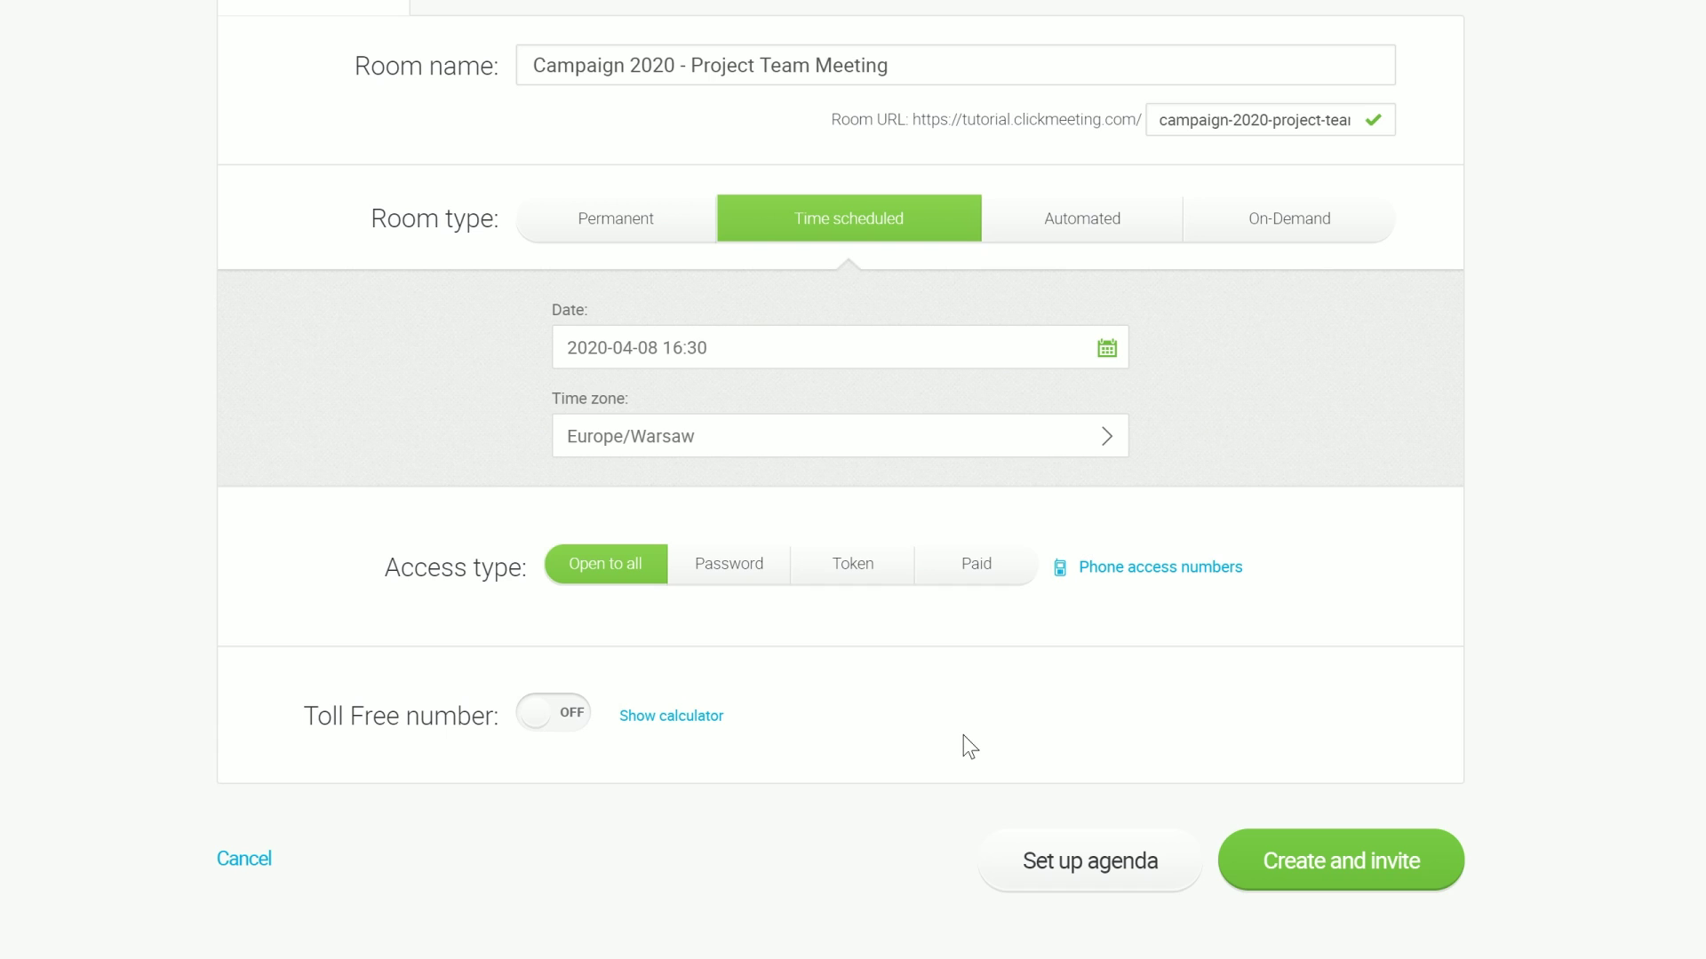
# - Create the event as a permanent room with token-protected access
pyautogui.click(671, 237)
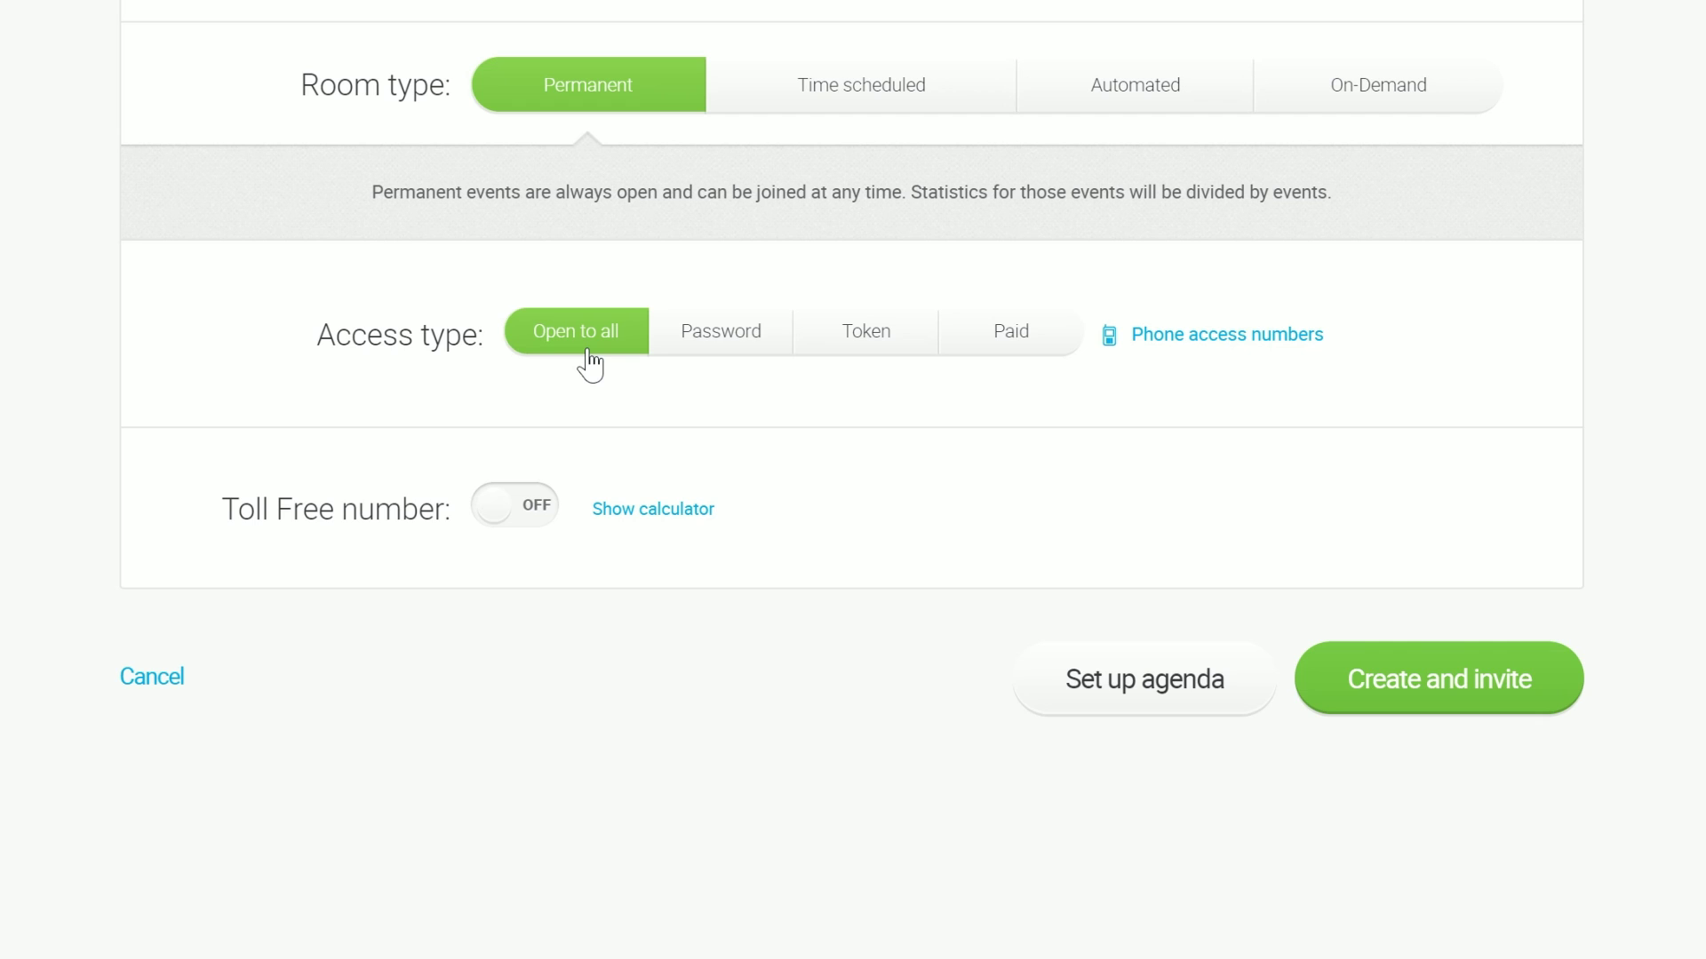
pyautogui.click(723, 349)
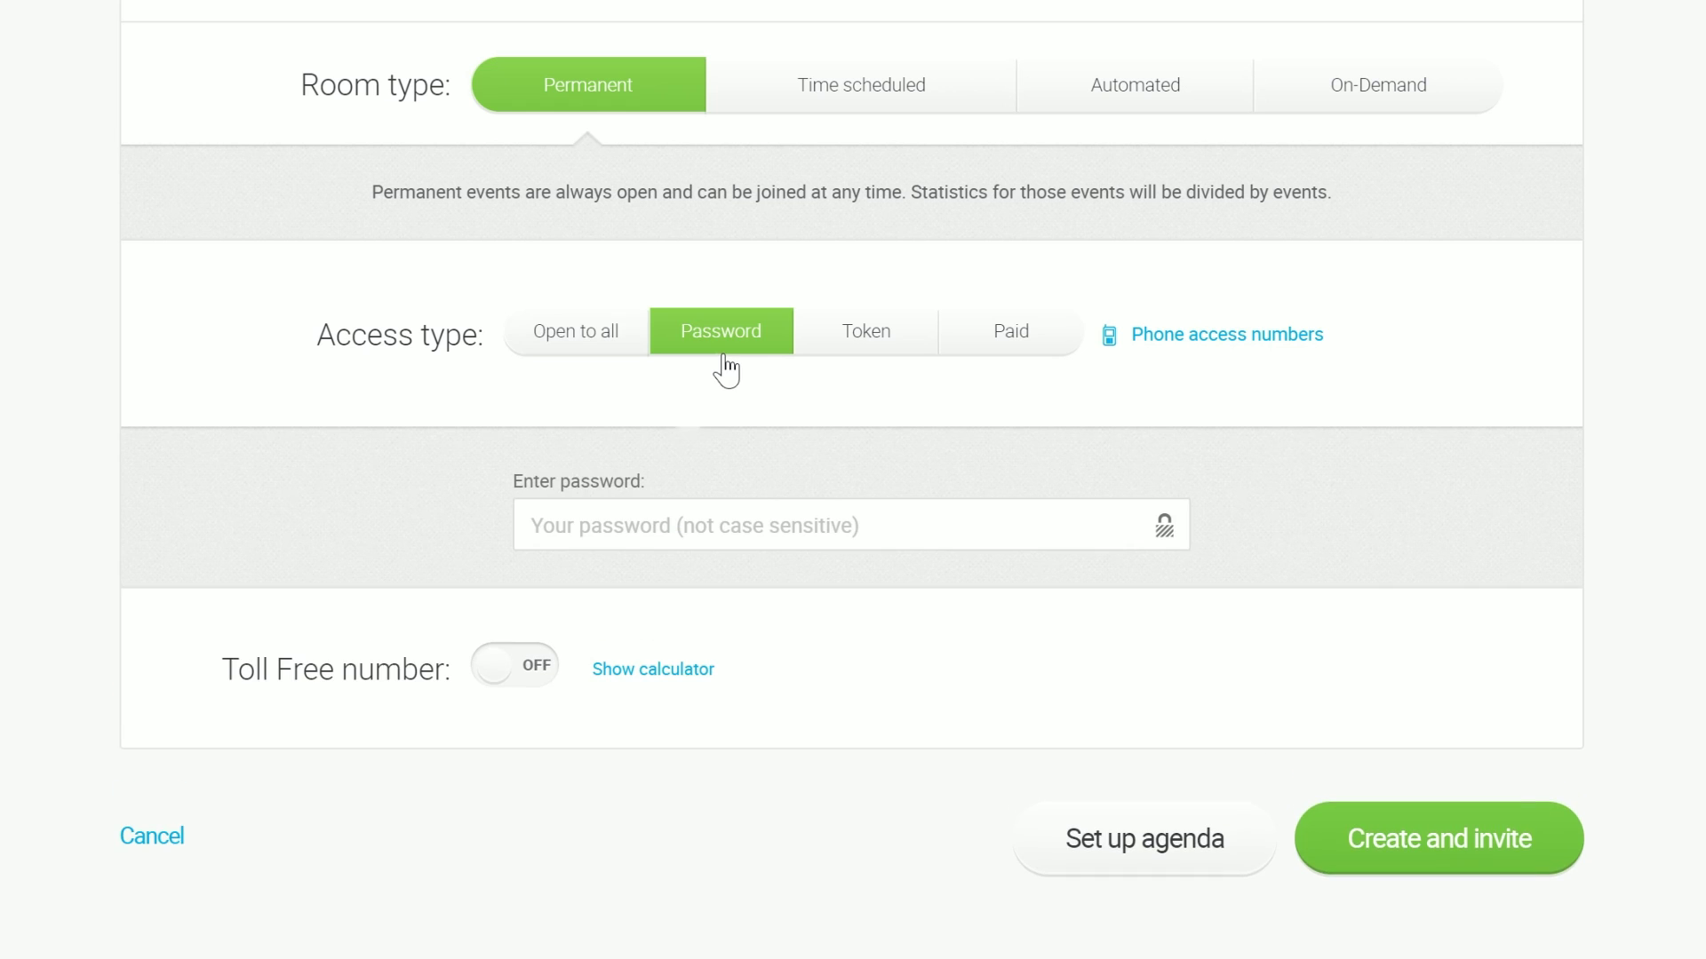
pyautogui.click(868, 366)
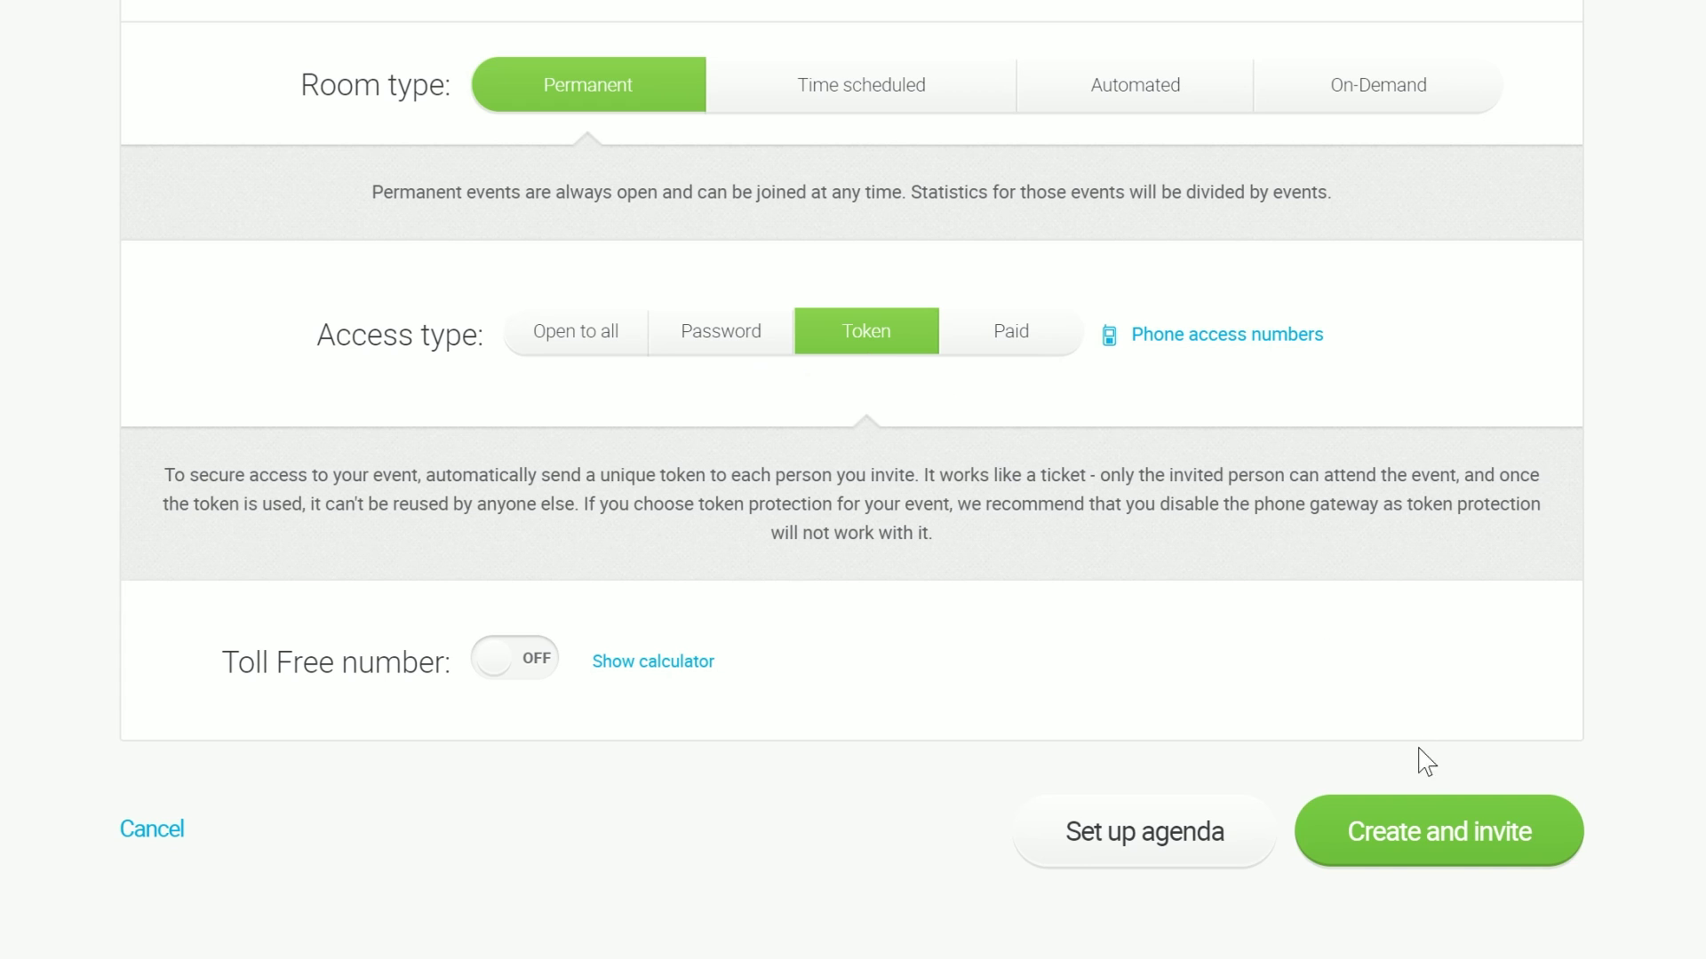
pyautogui.click(1447, 859)
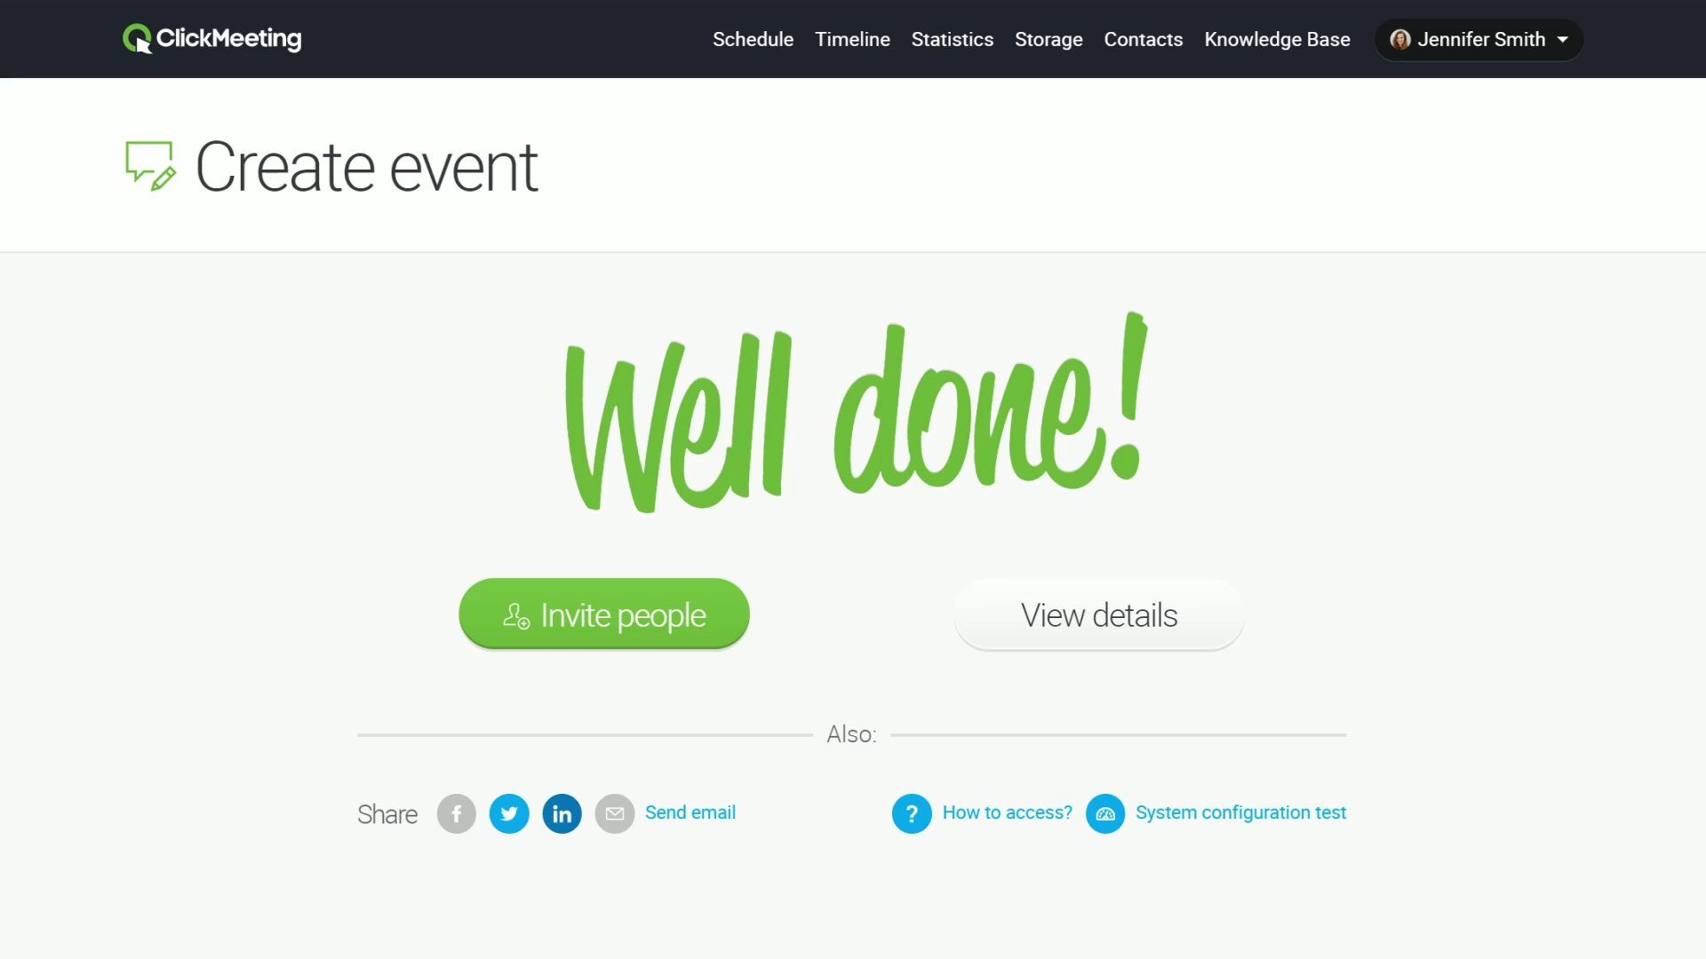
# - Add attendees to the event's invitation by pasting four e-mail addresses as contacts
pyautogui.click(616, 624)
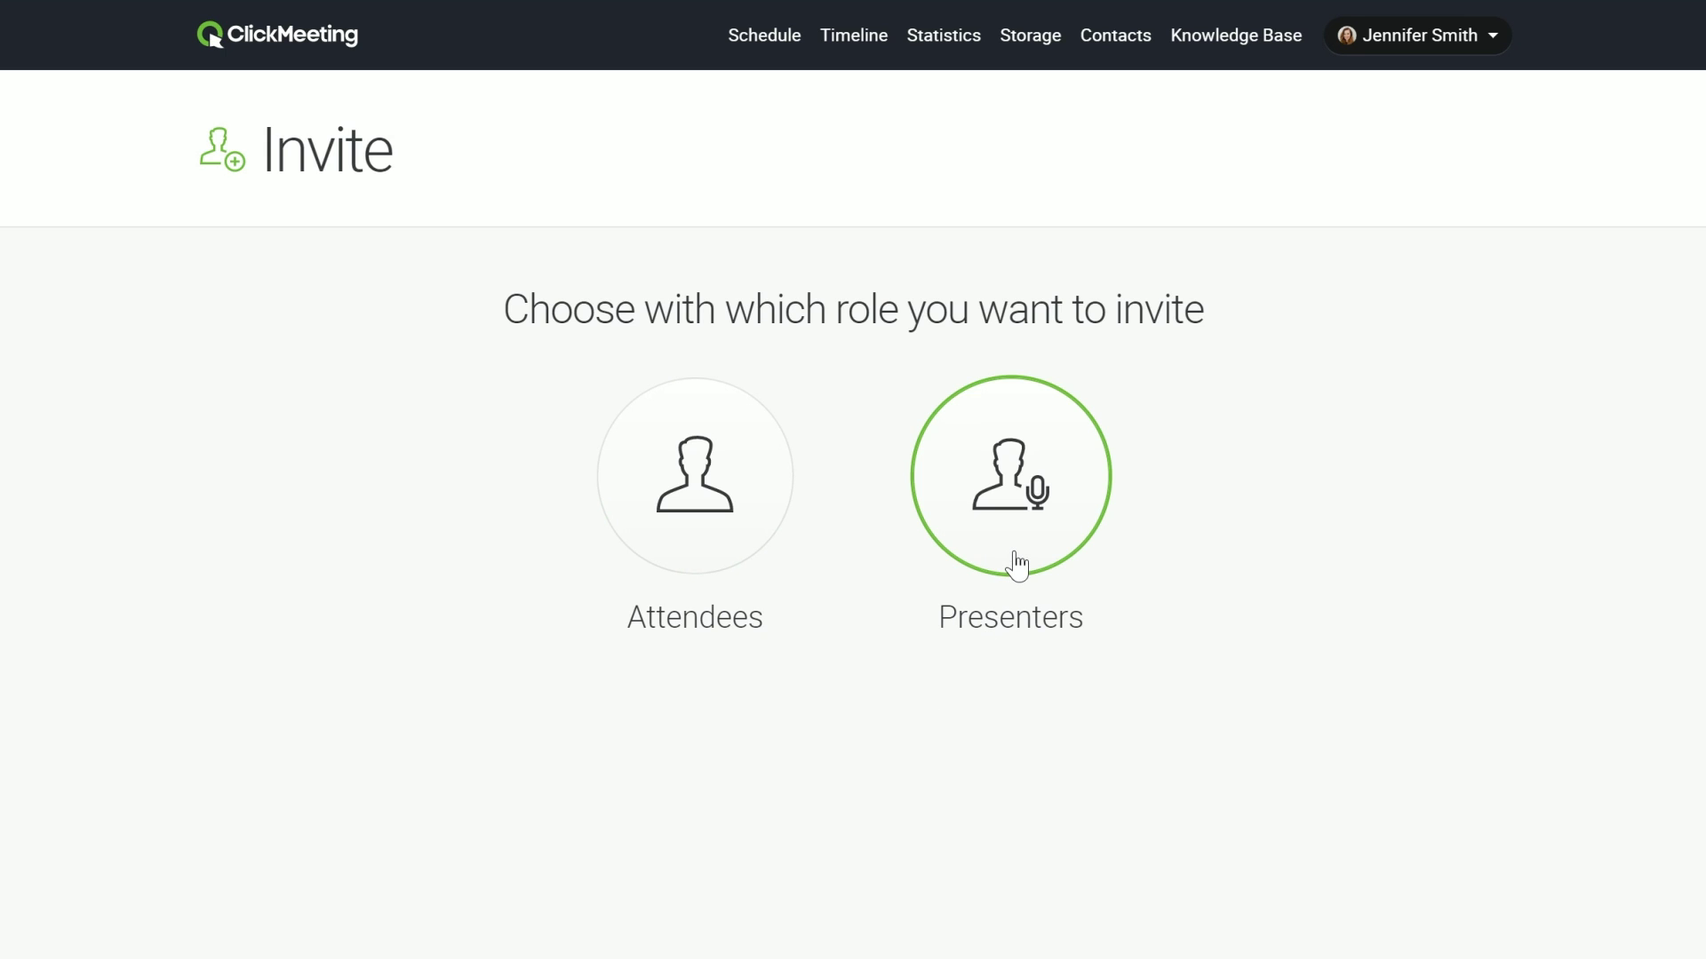
pyautogui.click(700, 562)
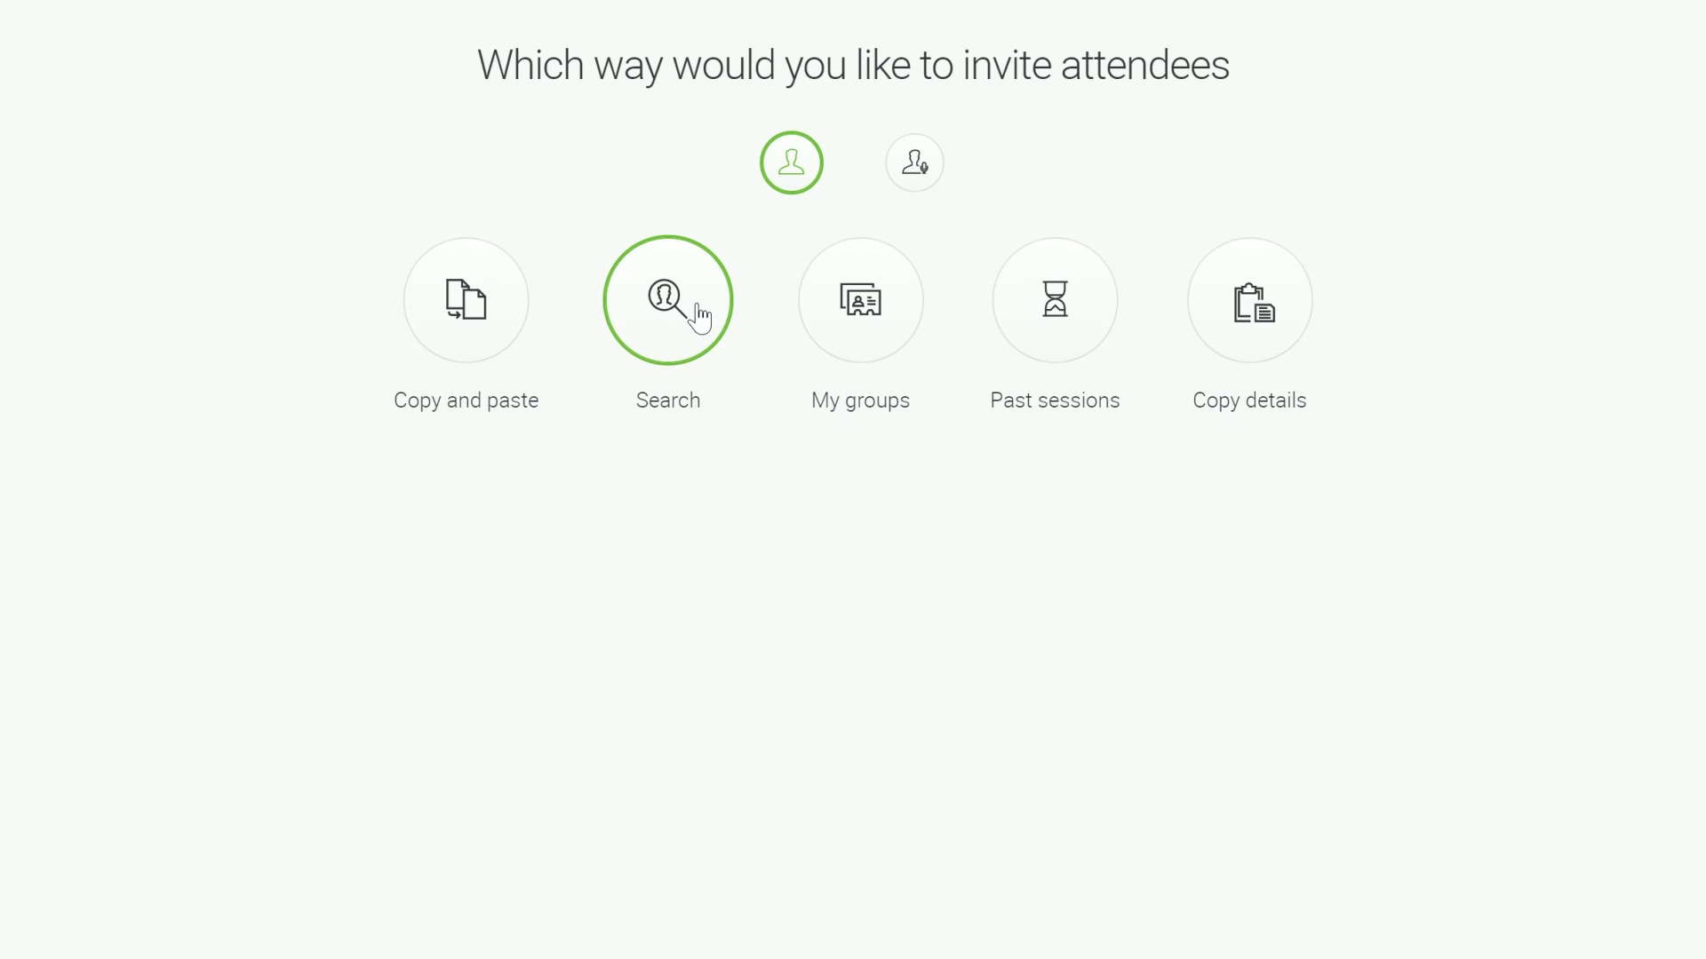
pyautogui.click(483, 351)
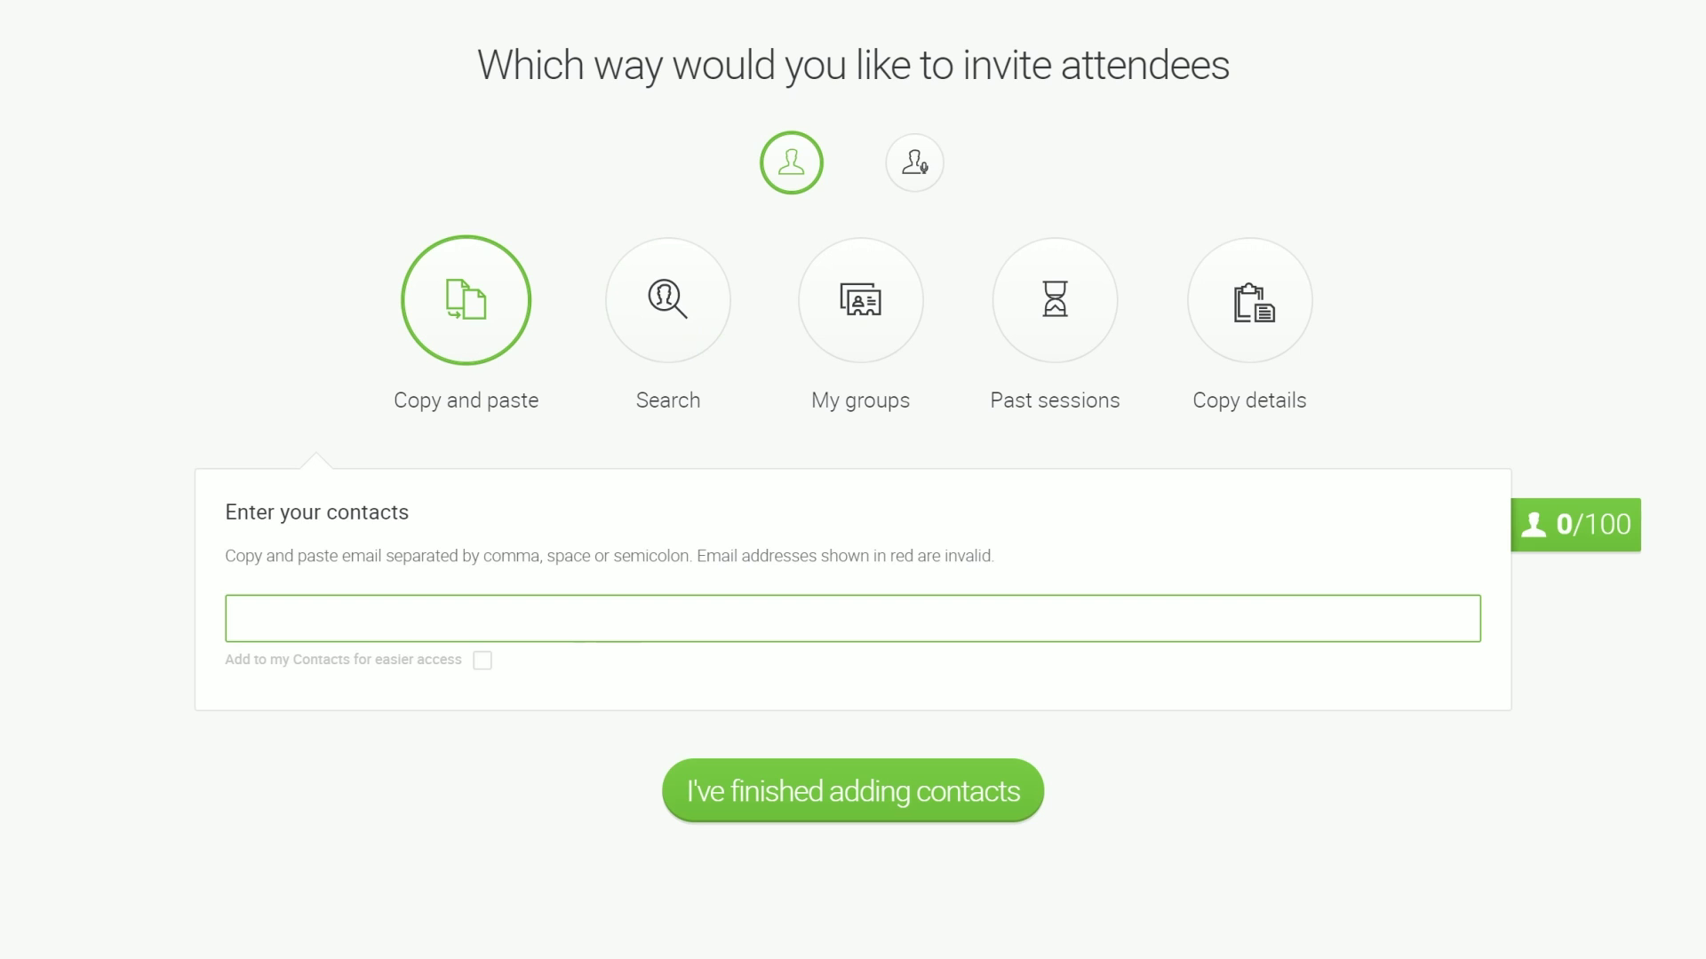
pyautogui.hotkey('ctrl', 'v')
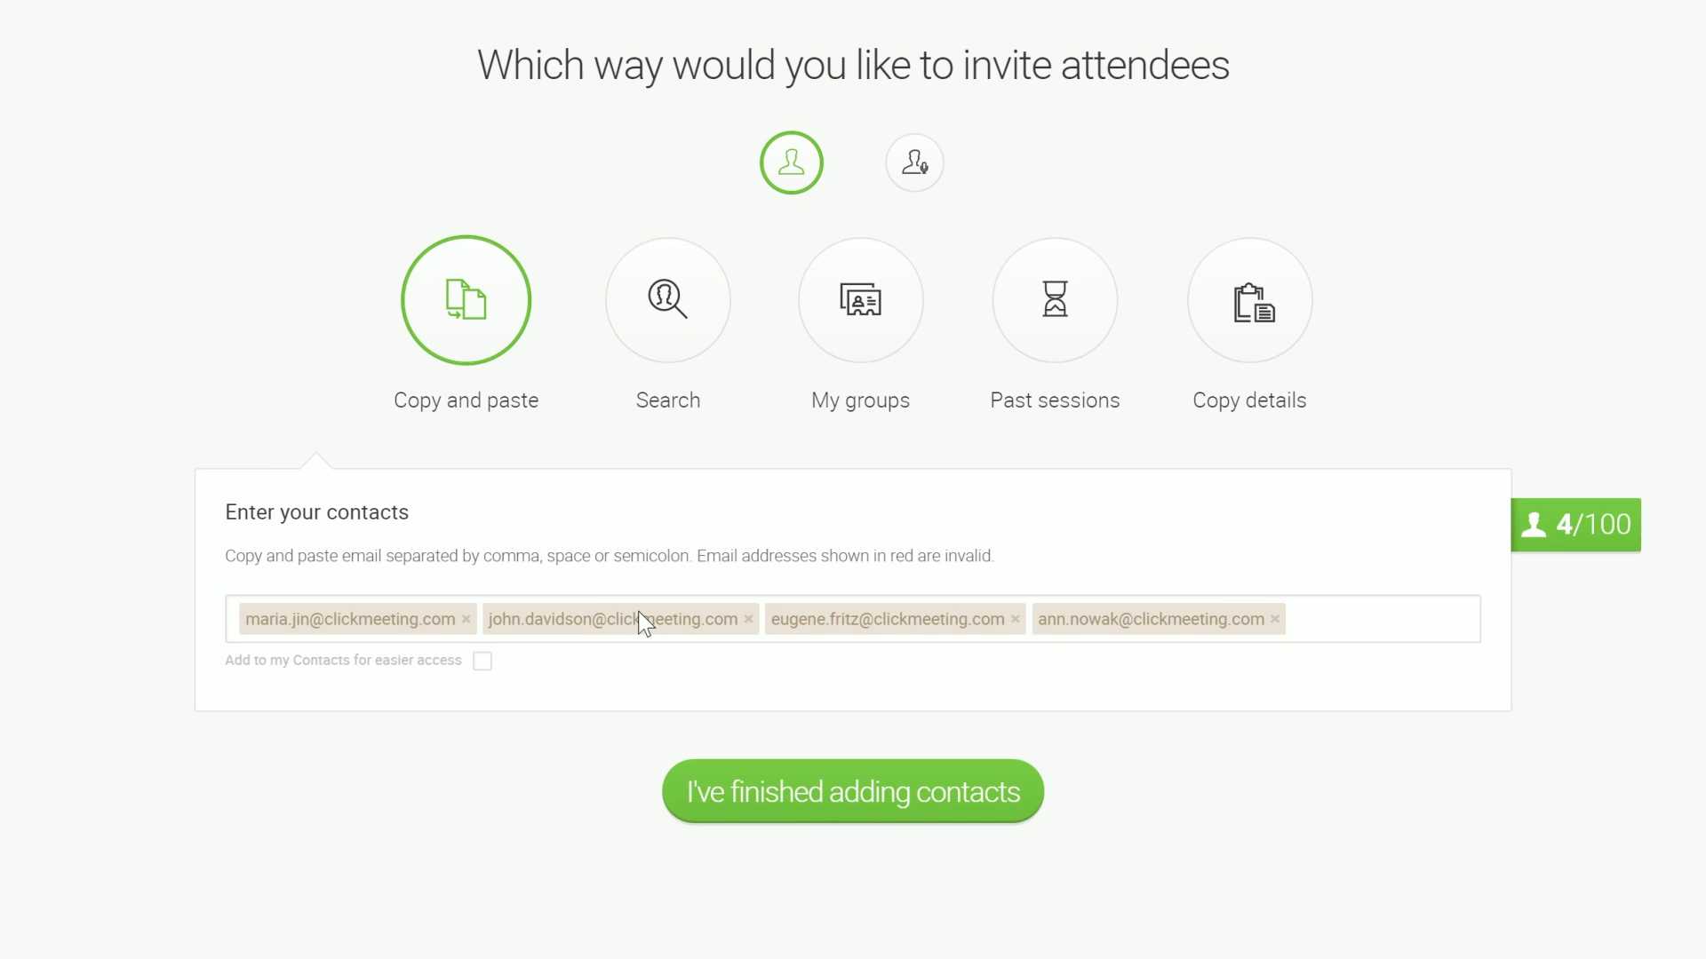
pyautogui.click(845, 778)
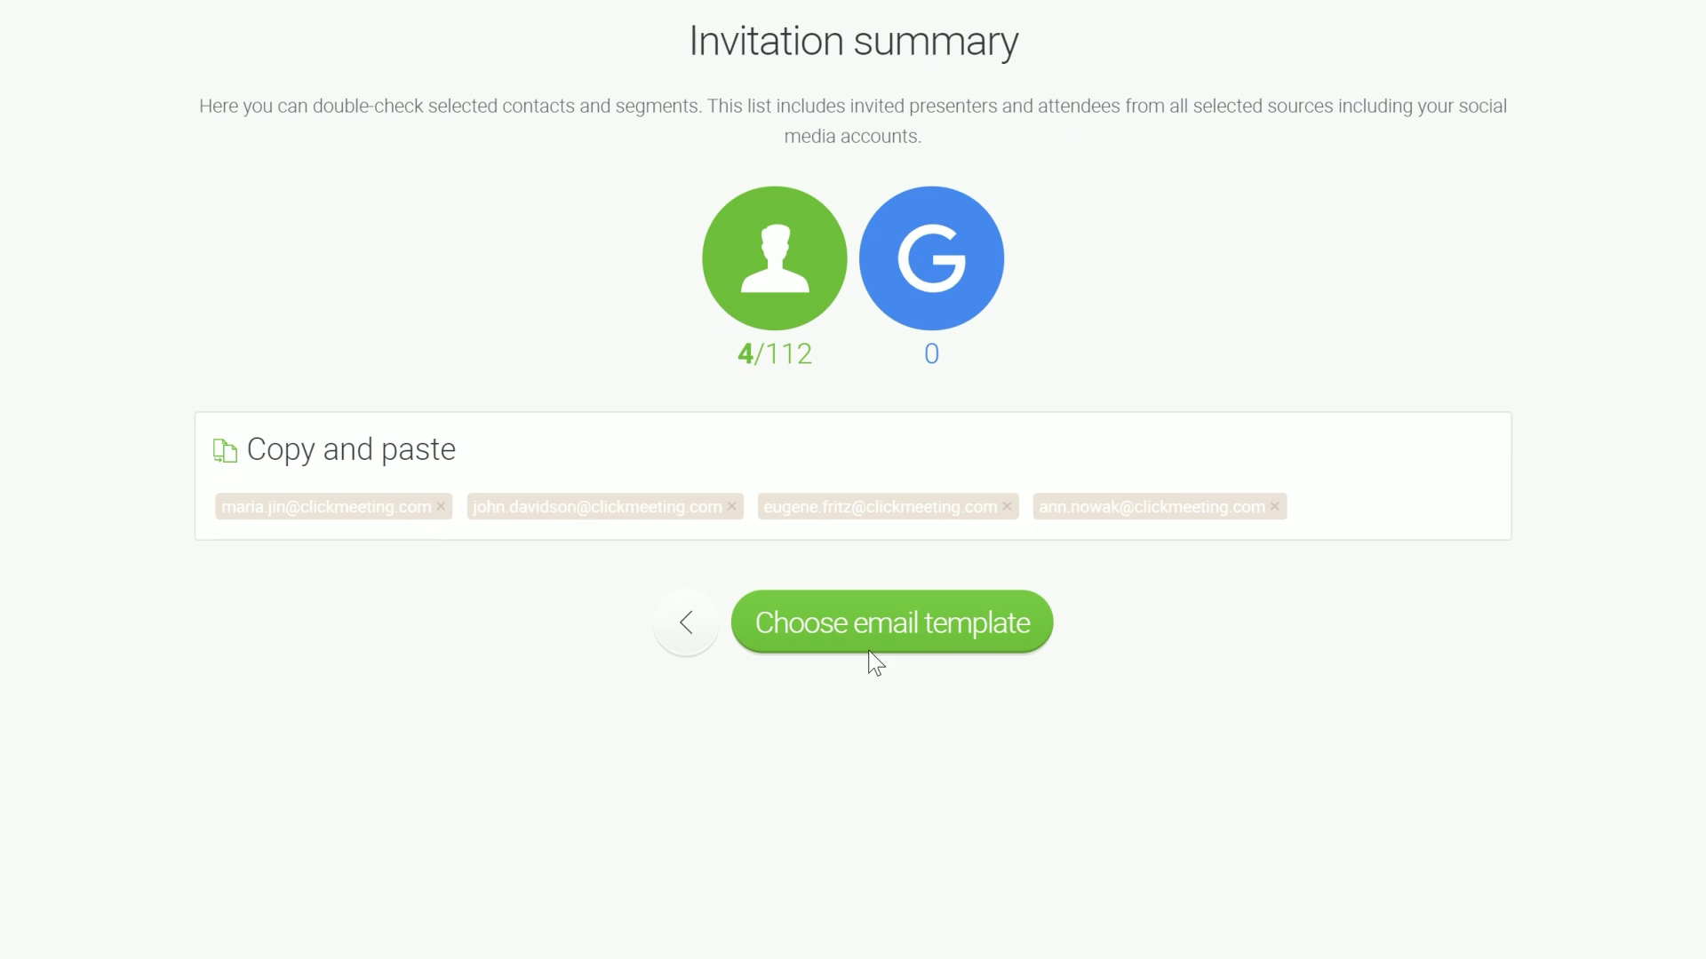
# - Choose the simple invite e-mail template without the agenda and send the invitations
pyautogui.click(868, 622)
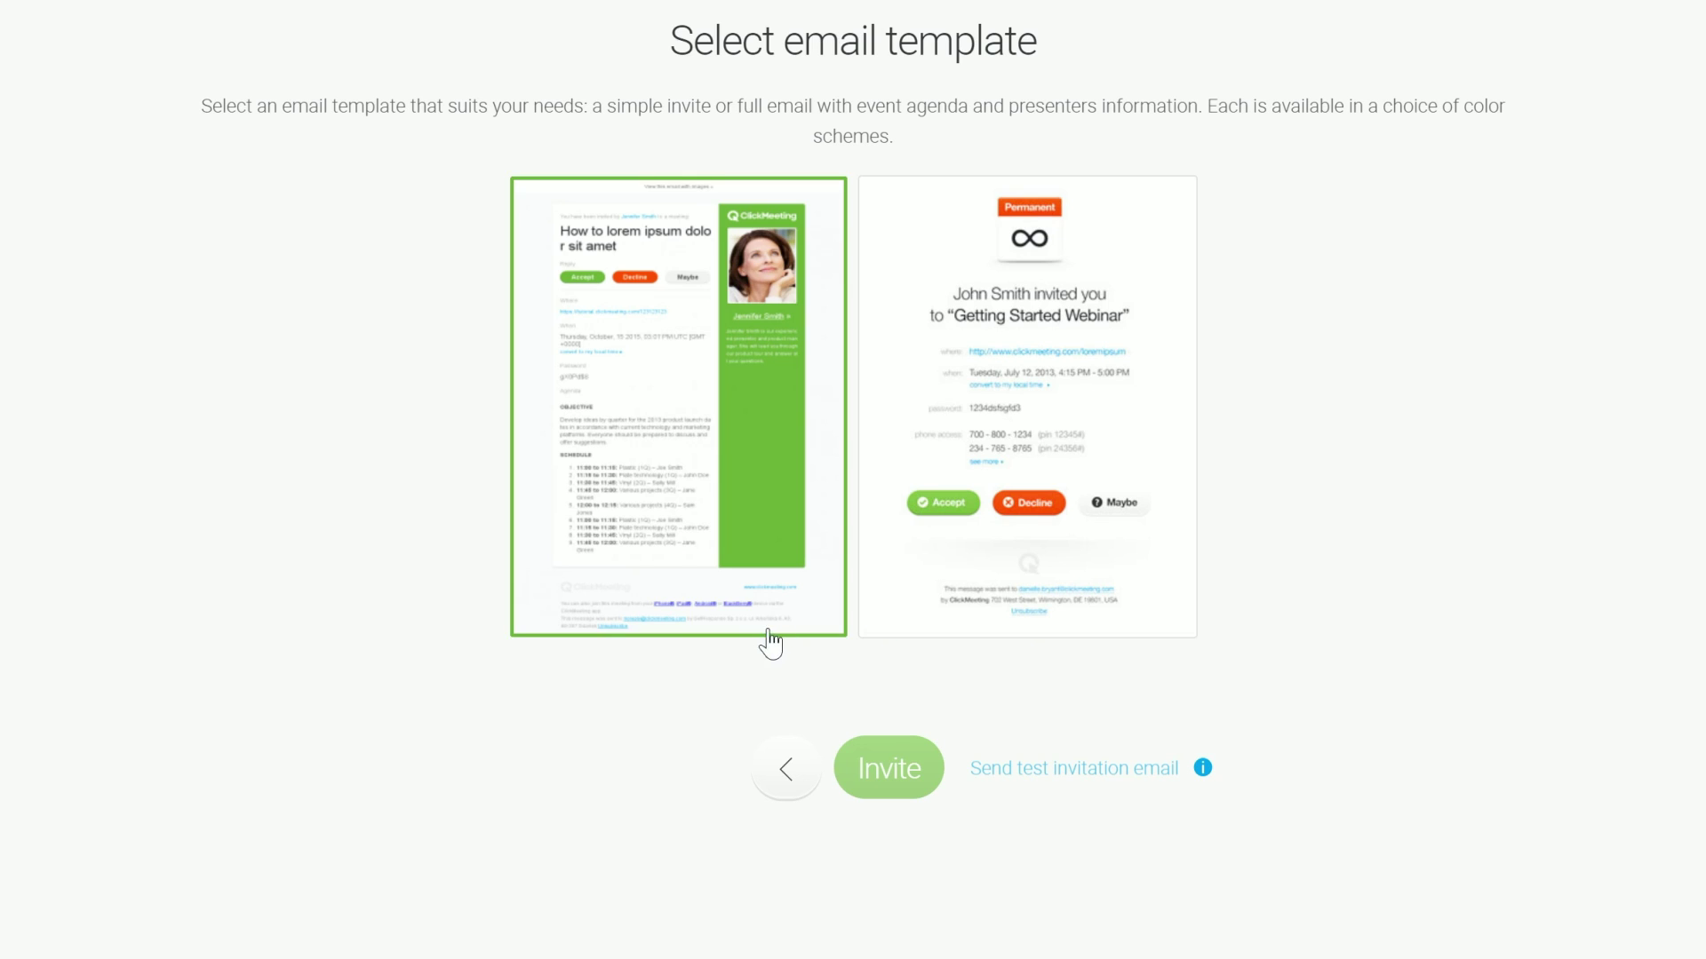
pyautogui.click(973, 629)
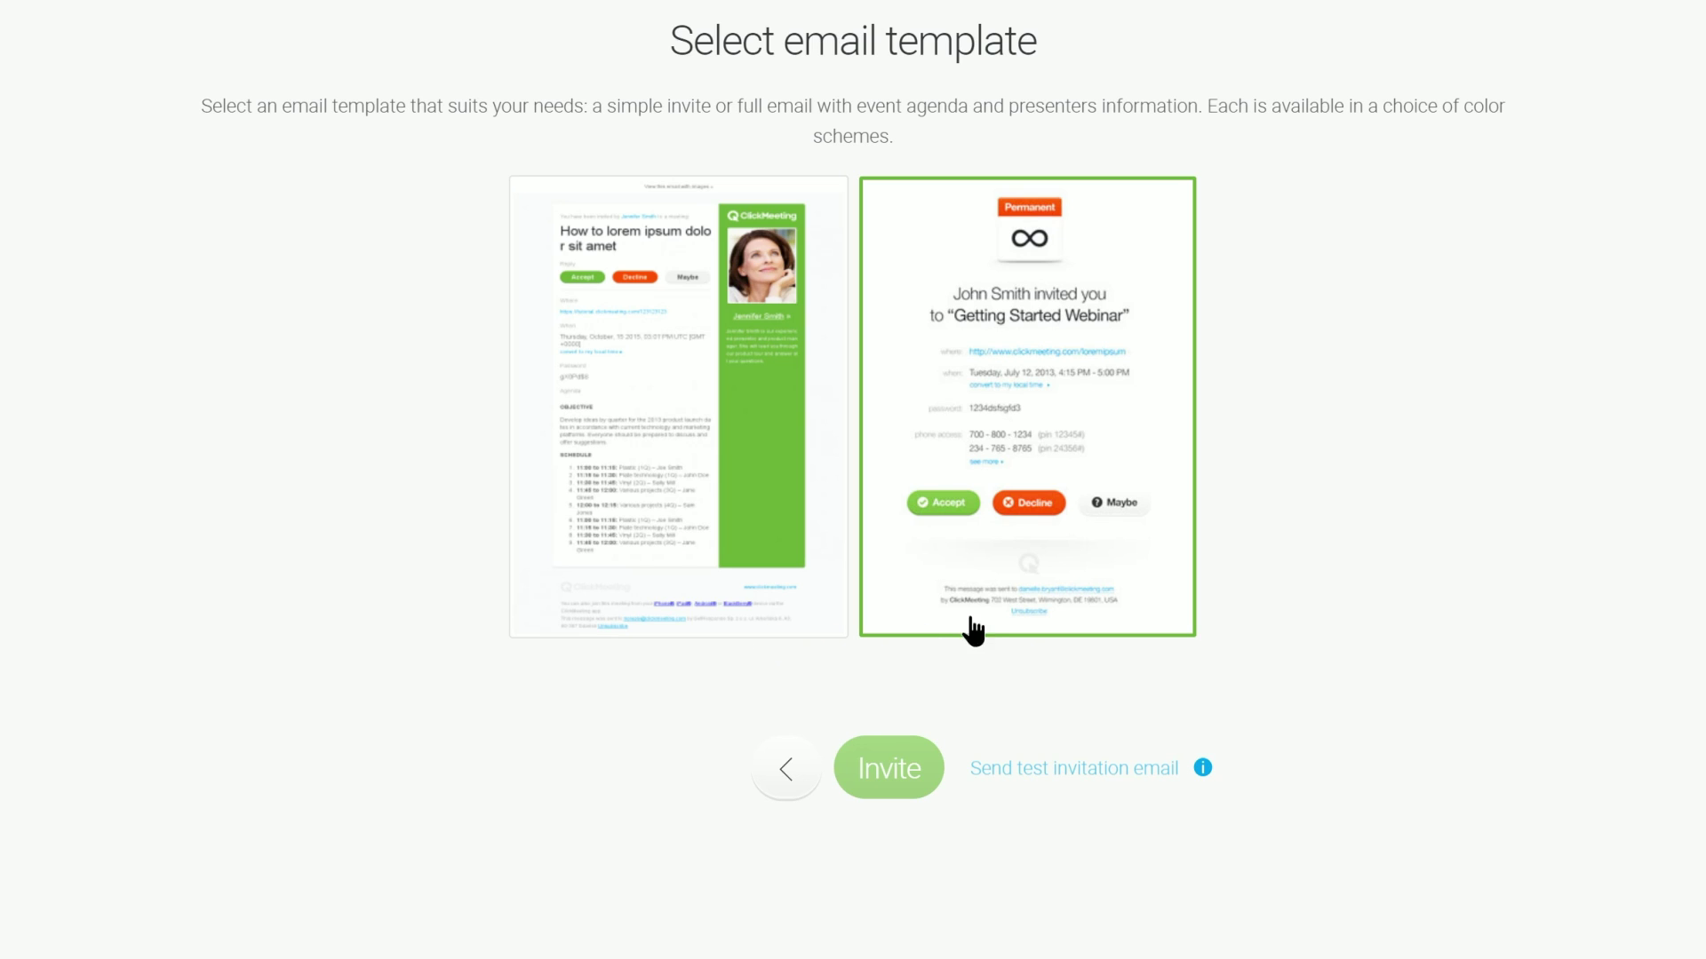
pyautogui.click(900, 783)
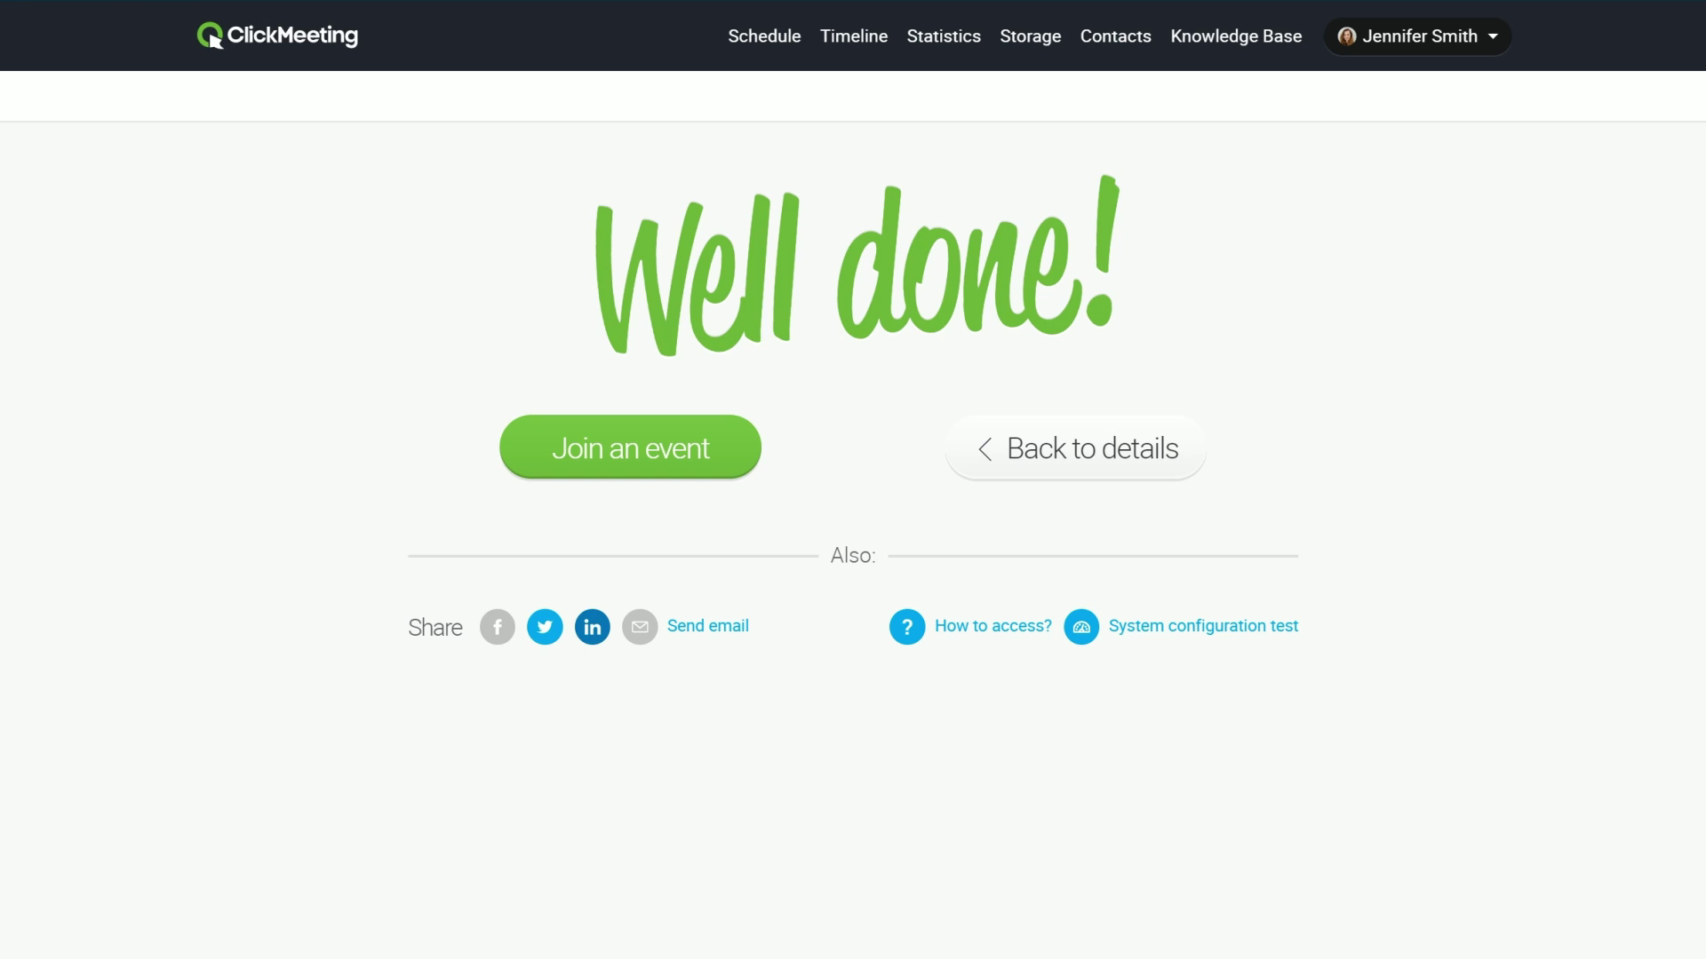
# - Return to the event schedule and select the room URL of the Campaign 2020 meeting
pyautogui.click(311, 64)
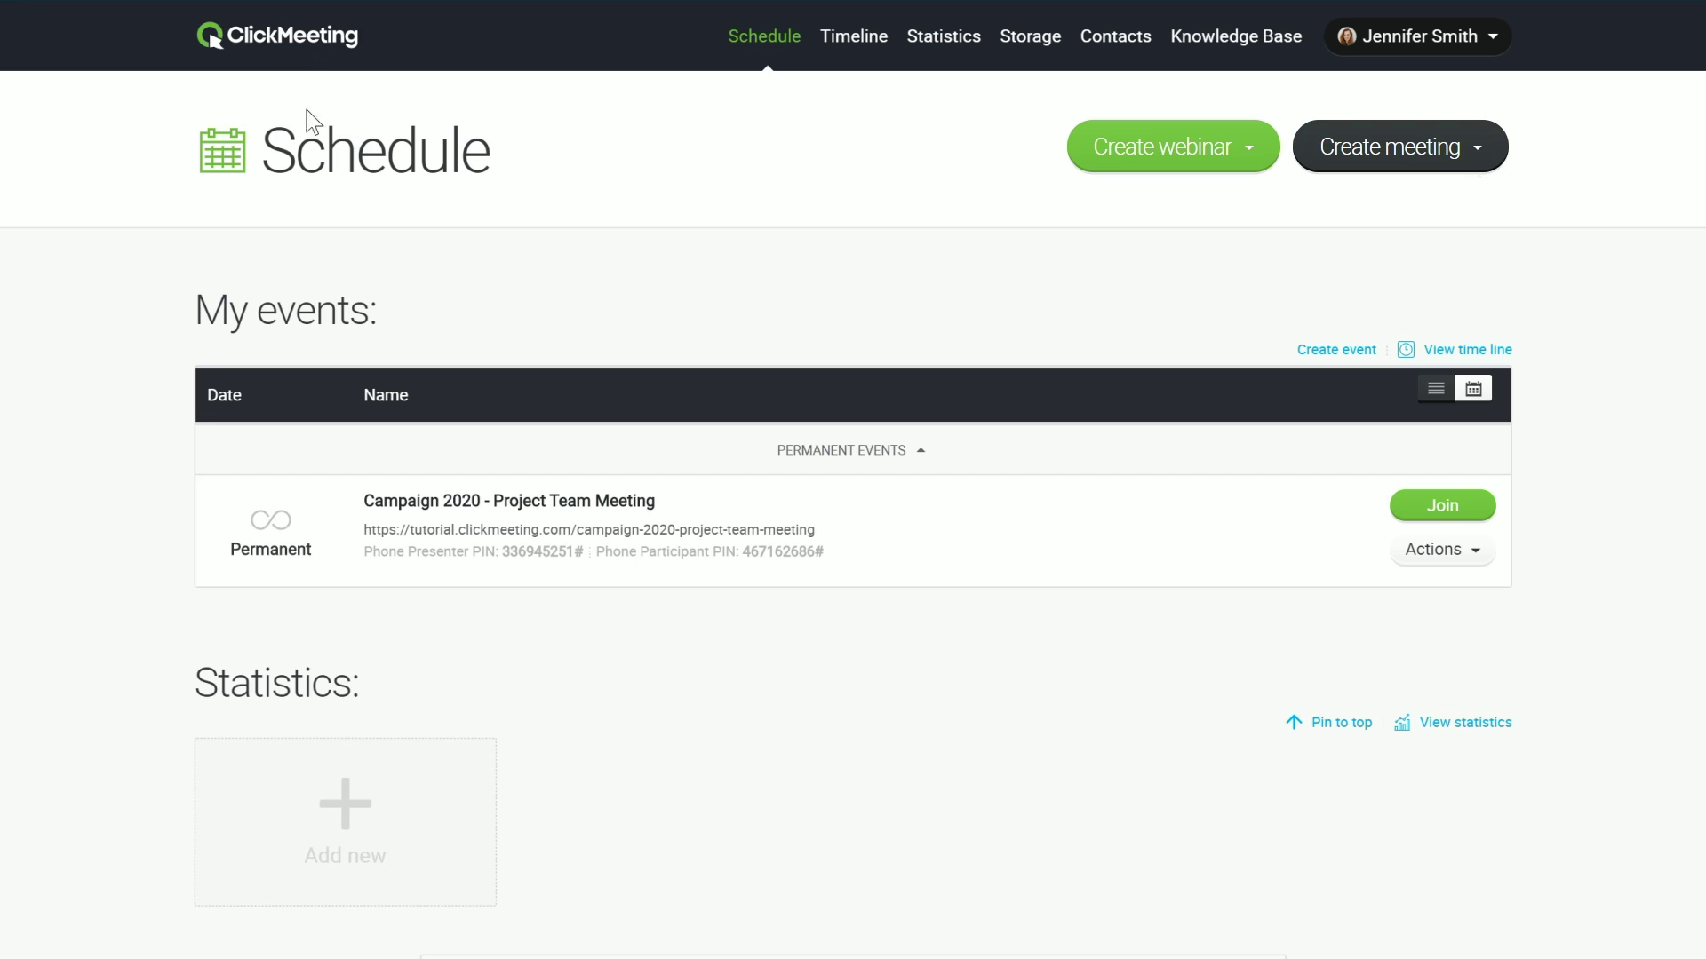
pyautogui.click(589, 529)
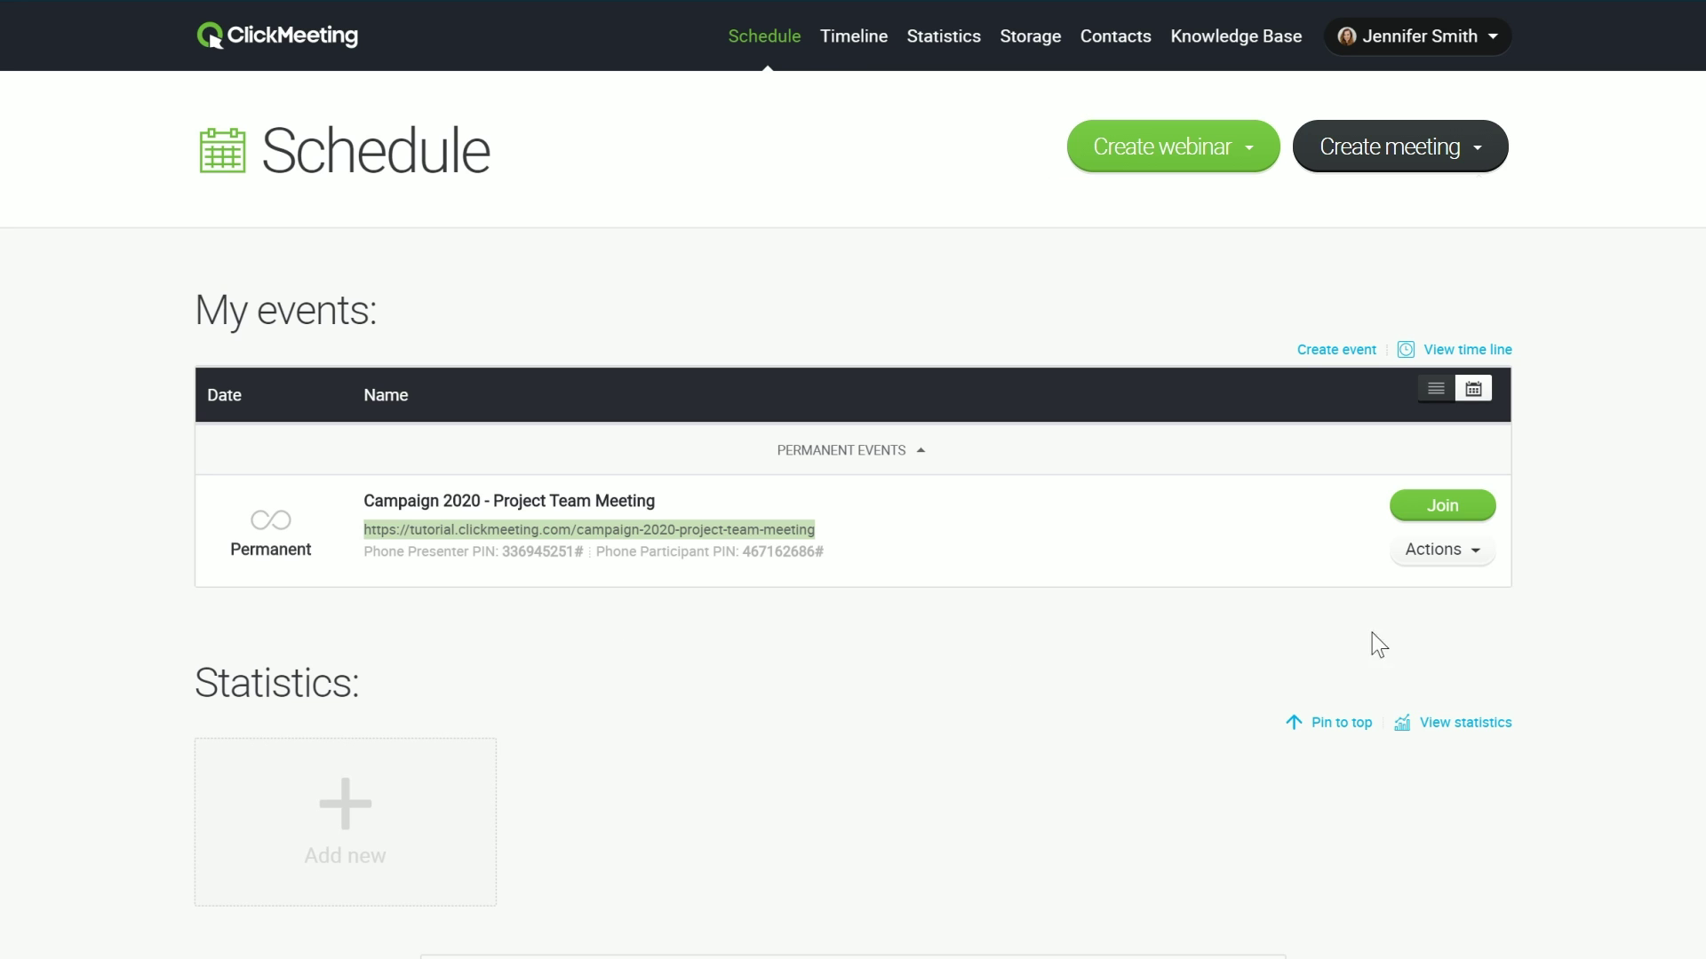
# - Open the details of the Campaign 2020 meeting and start its system configuration test
pyautogui.click(1466, 562)
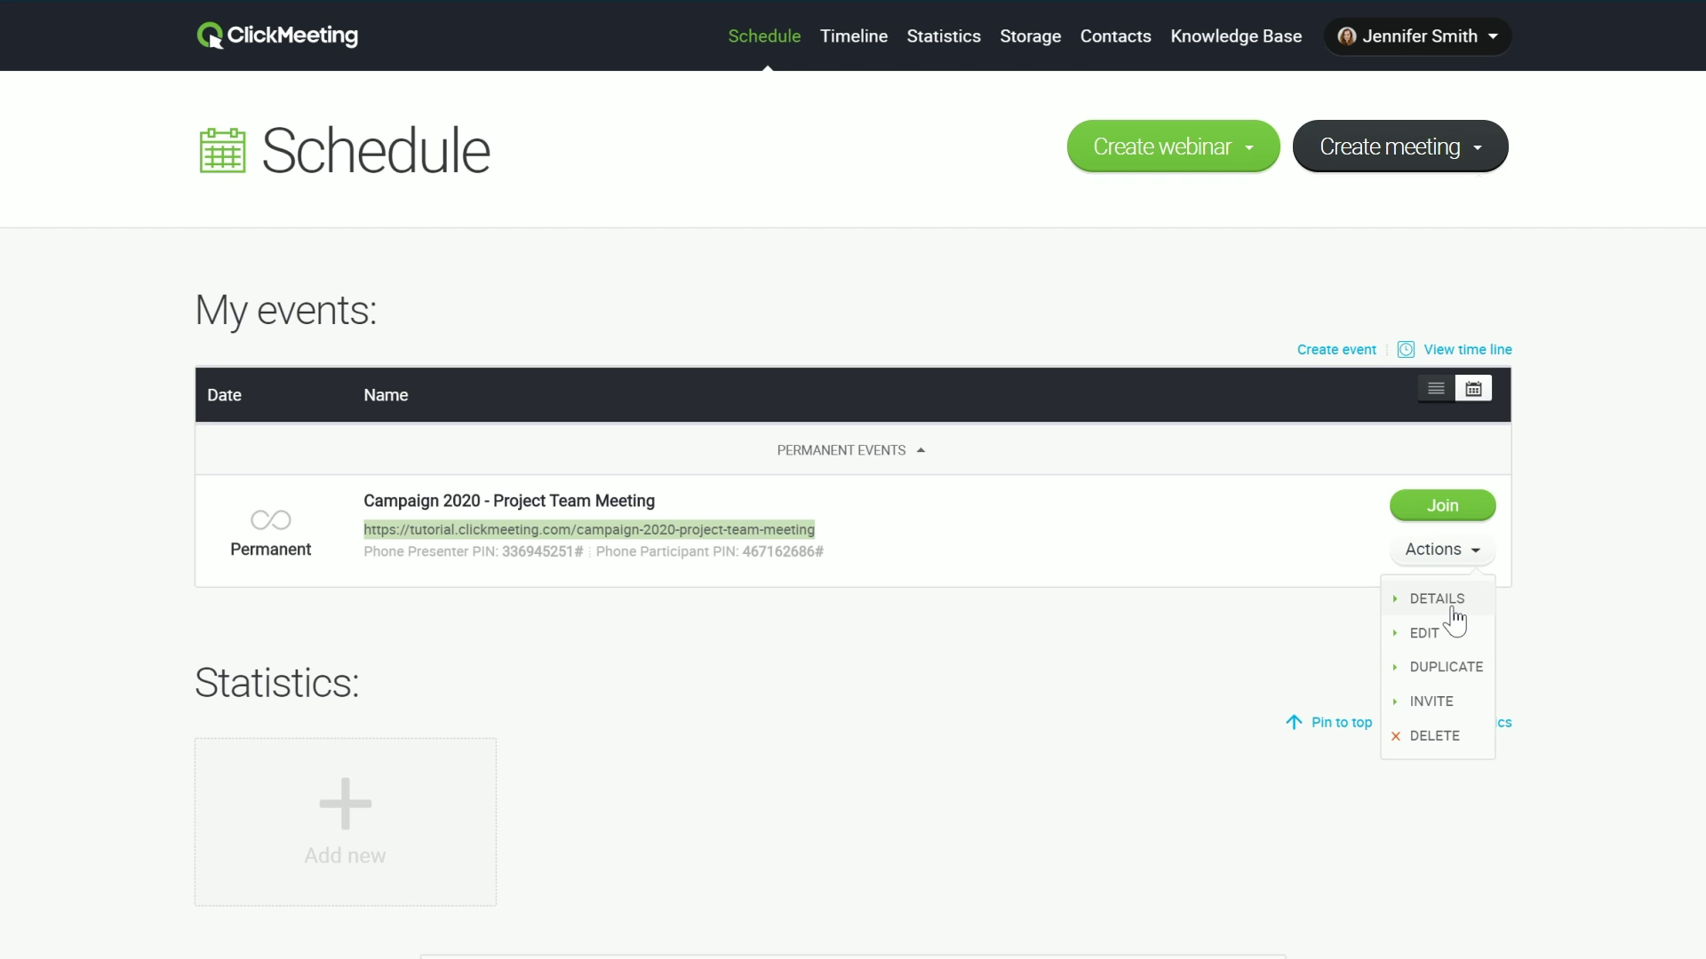
pyautogui.click(1448, 601)
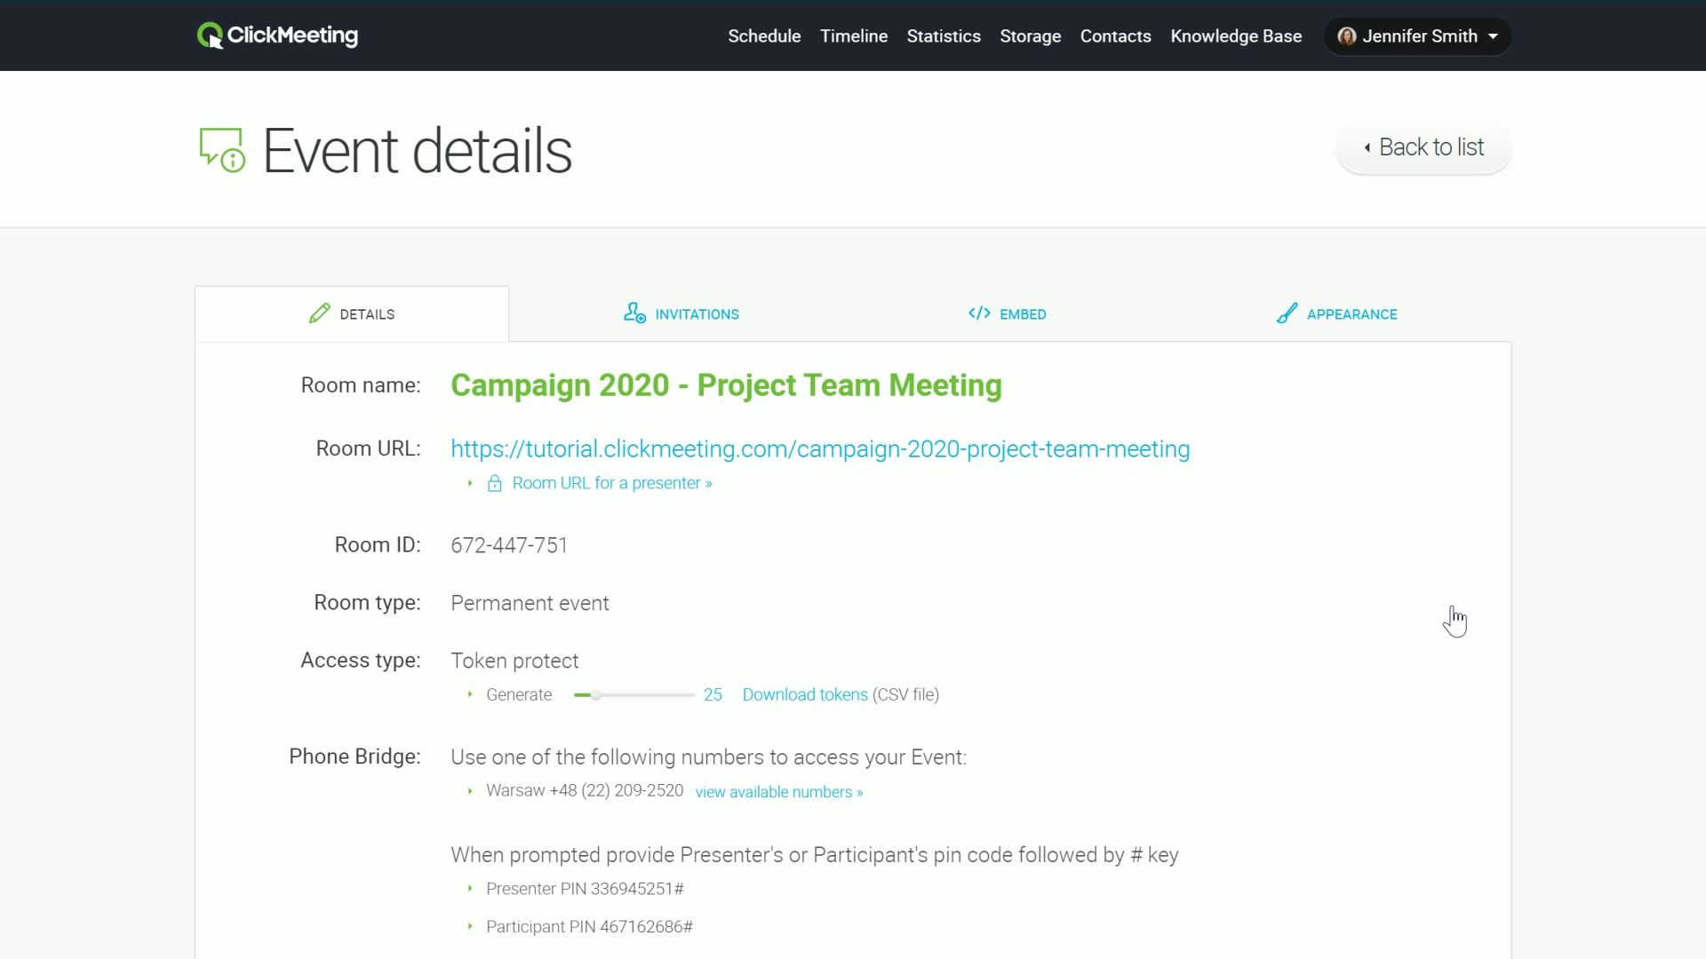
pyautogui.scroll(-5, 1455, 622)
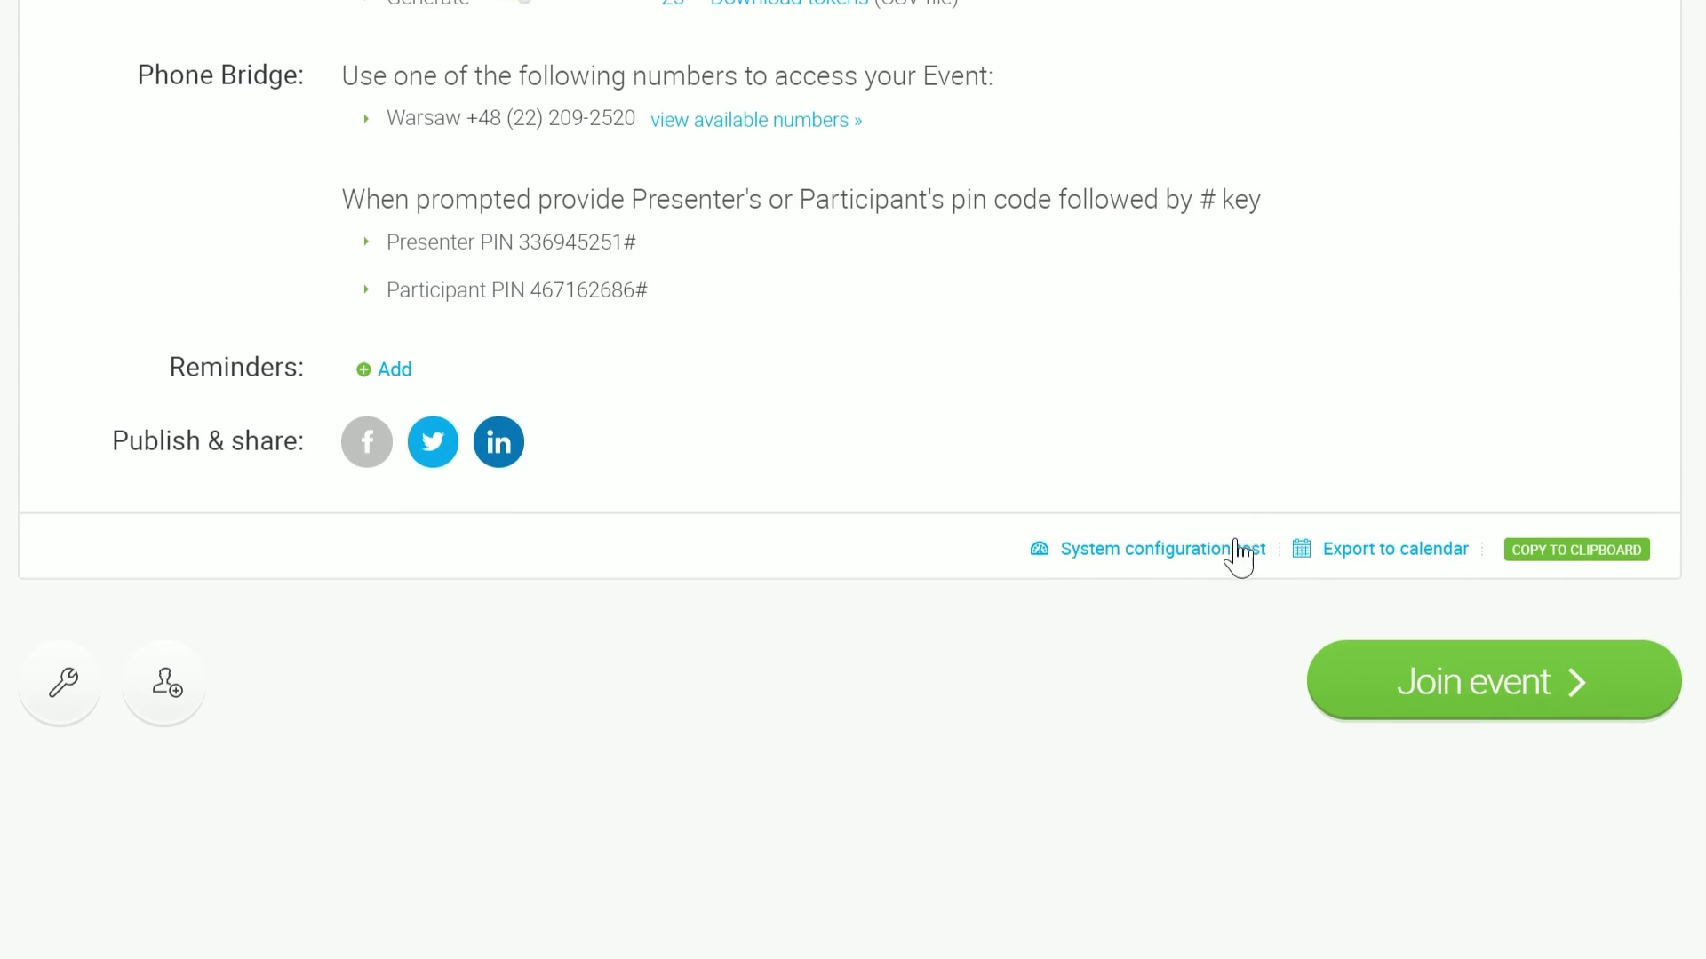
pyautogui.click(1236, 551)
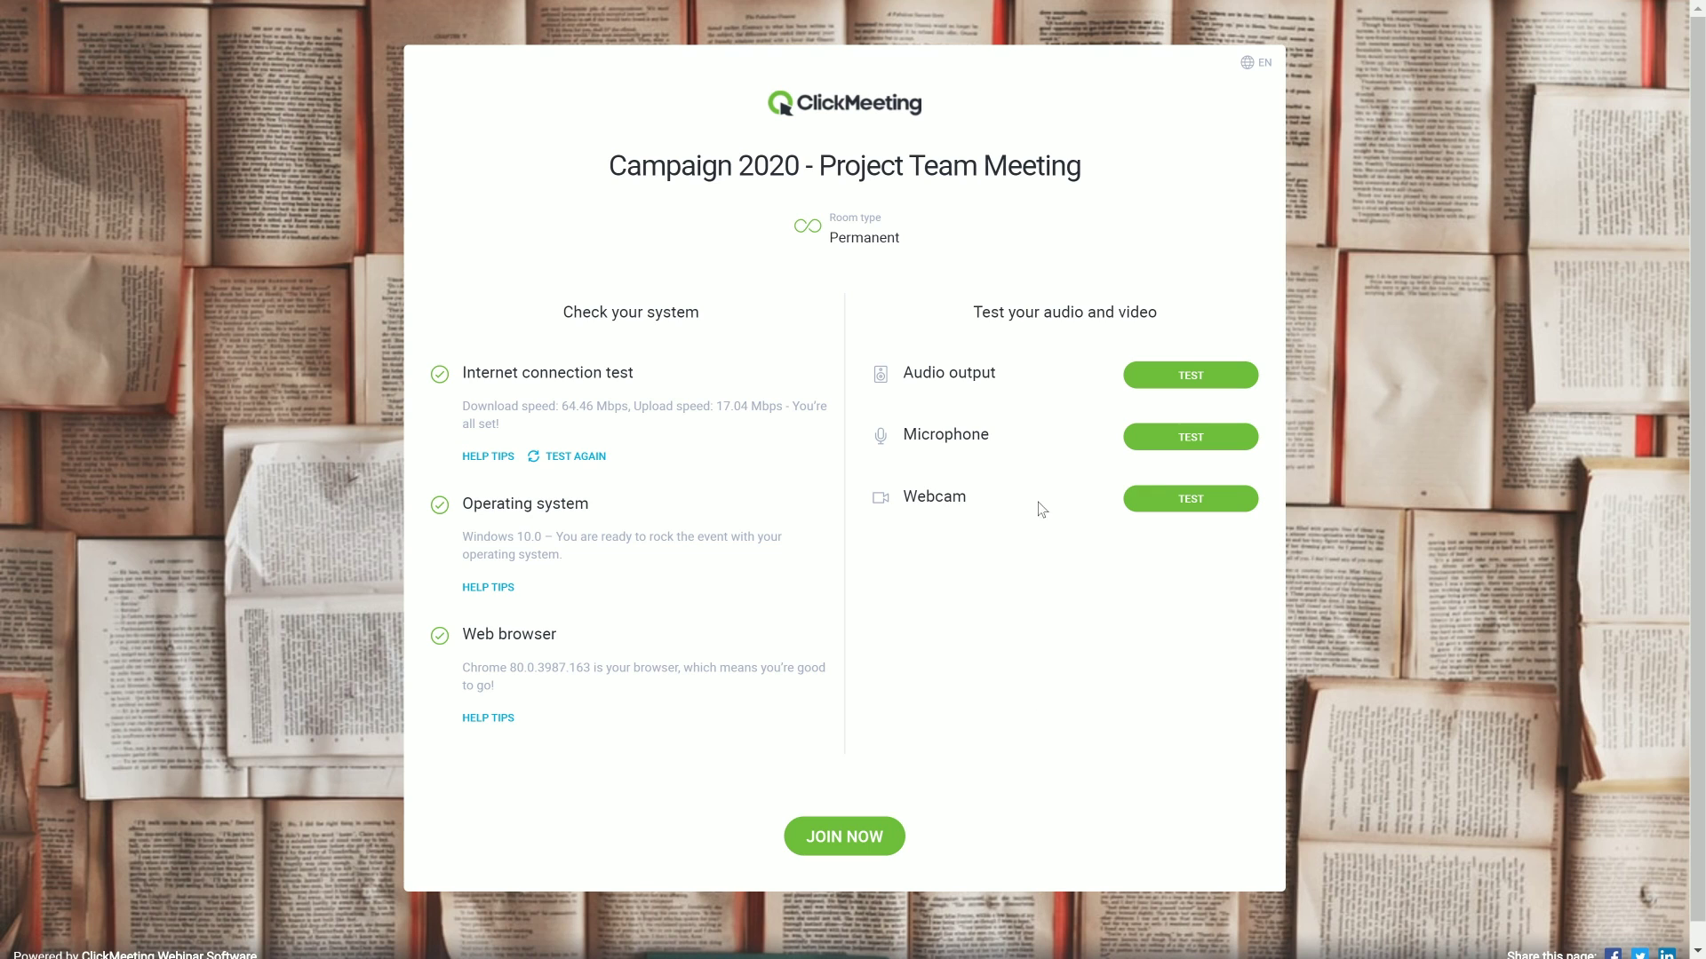
# - Test the audio output, microphone and webcam, and join the Campaign 2020 meeting room
pyautogui.click(1155, 382)
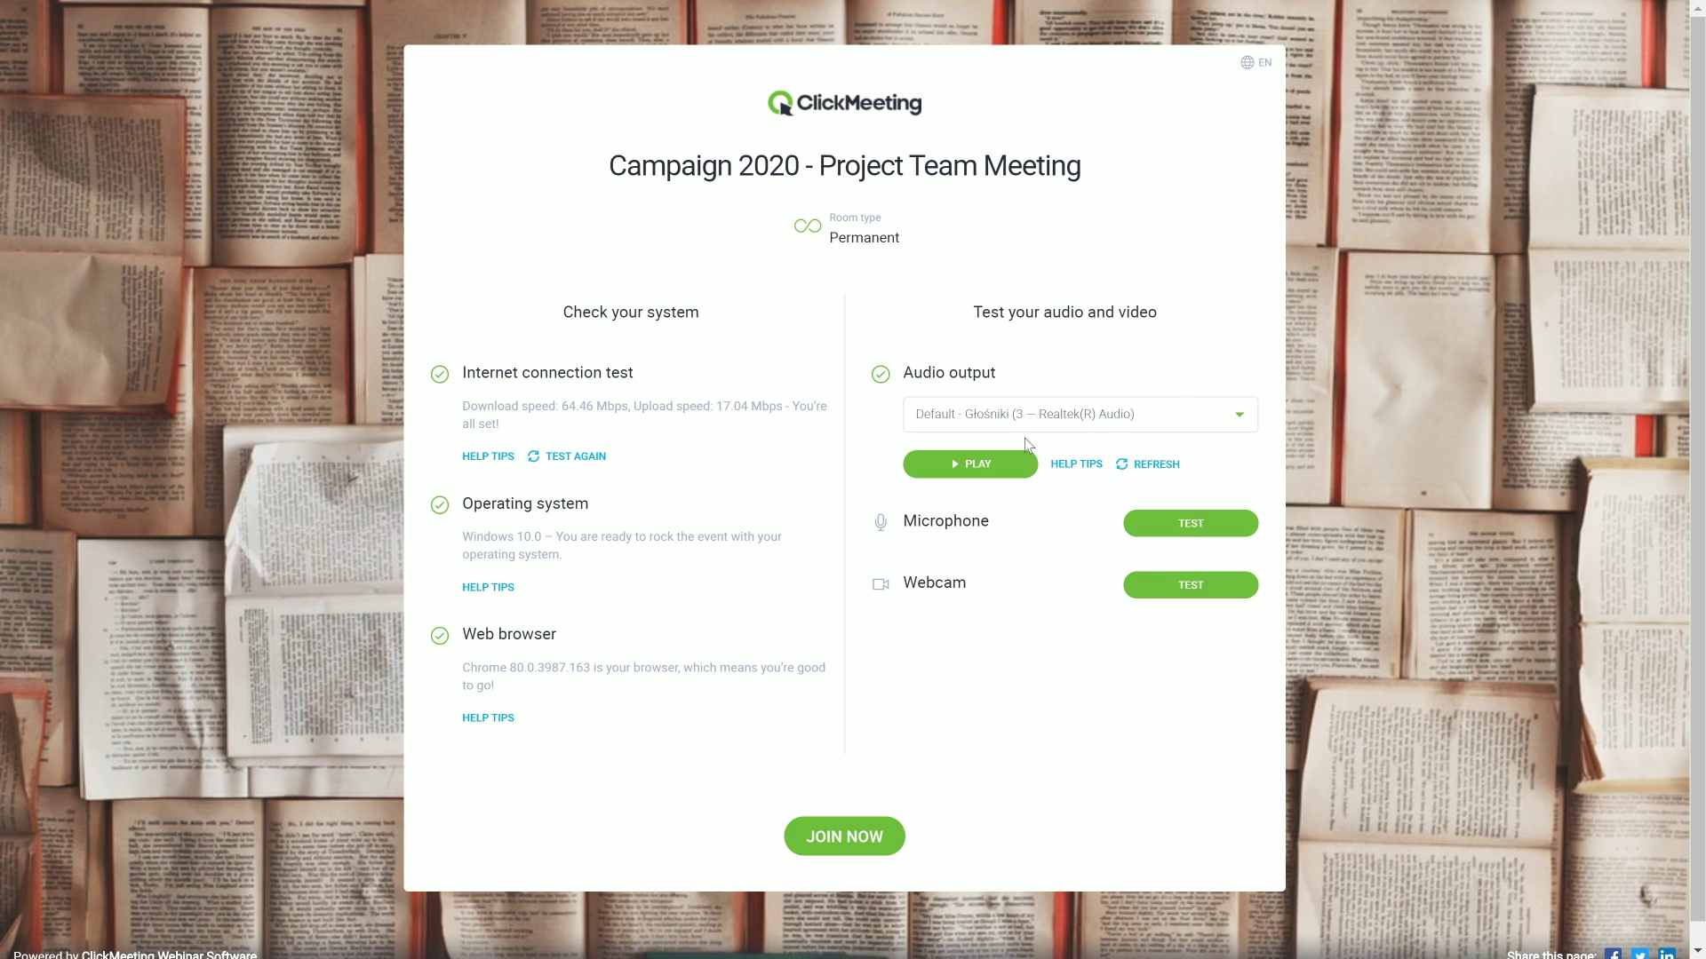
pyautogui.click(978, 466)
pyautogui.click(977, 466)
pyautogui.click(1191, 524)
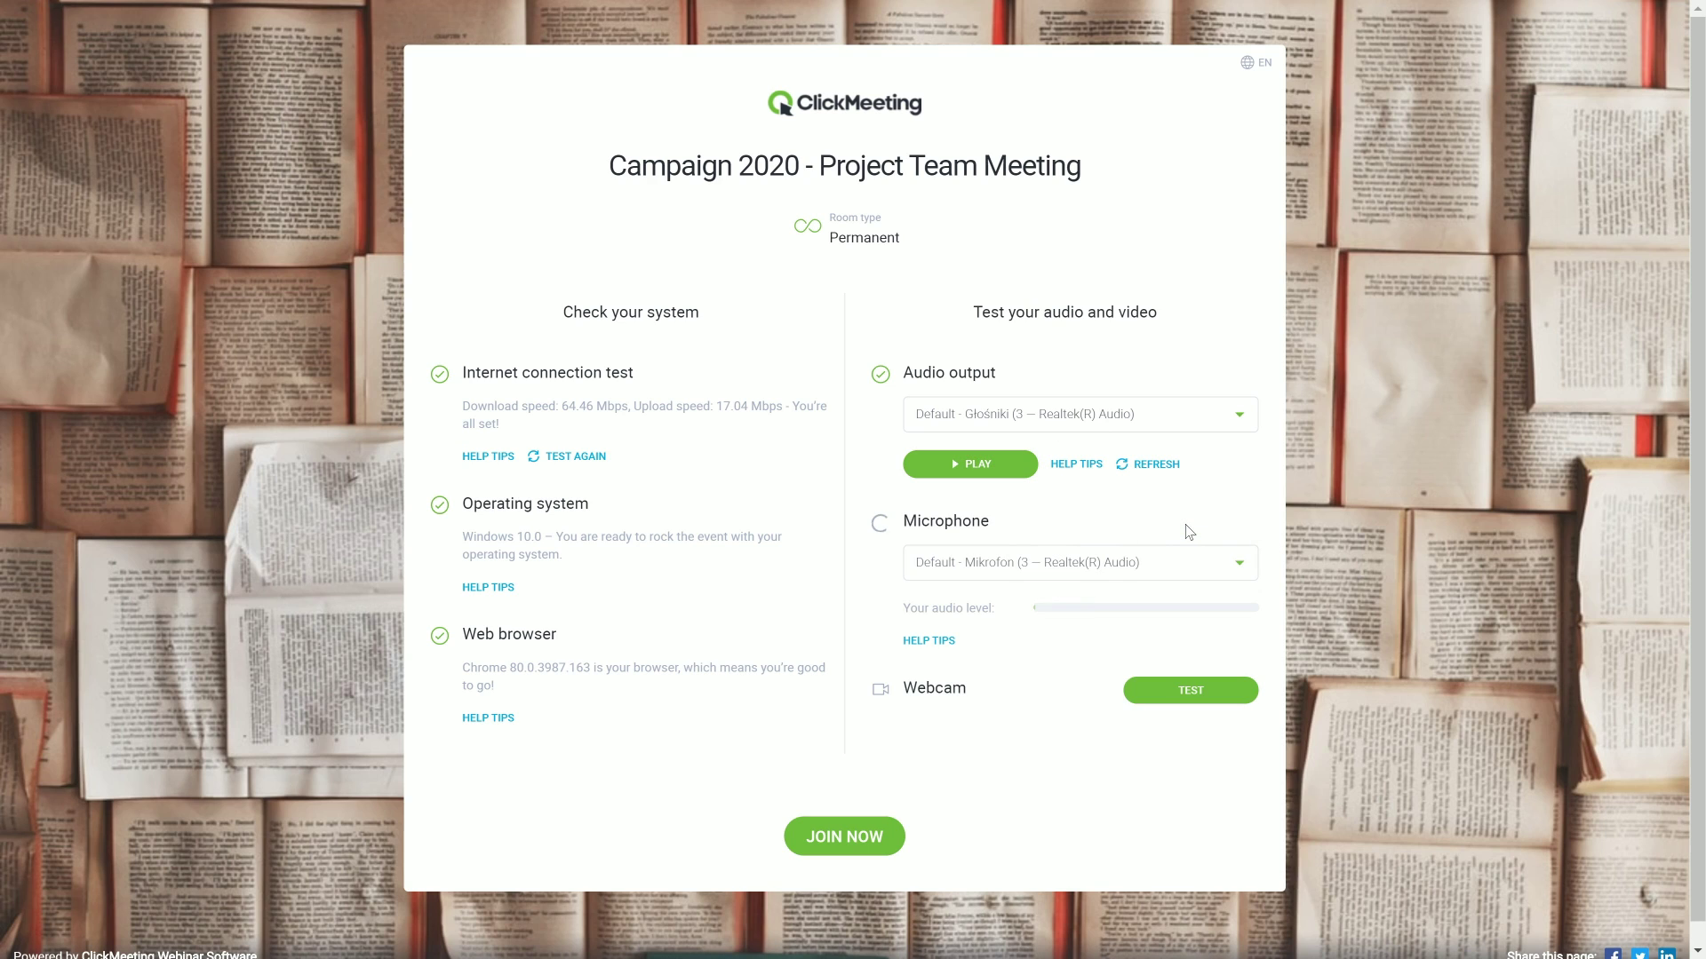
pyautogui.click(1182, 694)
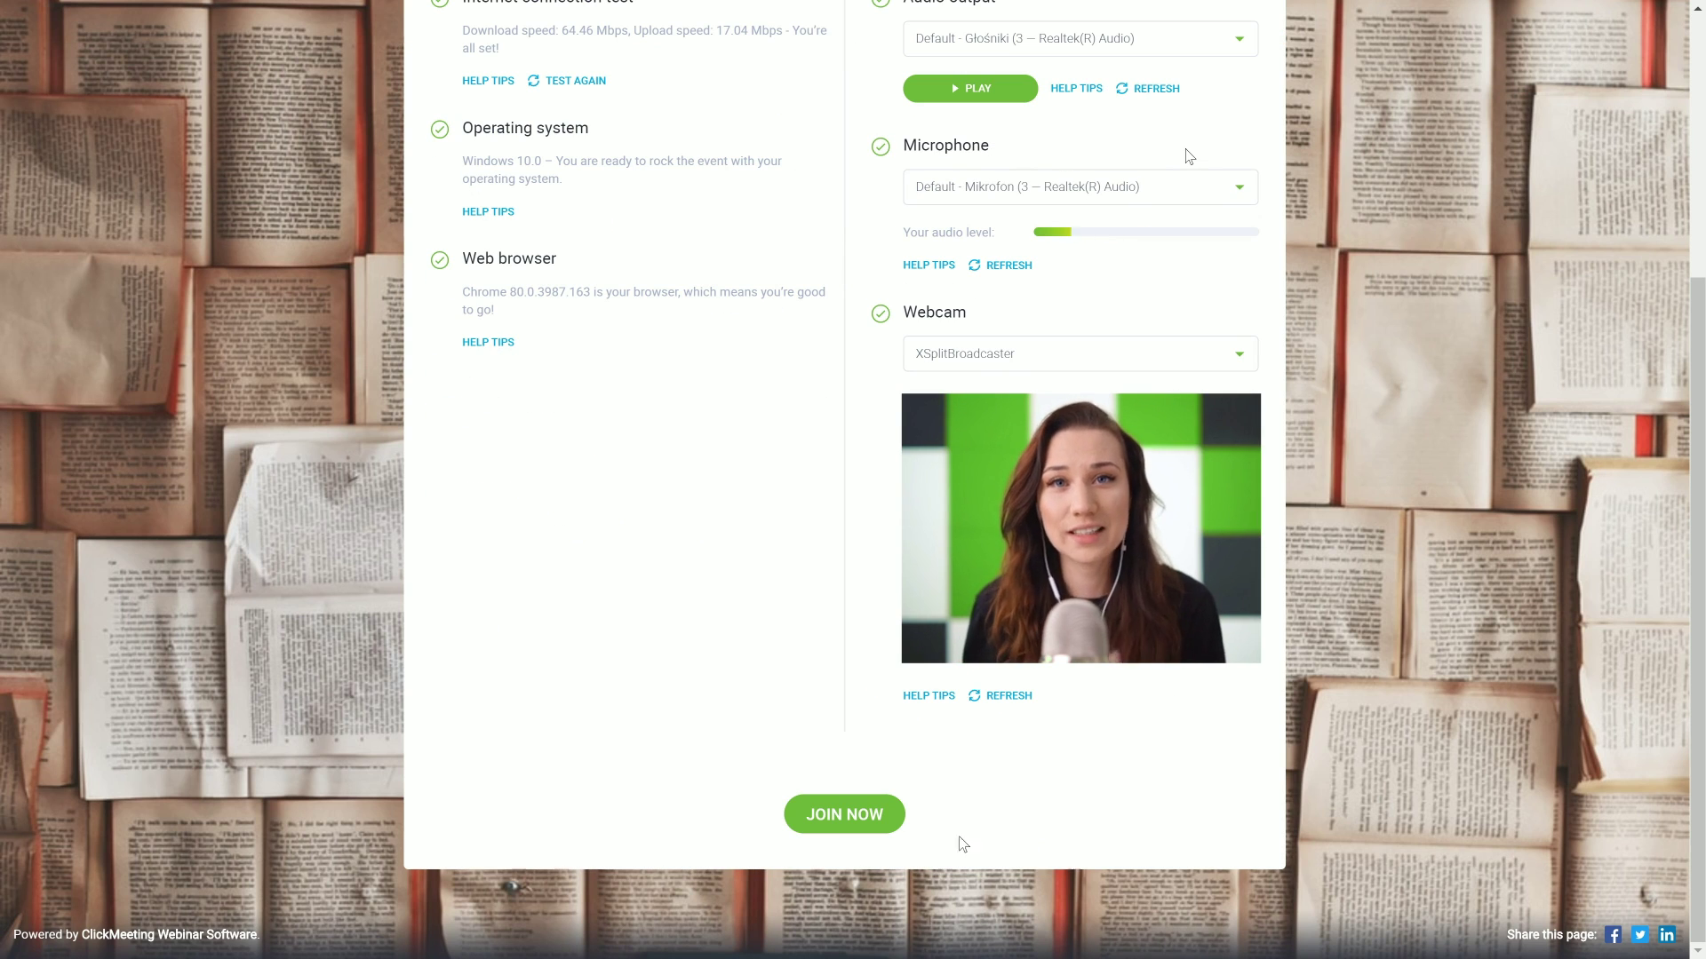
pyautogui.click(860, 827)
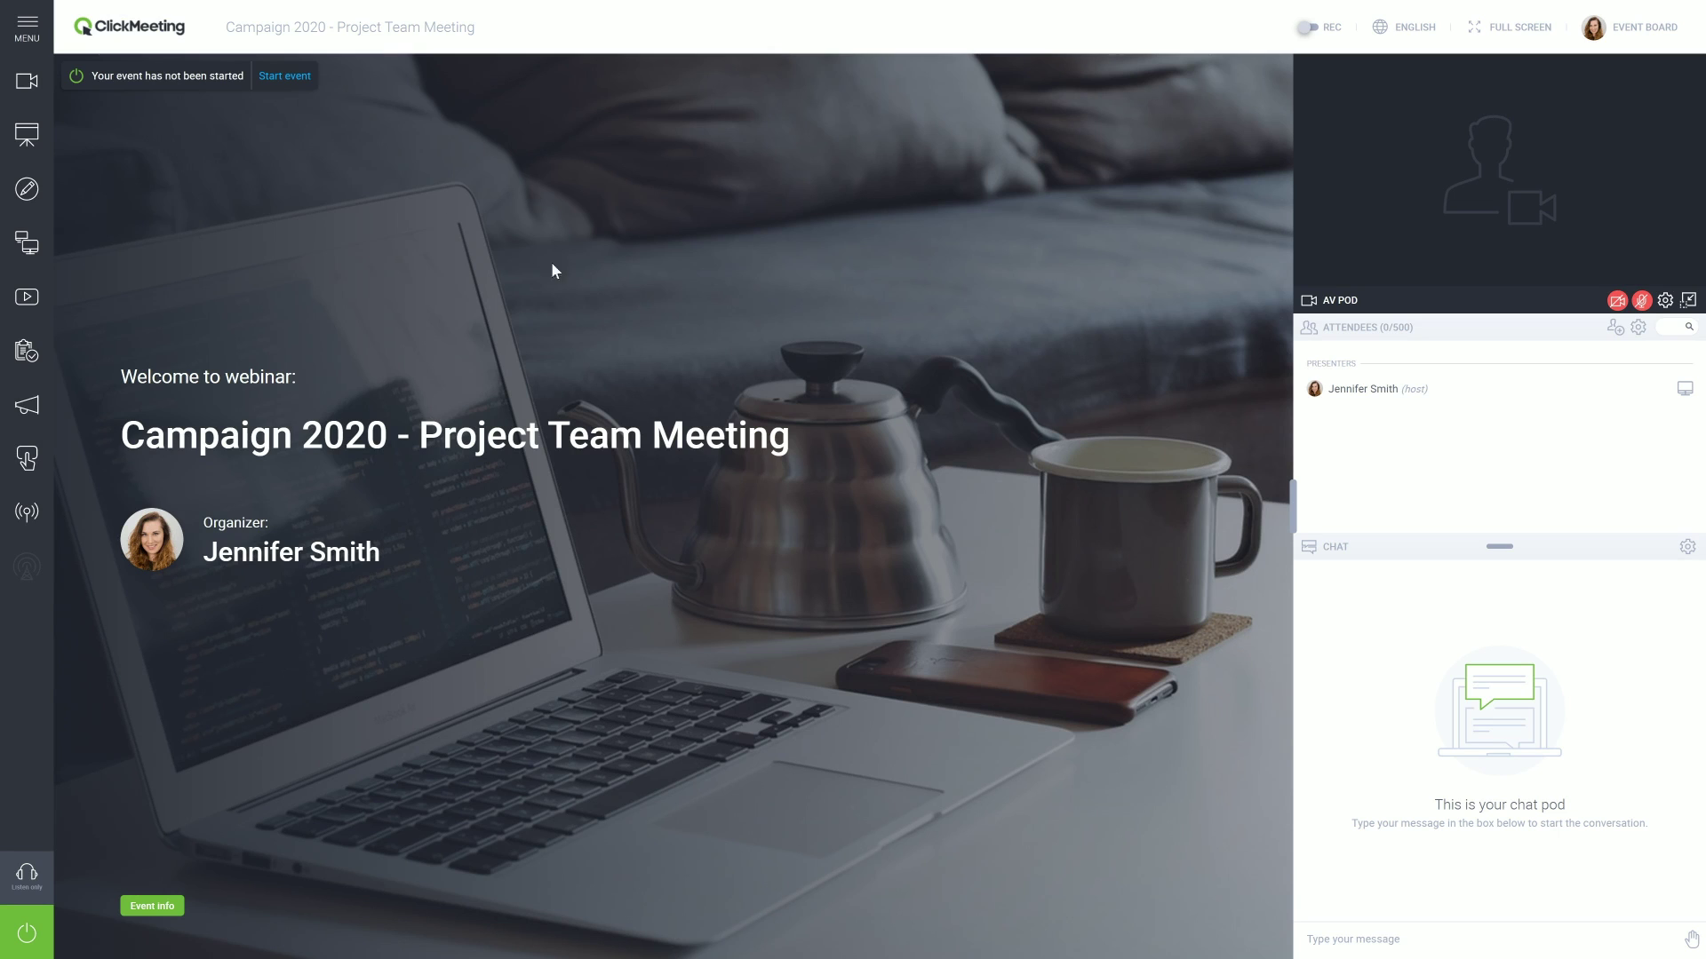
# - Load presentation.pdf as the room's presentation and page forward through its slides and back to the first one
pyautogui.click(27, 135)
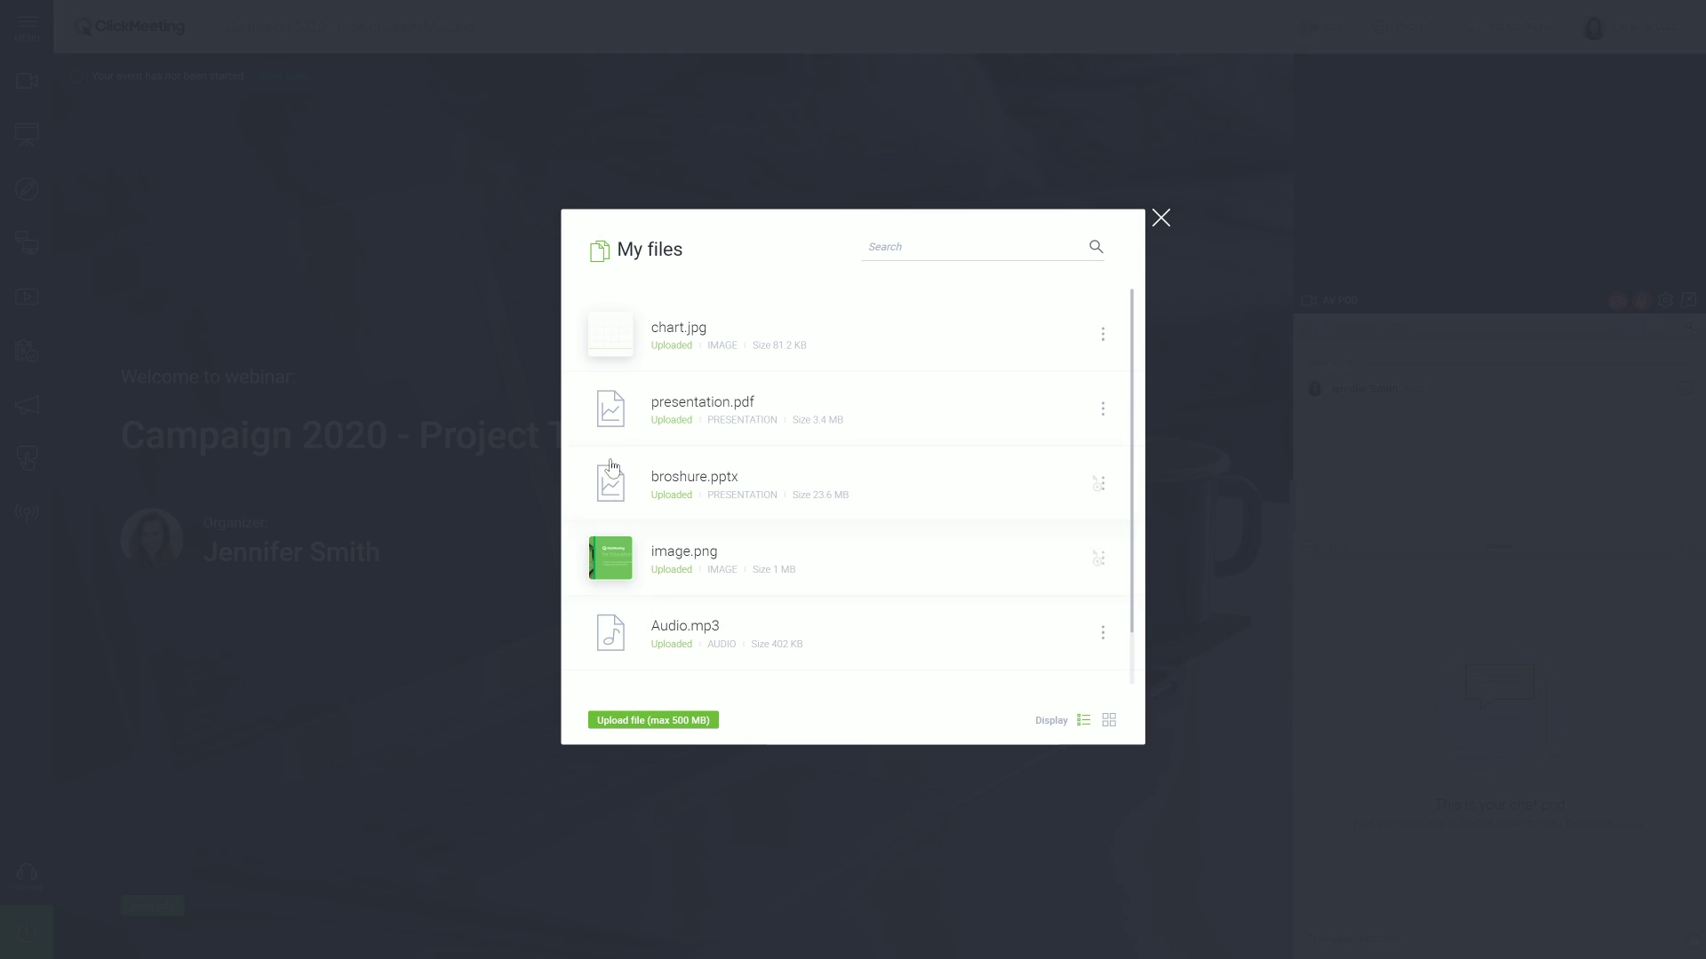
pyautogui.click(609, 418)
pyautogui.press('Right')
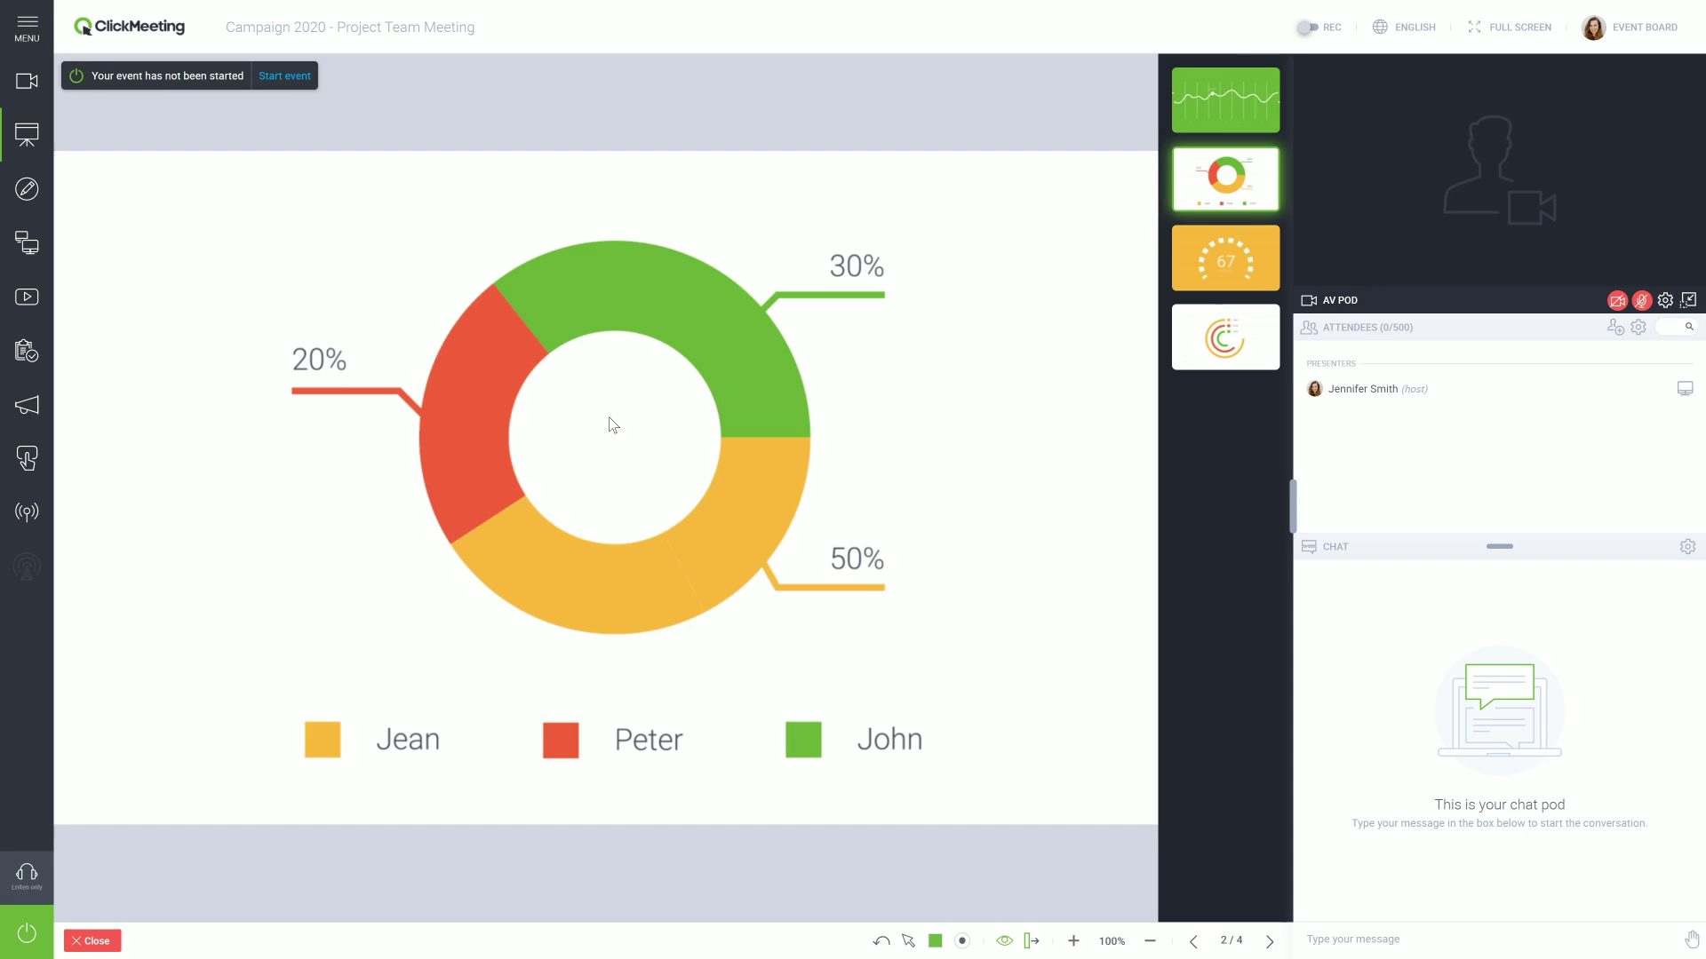
pyautogui.press('Right')
pyautogui.press('Left')
pyautogui.press('Left')
# - Share image.png from the stored files with the attendees and close the file list
pyautogui.click(24, 26)
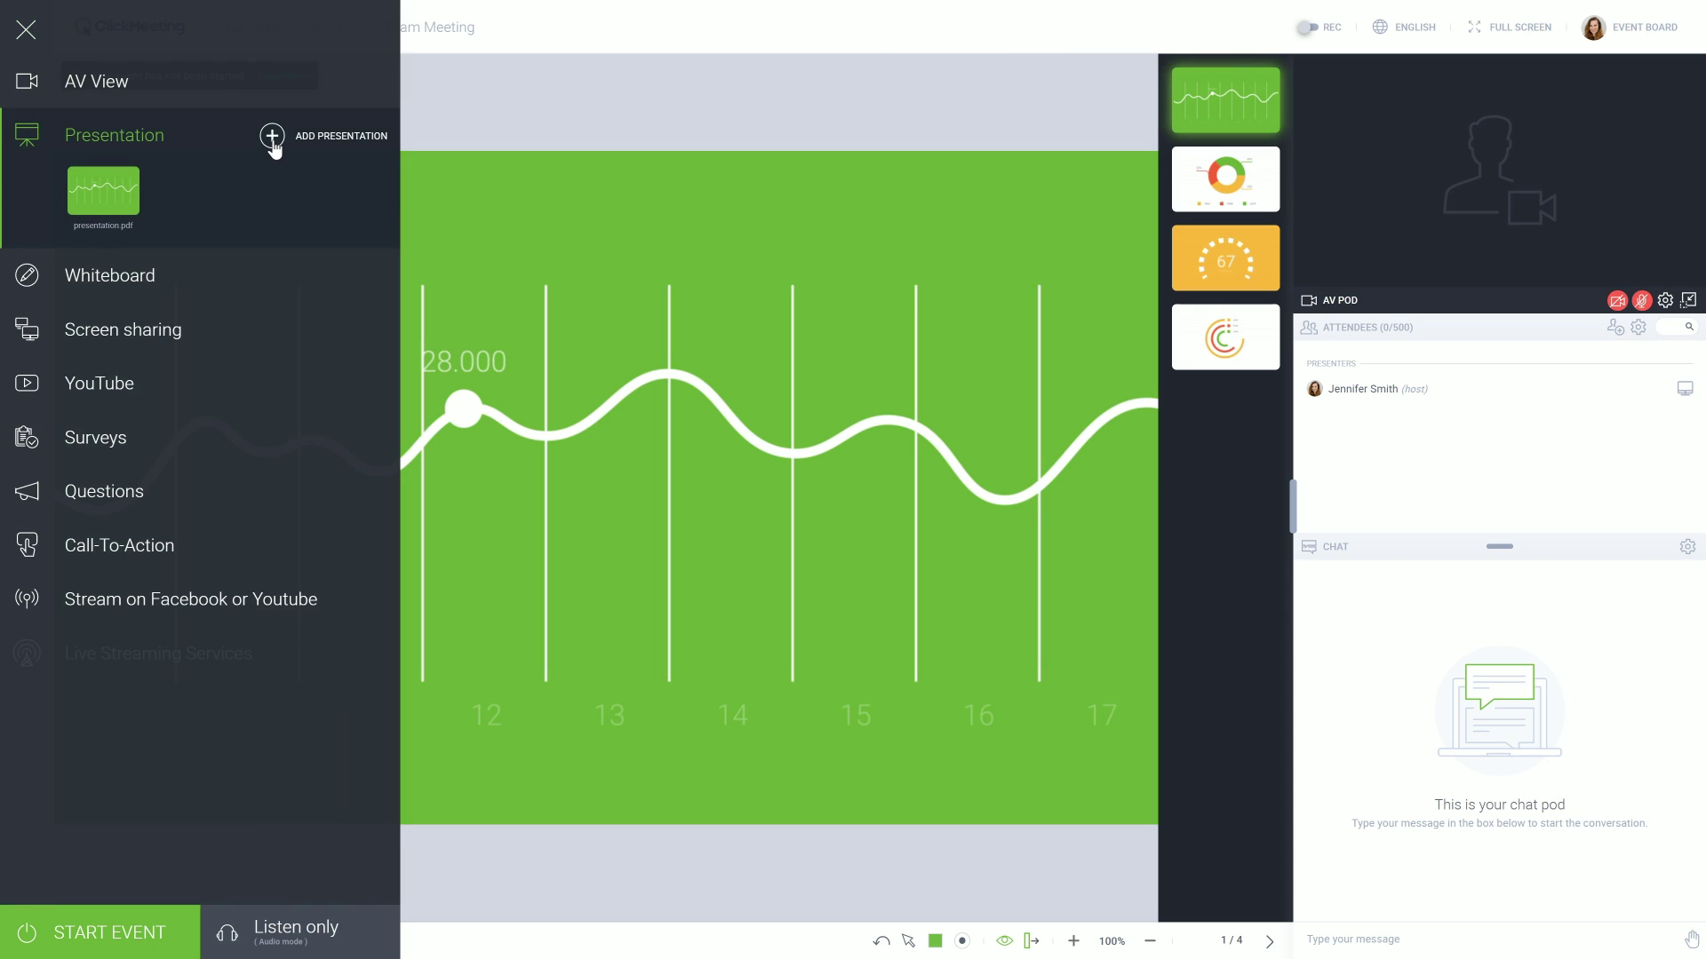
pyautogui.click(272, 139)
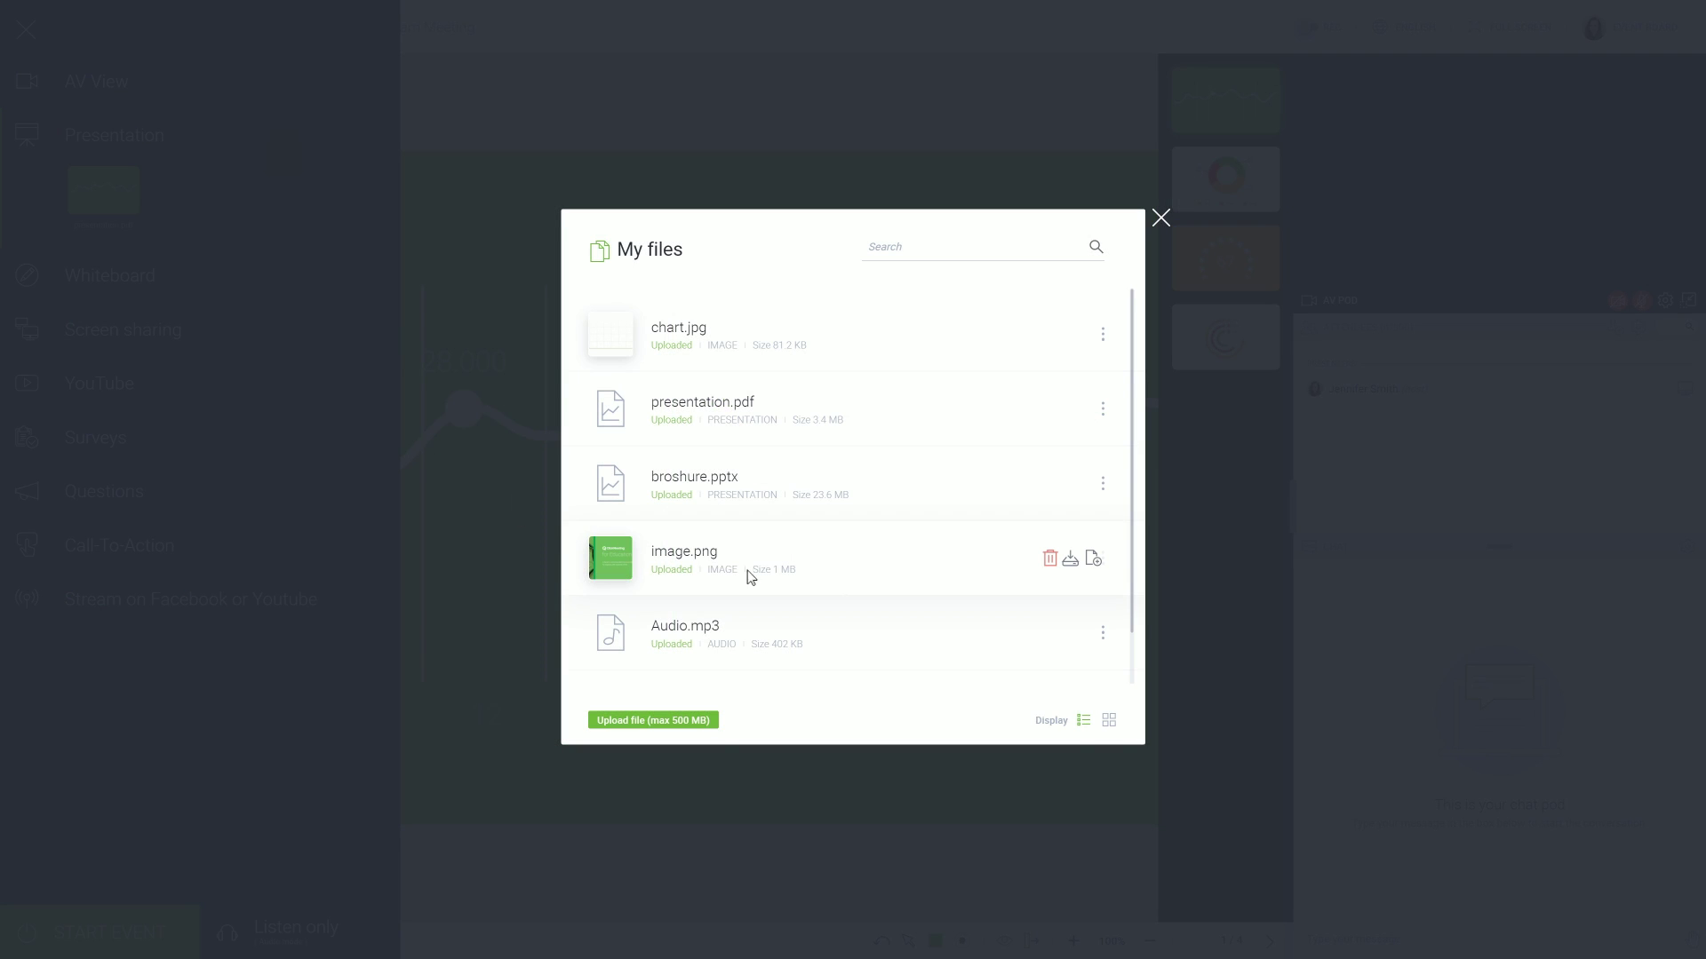
pyautogui.click(1094, 561)
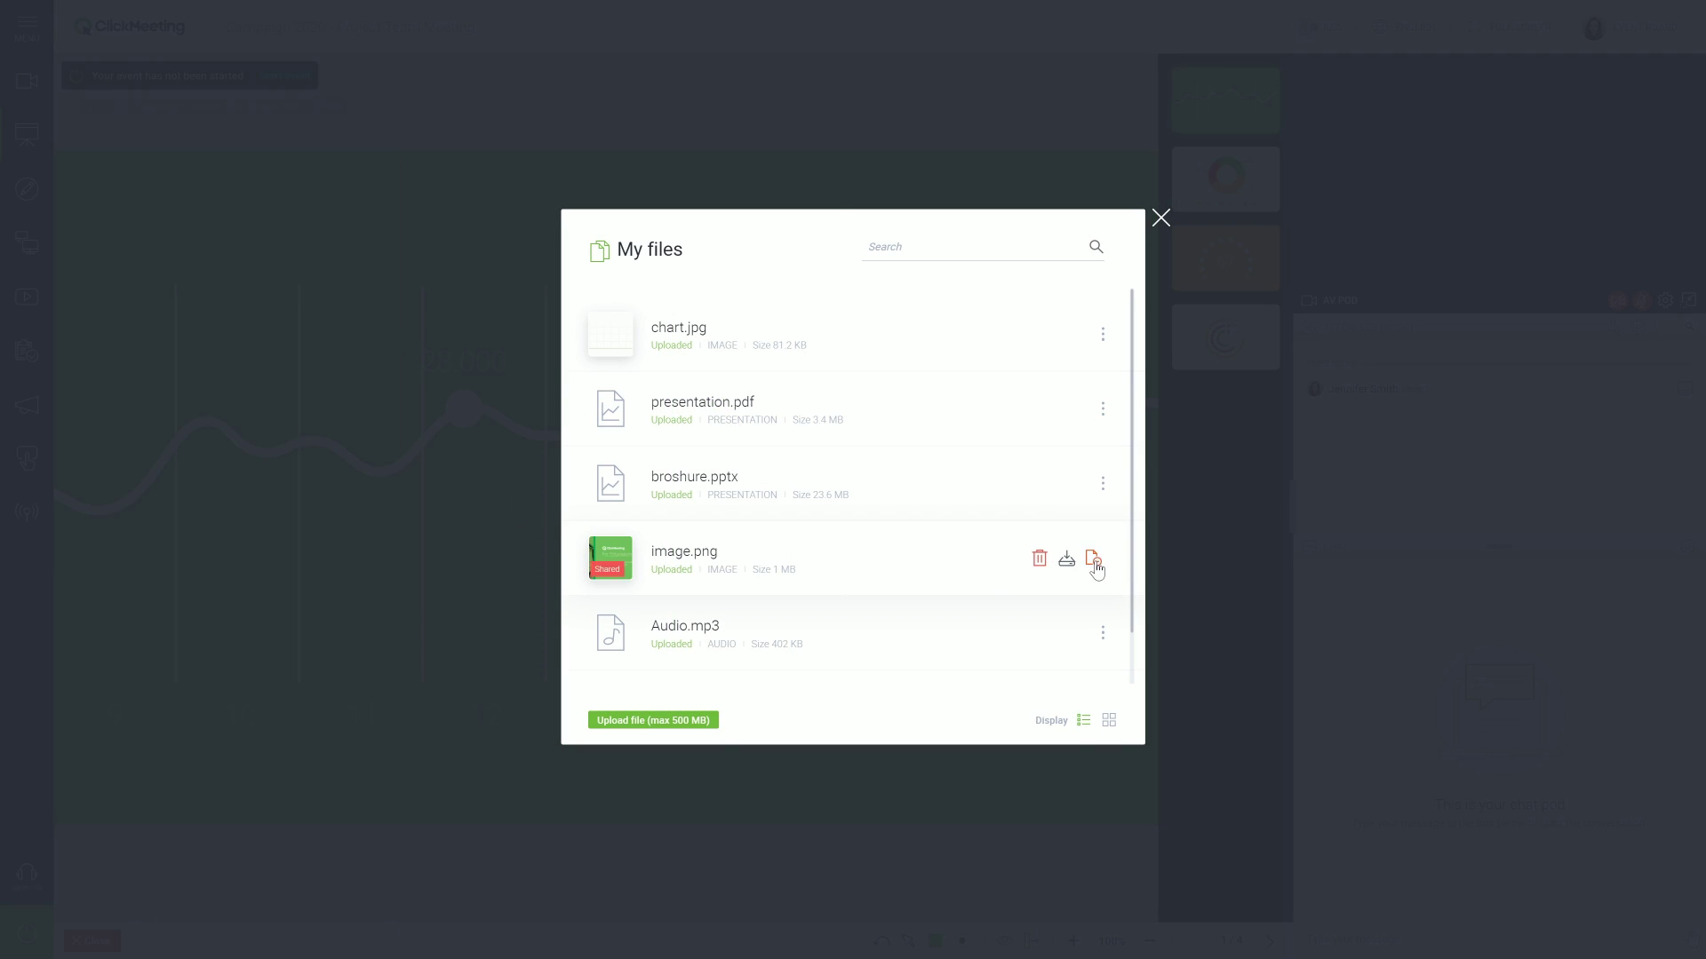
pyautogui.click(1163, 224)
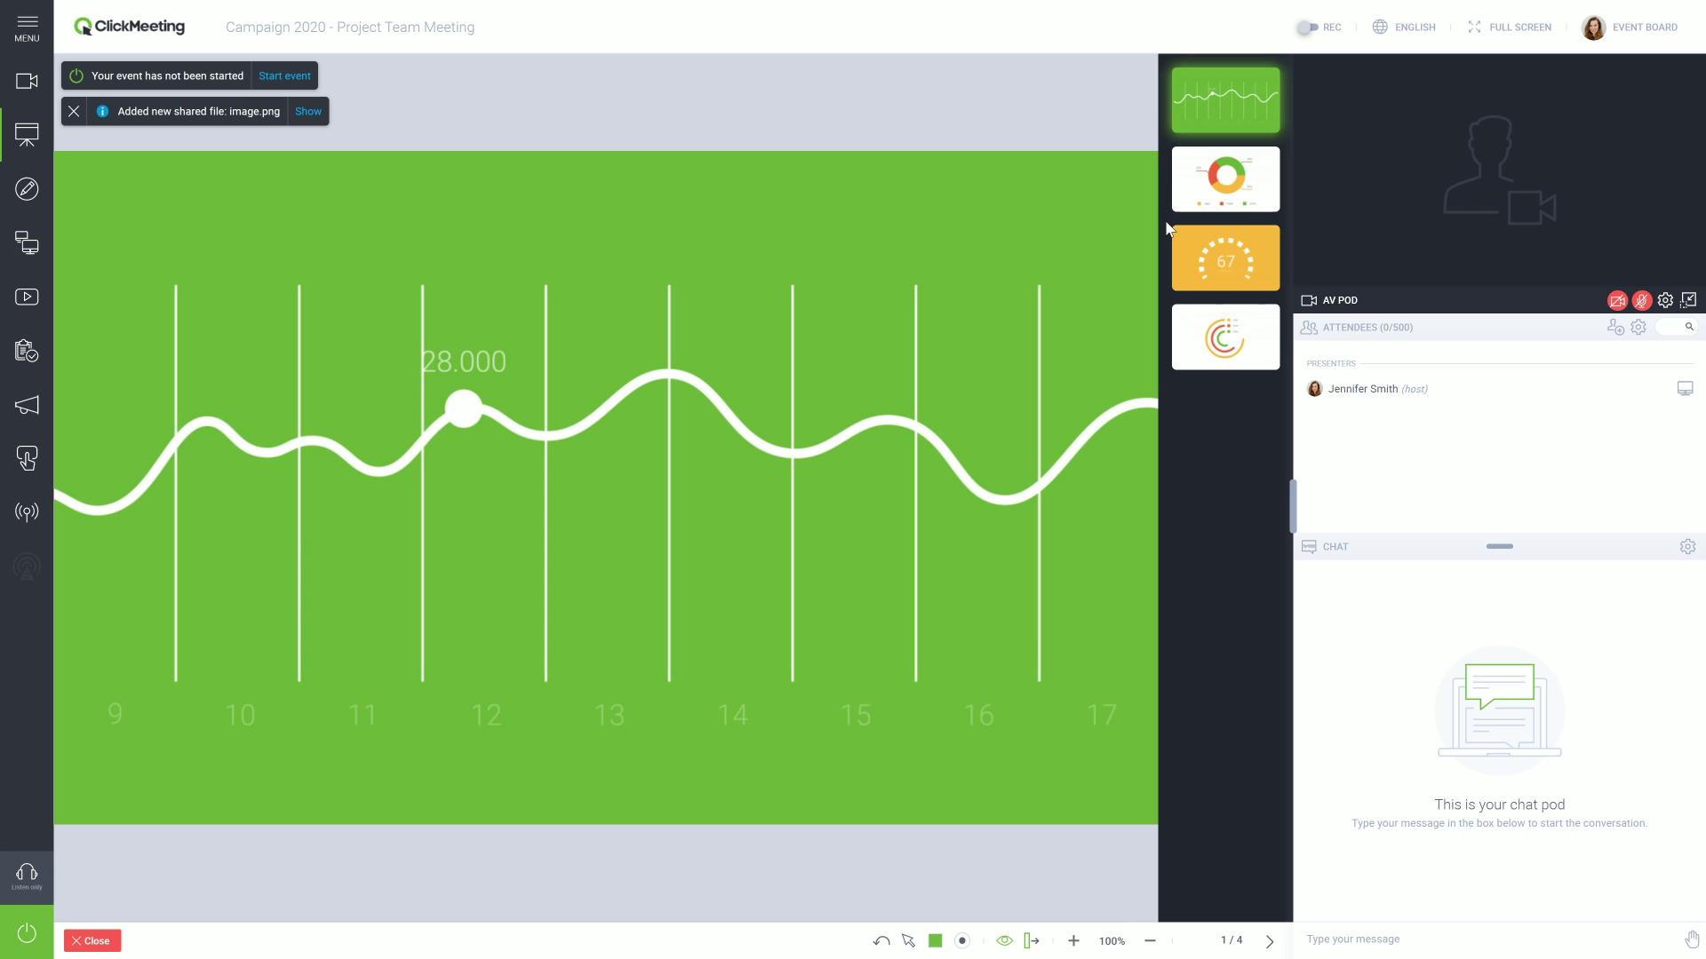
# - Check the shared files on the event board and close it
pyautogui.click(1631, 34)
pyautogui.click(1640, 218)
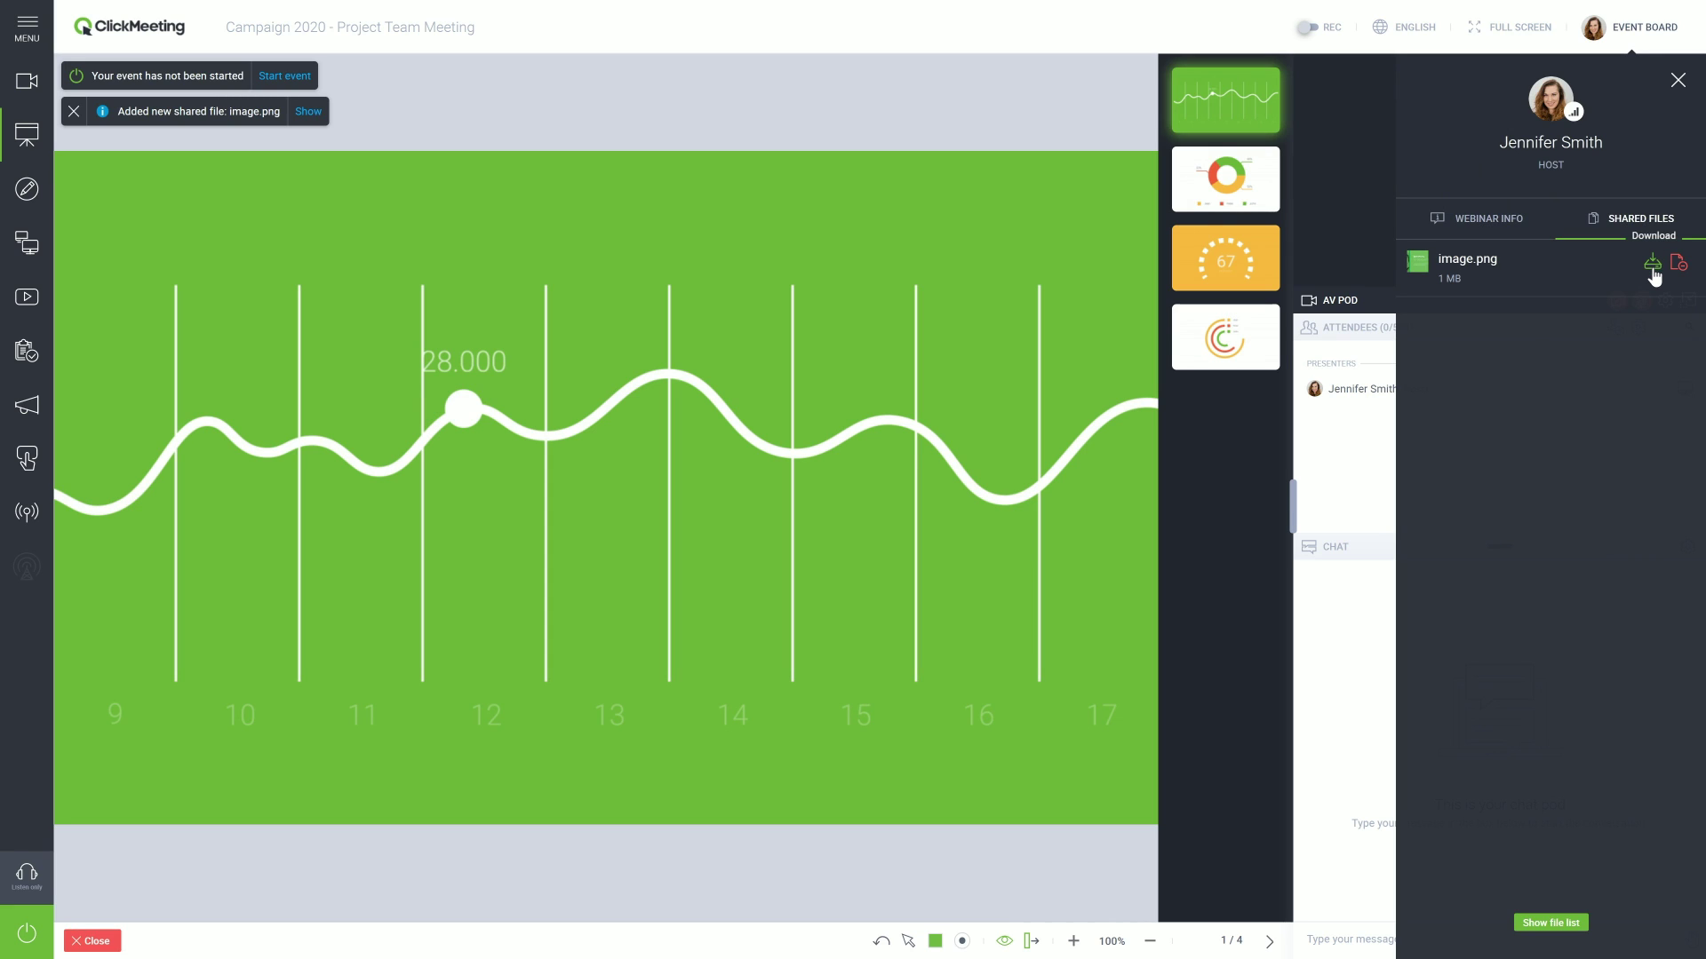
pyautogui.click(1677, 84)
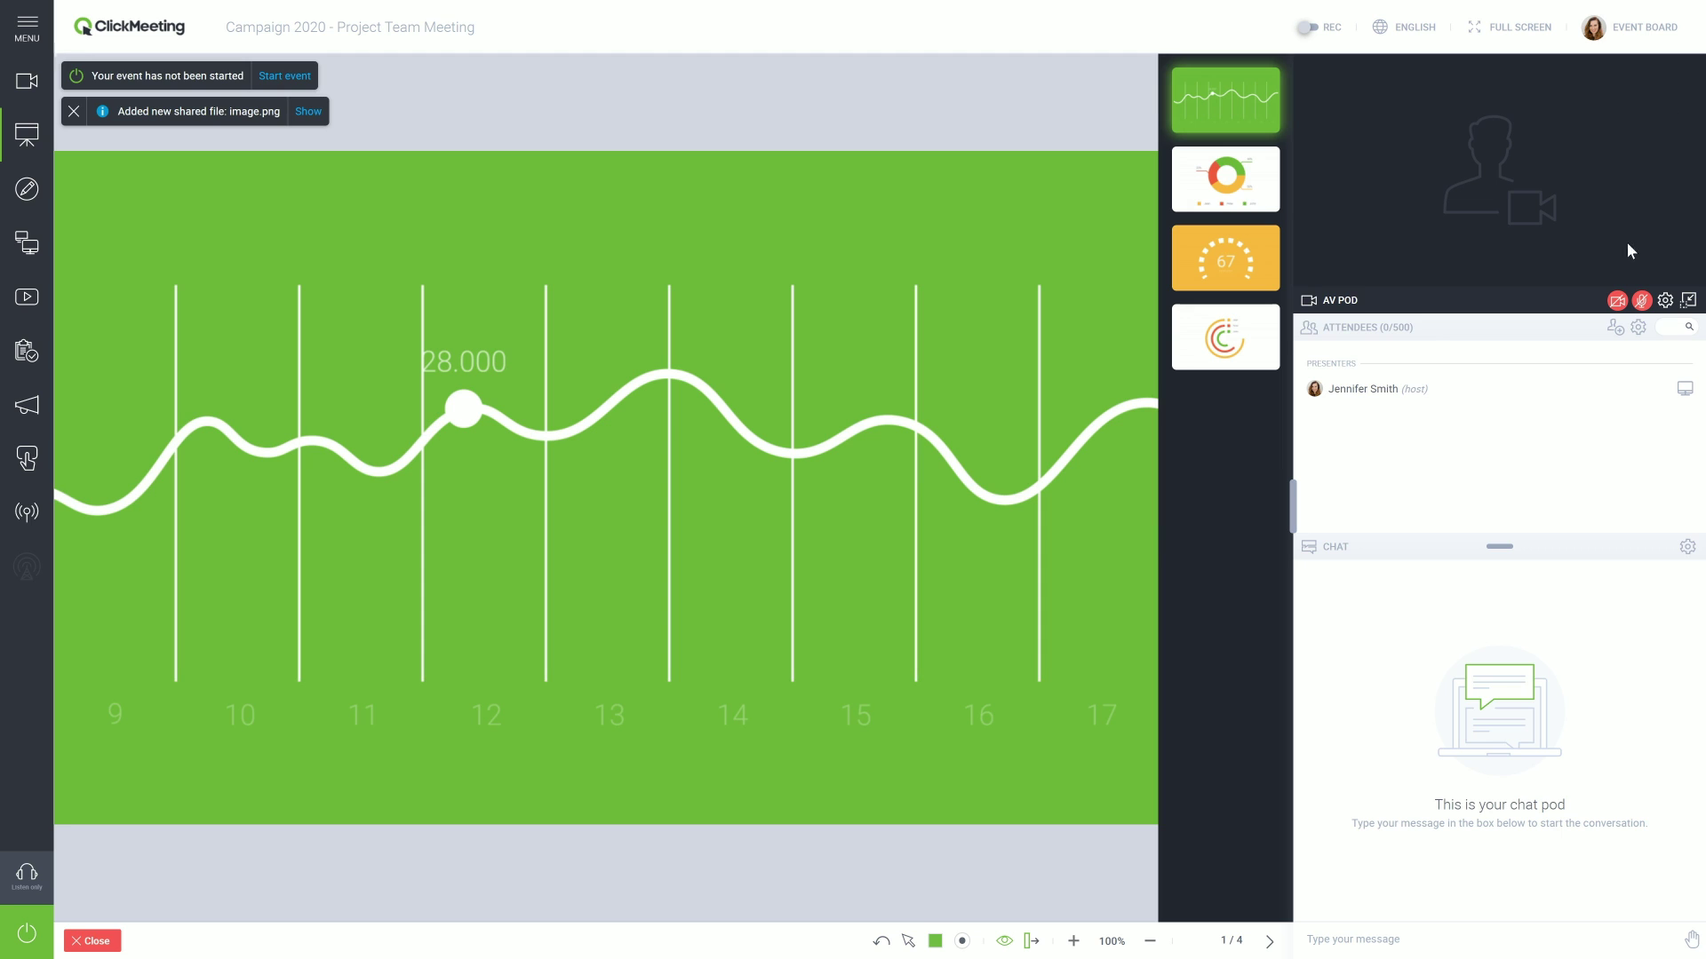
# - Turn on the camera and microphone, and select Communications - Mikrofon (3 — Realtek(R) Audio) as the microphone device
pyautogui.click(1617, 305)
pyautogui.click(1641, 302)
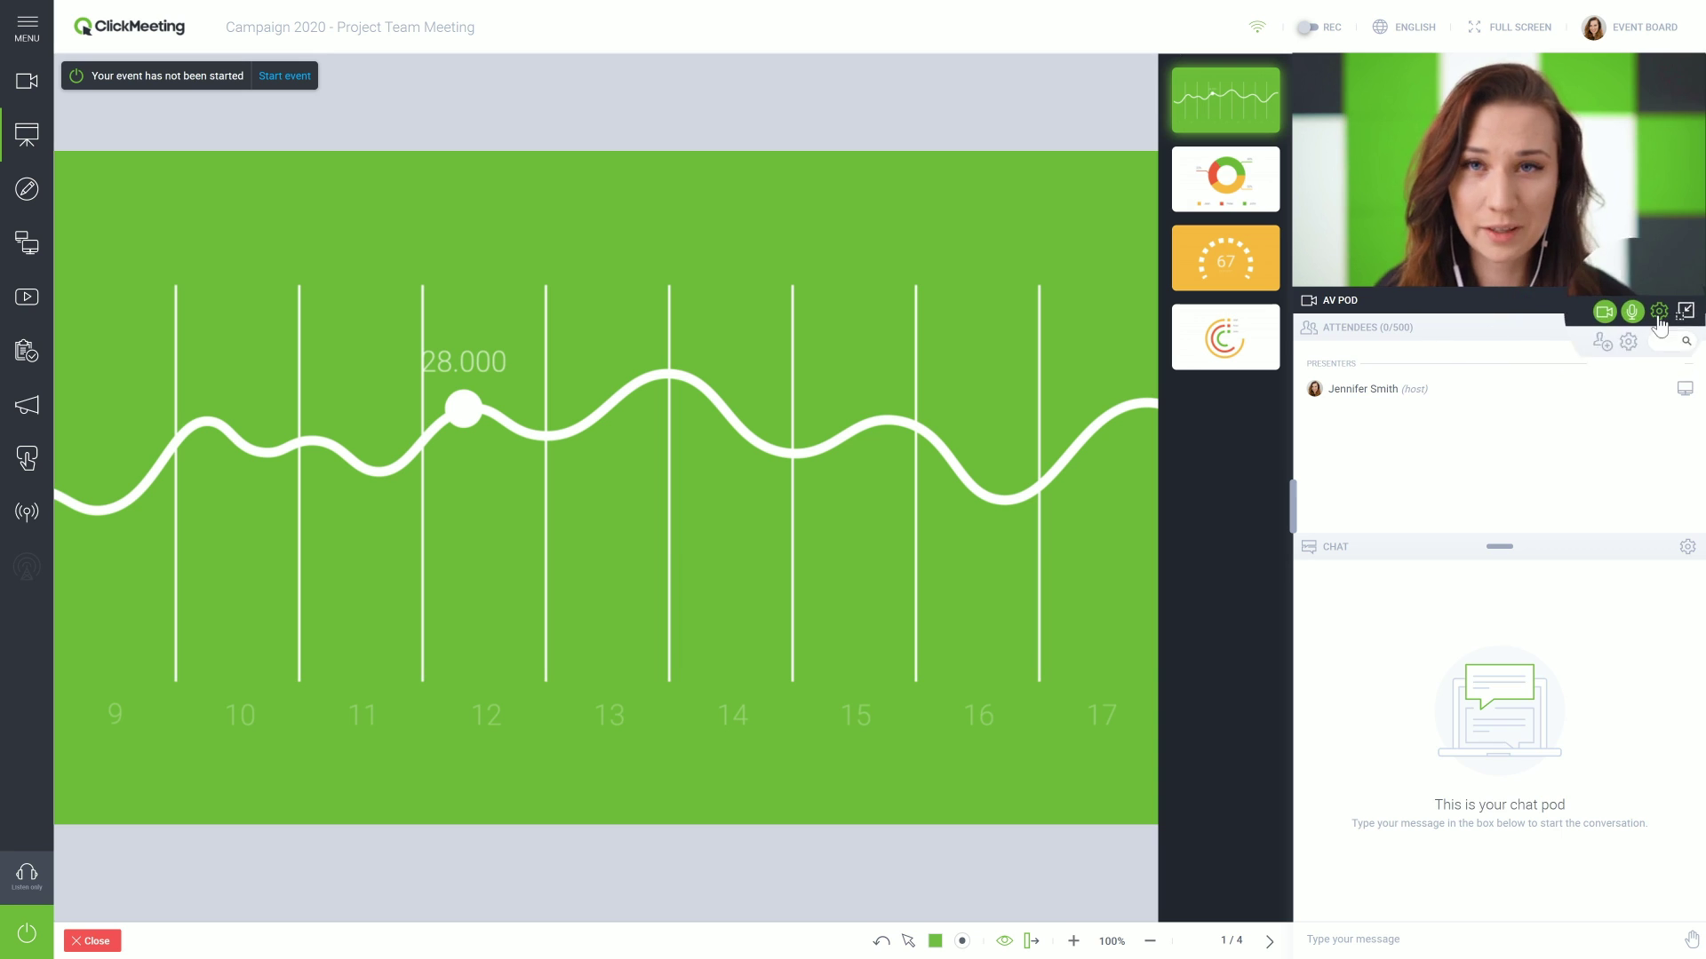
pyautogui.click(1665, 301)
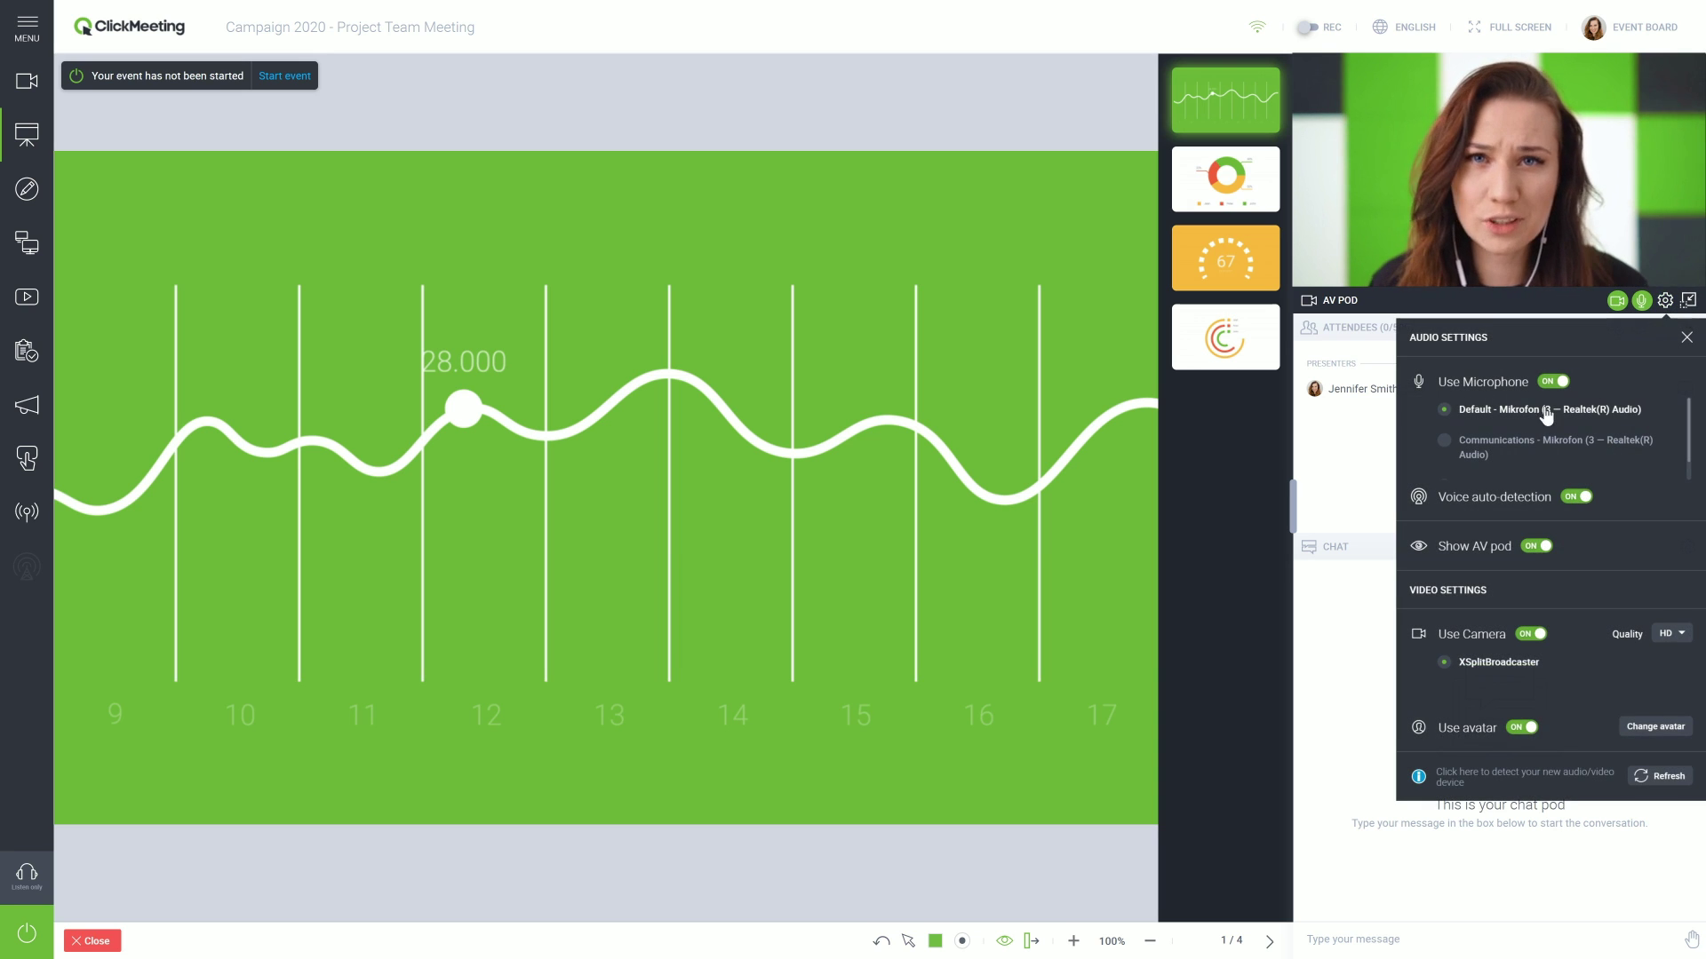
pyautogui.click(1452, 441)
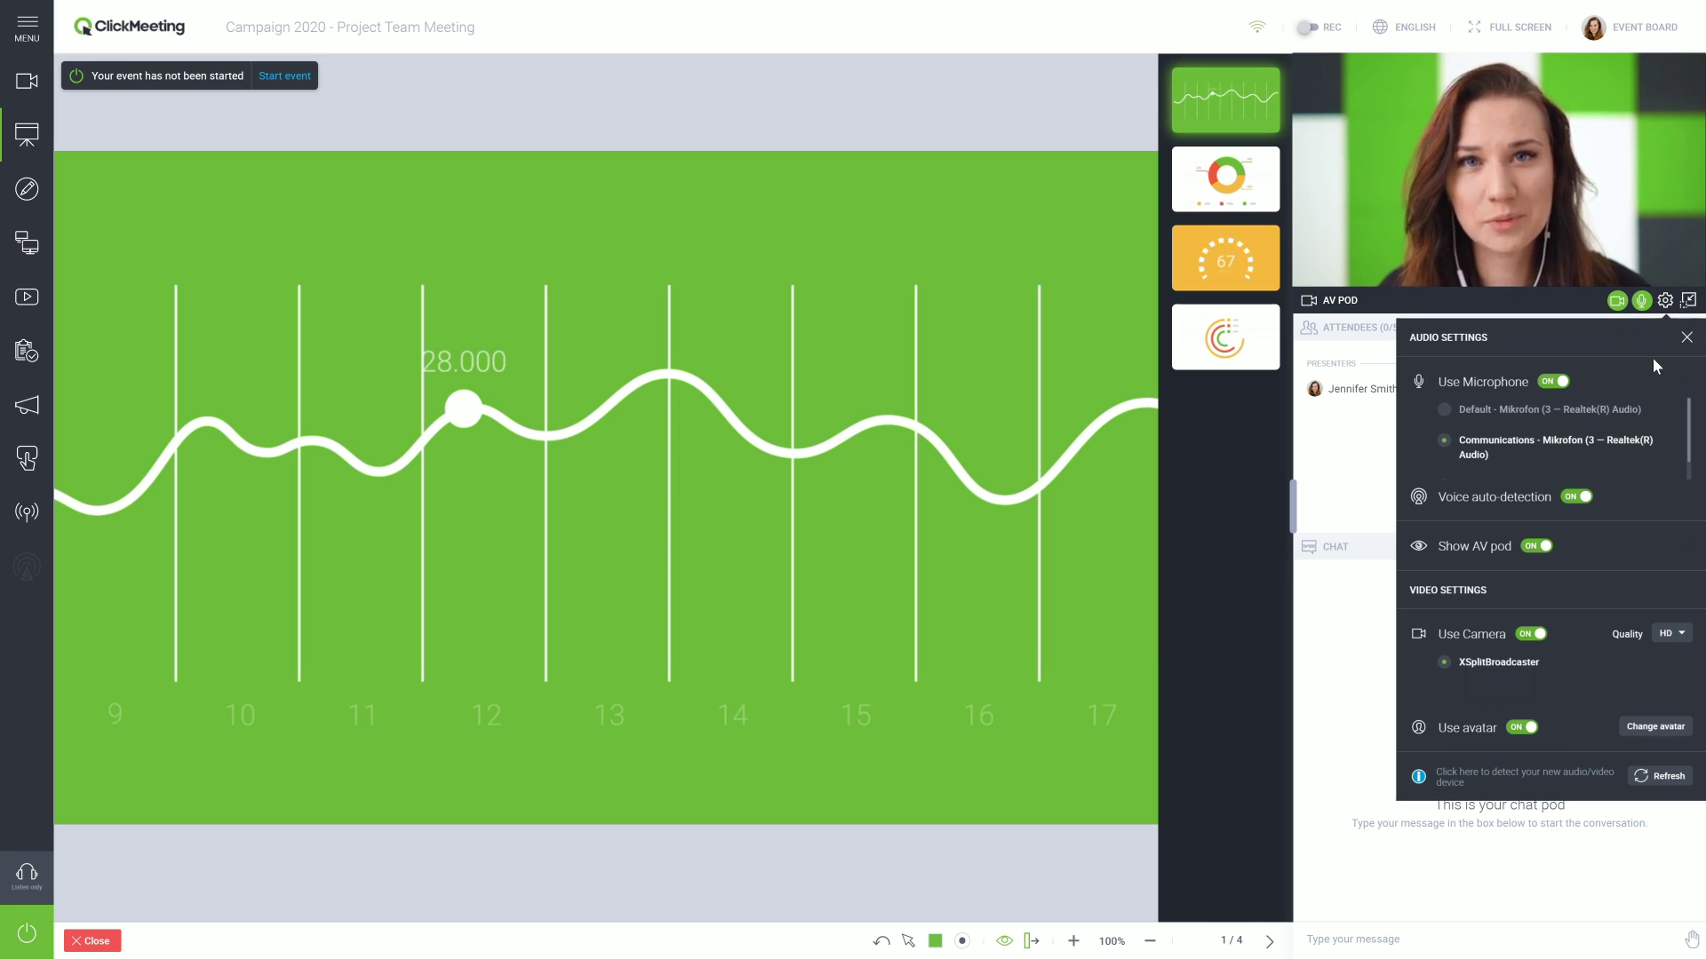
pyautogui.click(1684, 339)
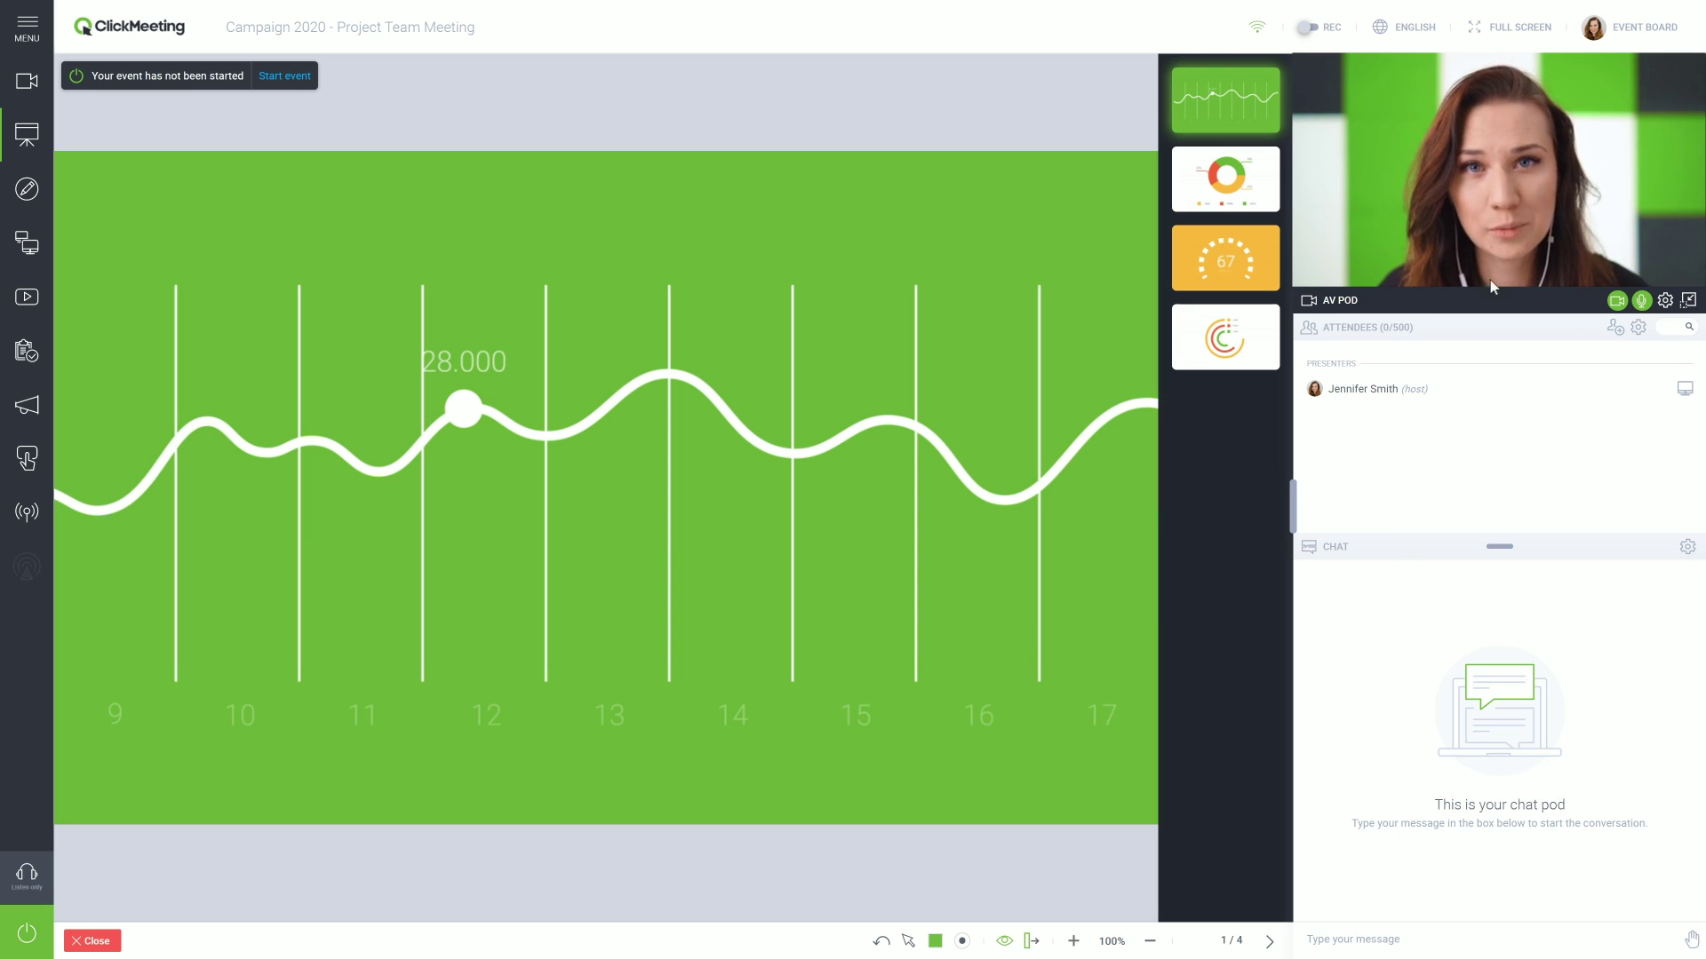
# - Record the event with the Presentation & video layout and start the event for the attendees
pyautogui.moveTo(1328, 34)
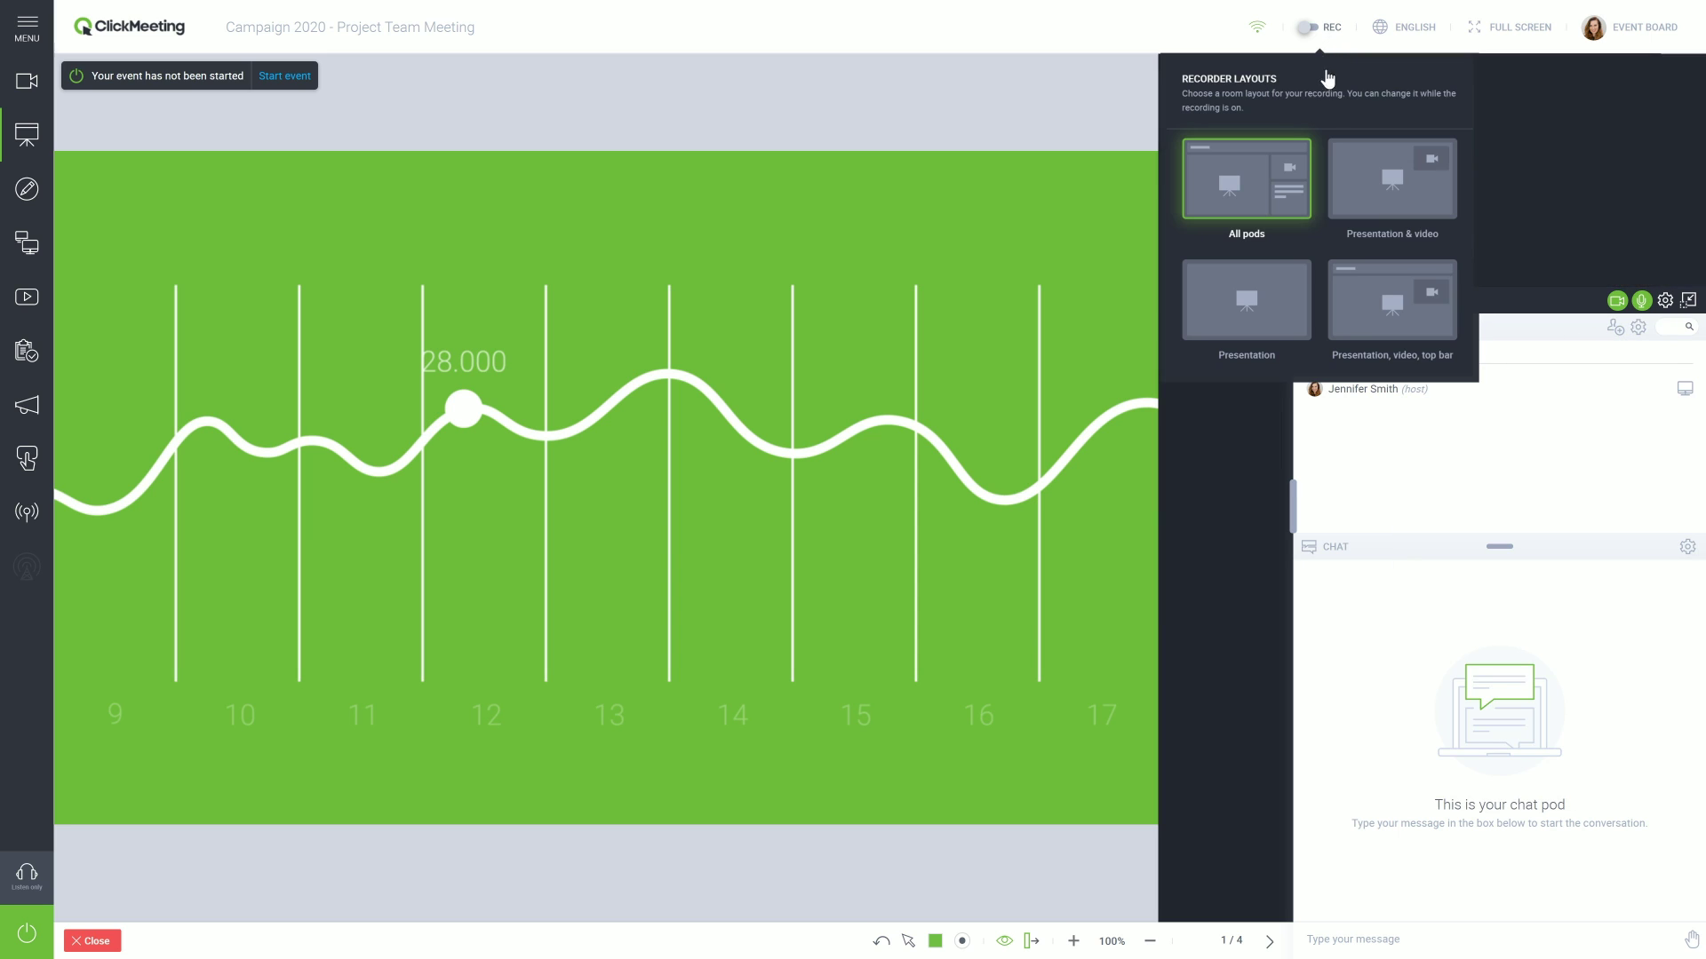
pyautogui.click(1397, 181)
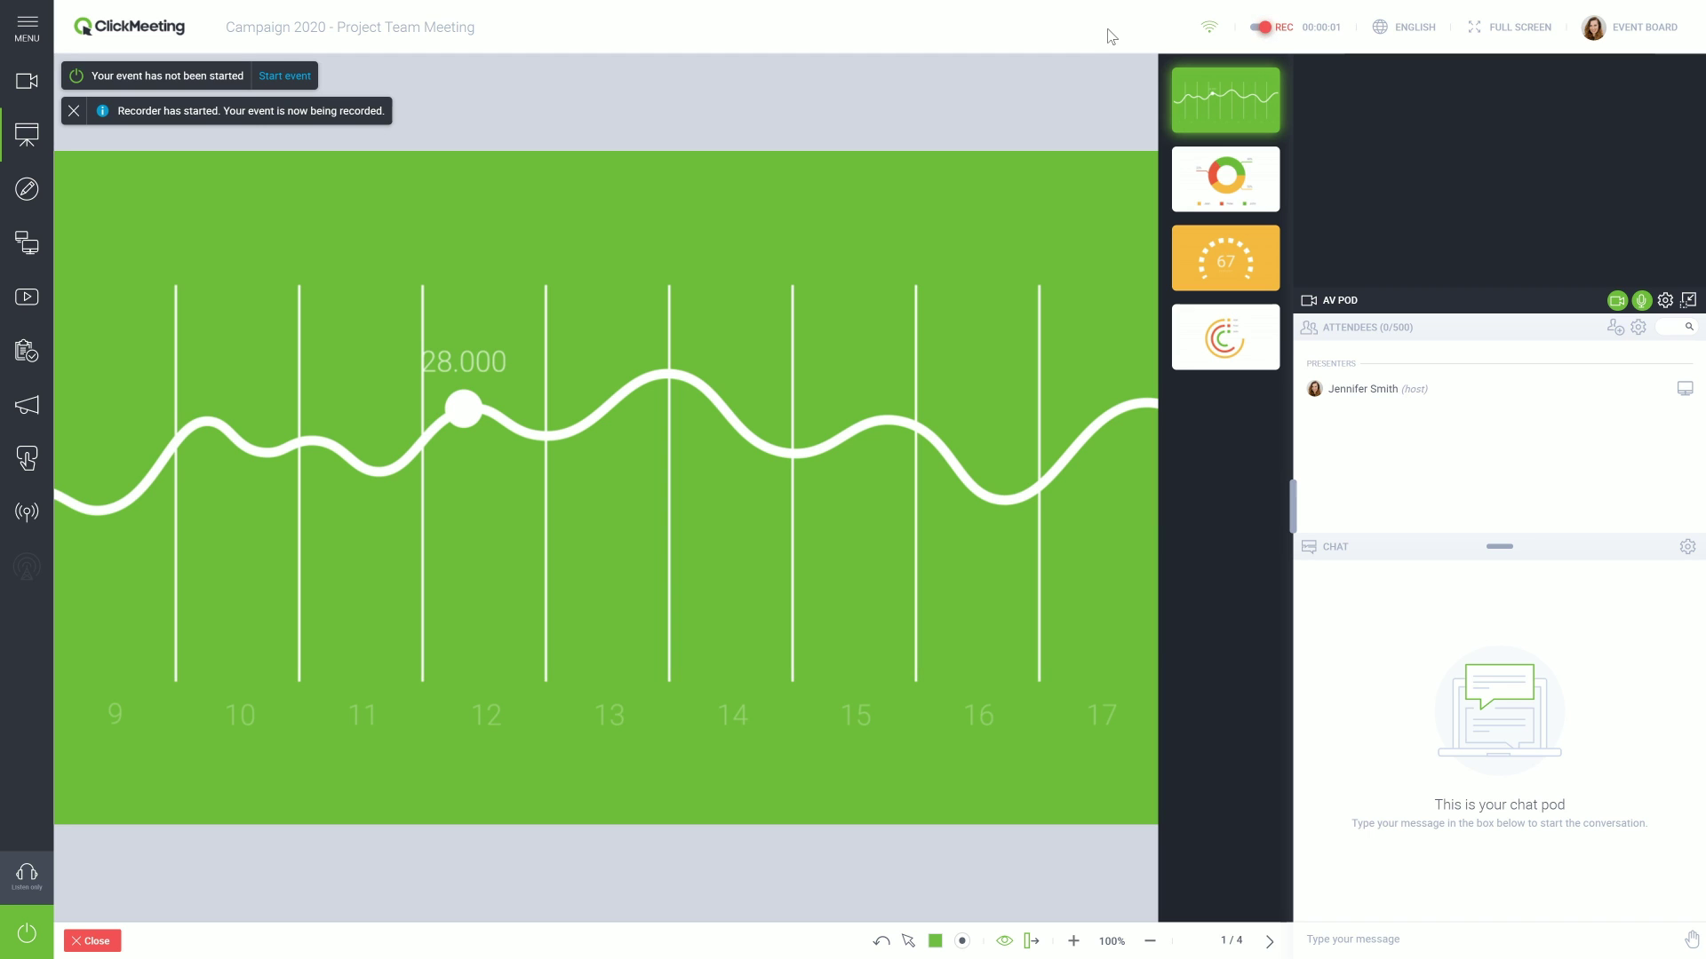
pyautogui.click(28, 929)
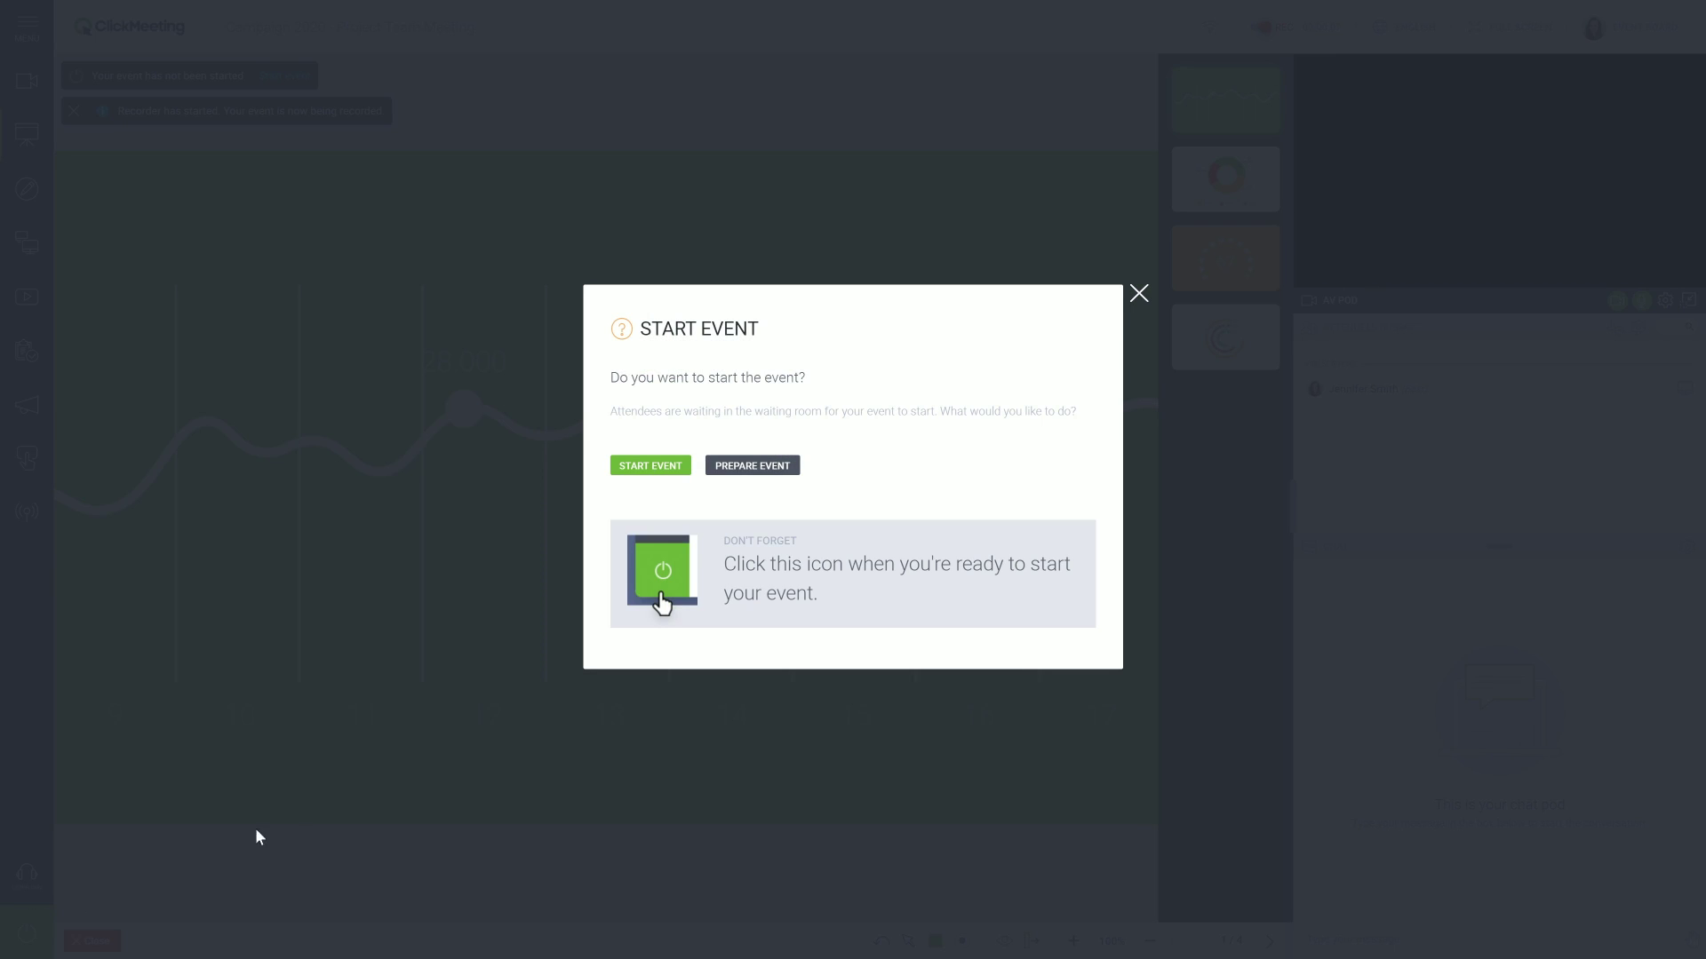
pyautogui.click(654, 468)
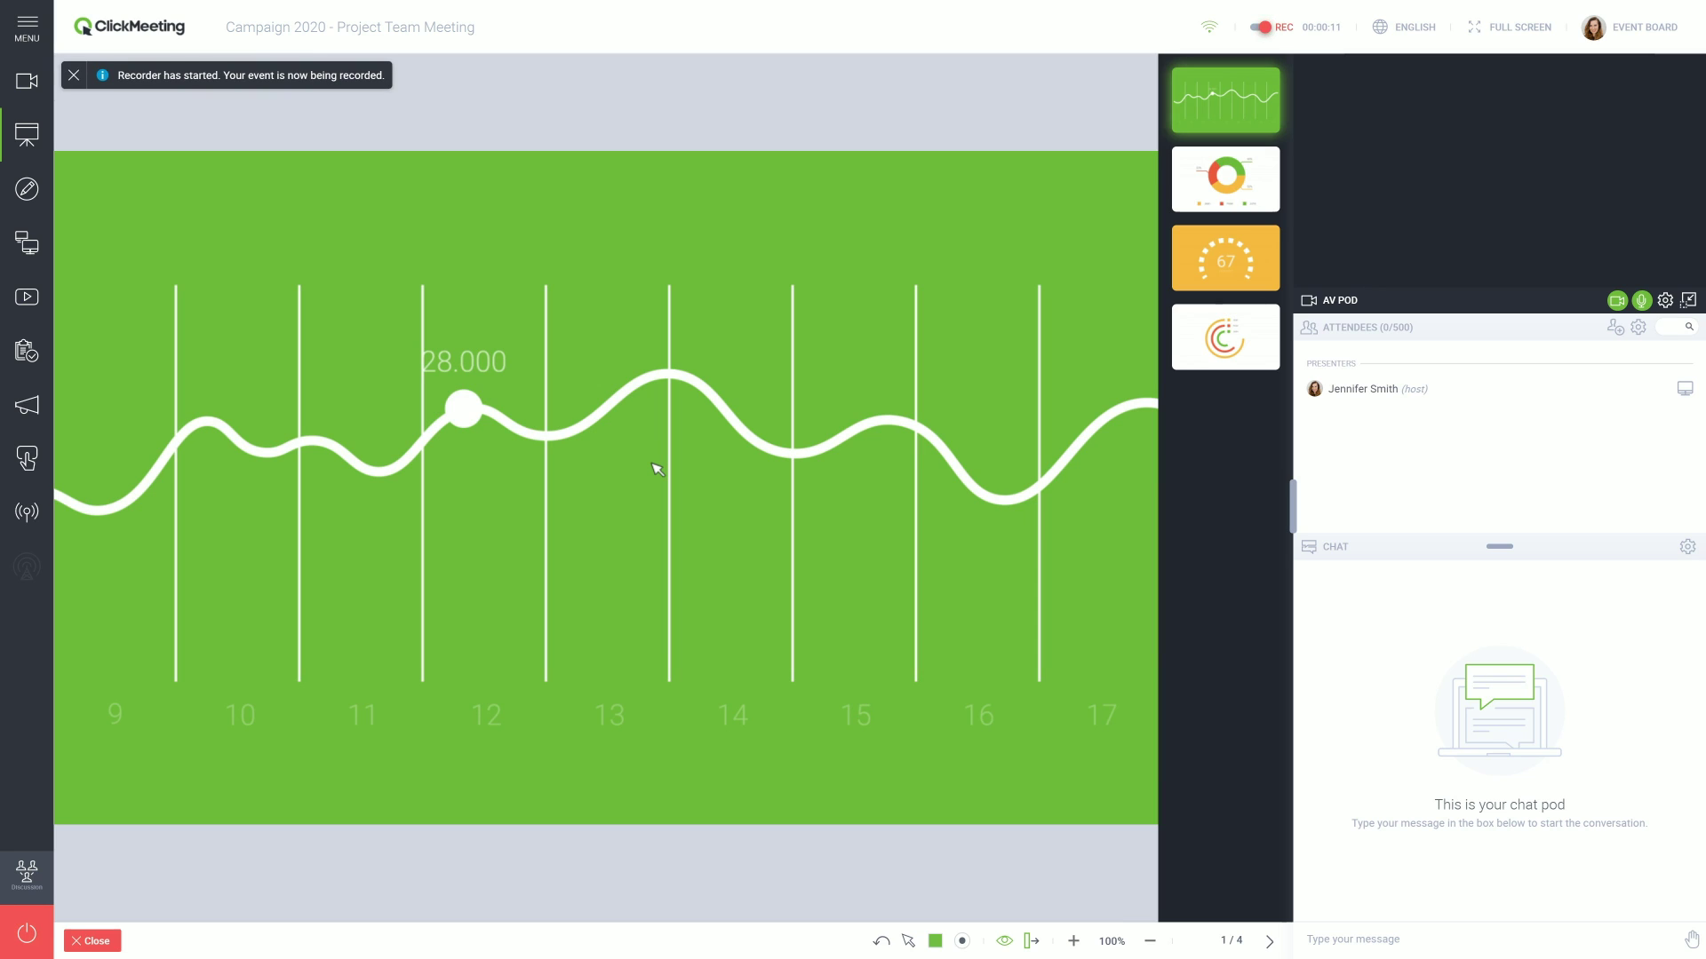
# - Switch the event type to Webinar and back to Meeting
pyautogui.click(21, 91)
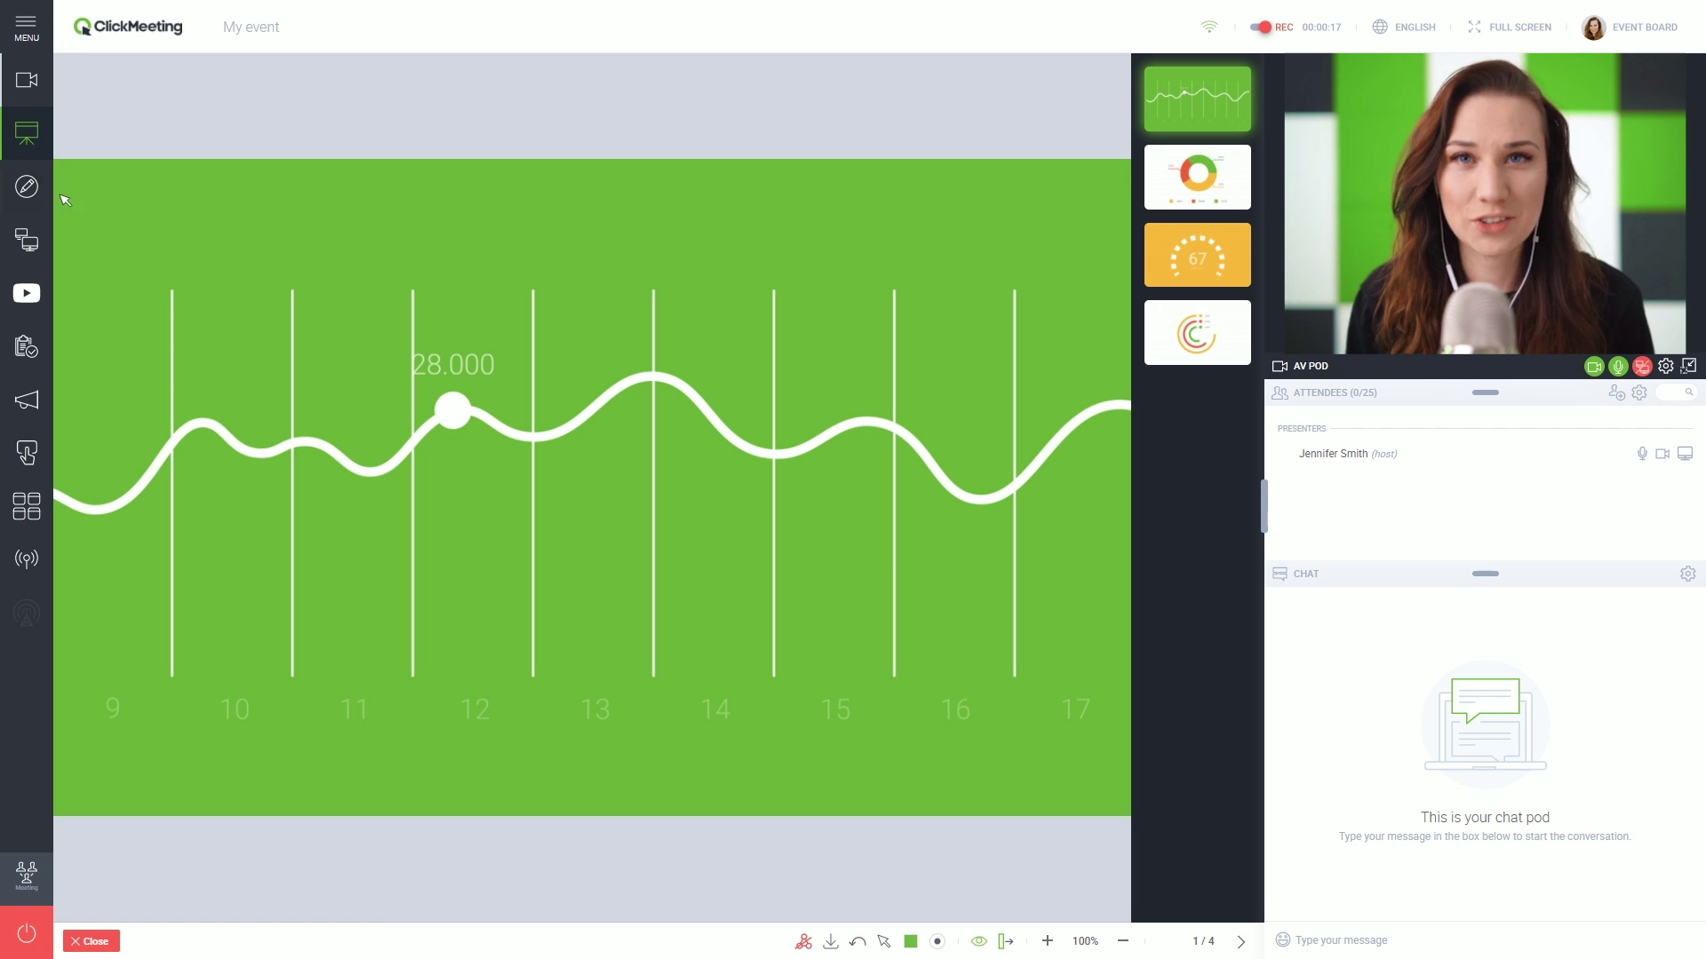
pyautogui.click(19, 882)
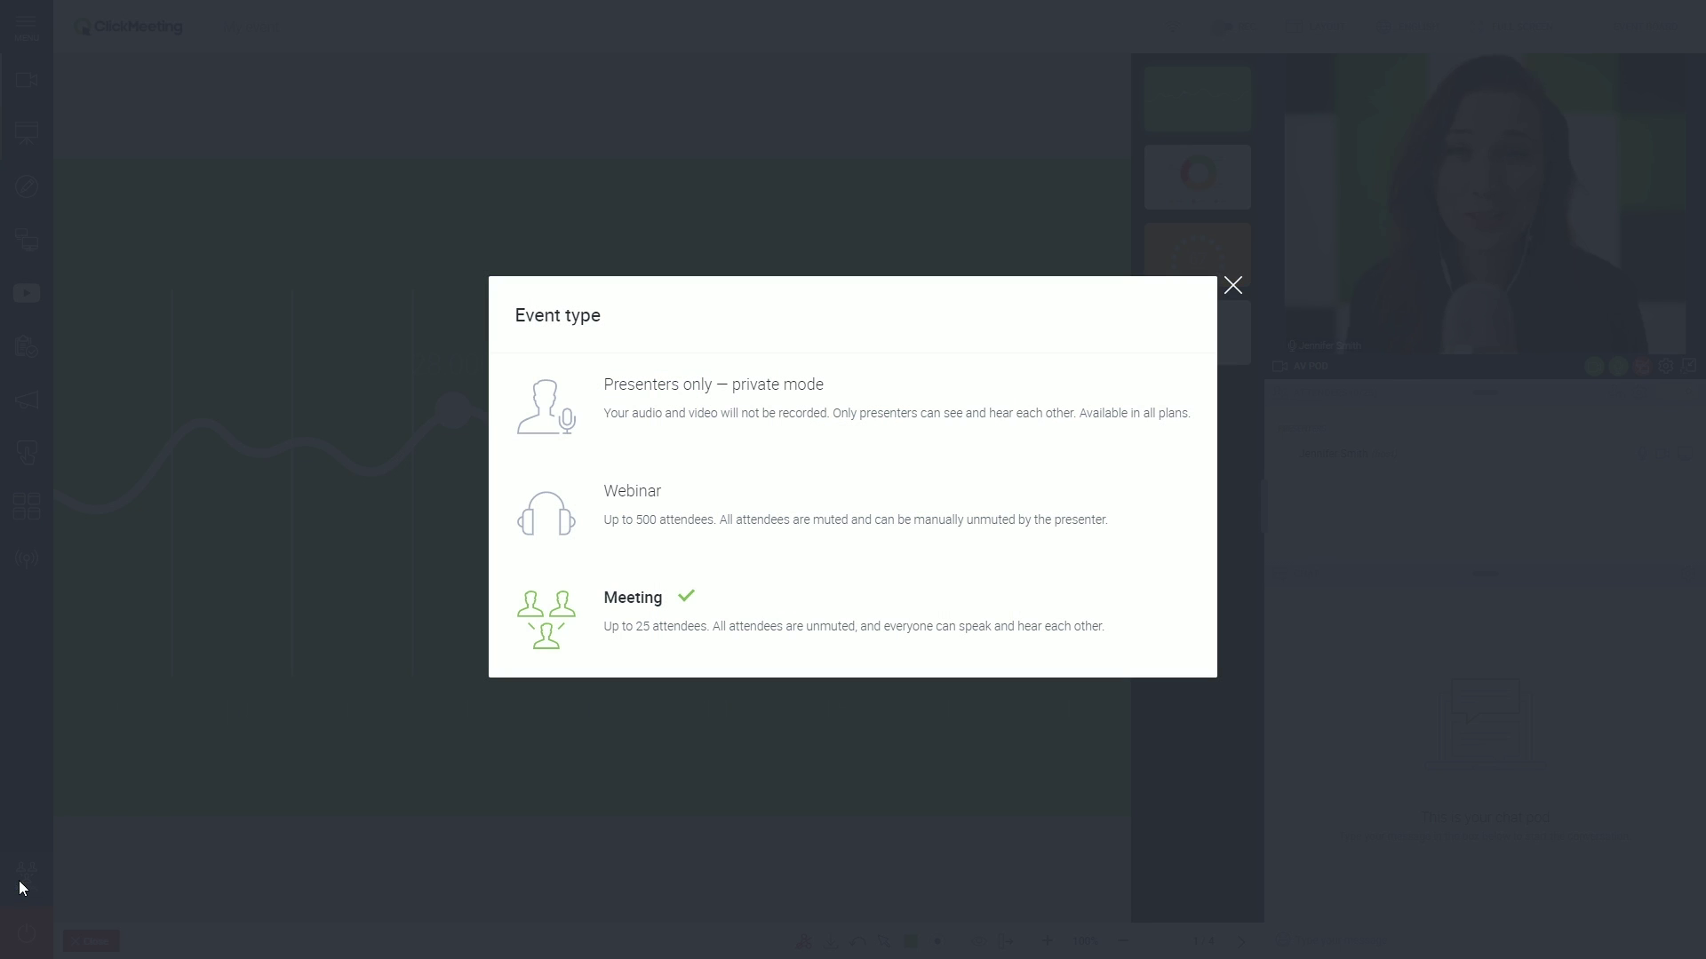
pyautogui.click(766, 533)
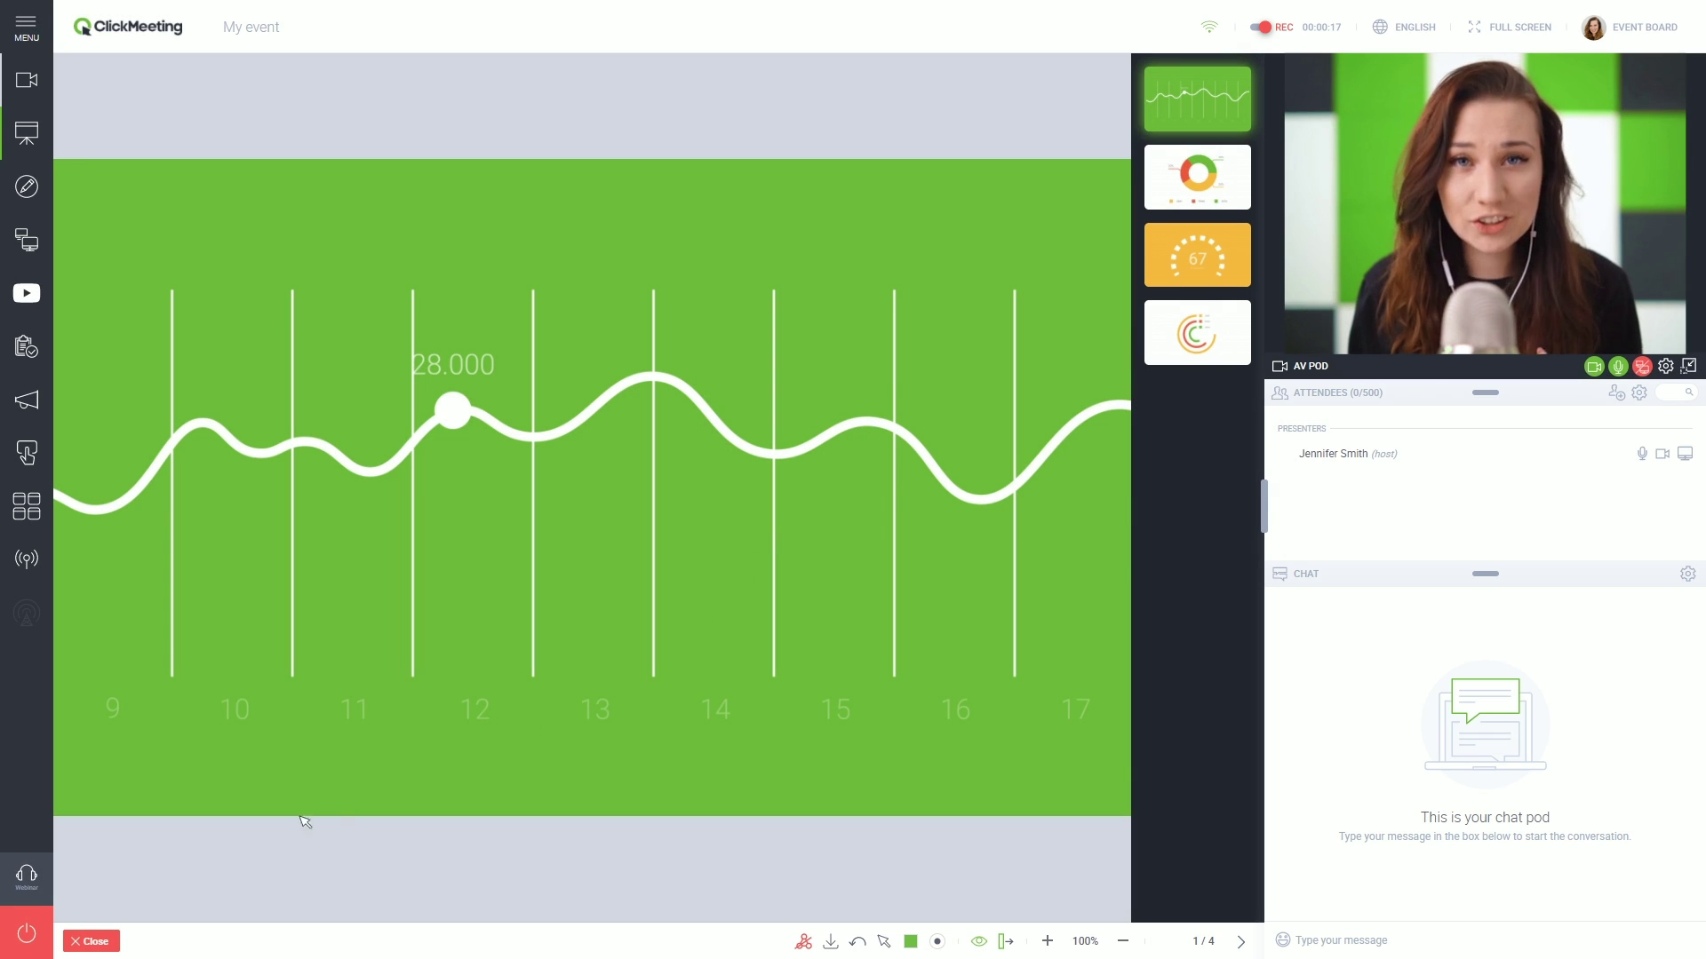
pyautogui.click(42, 874)
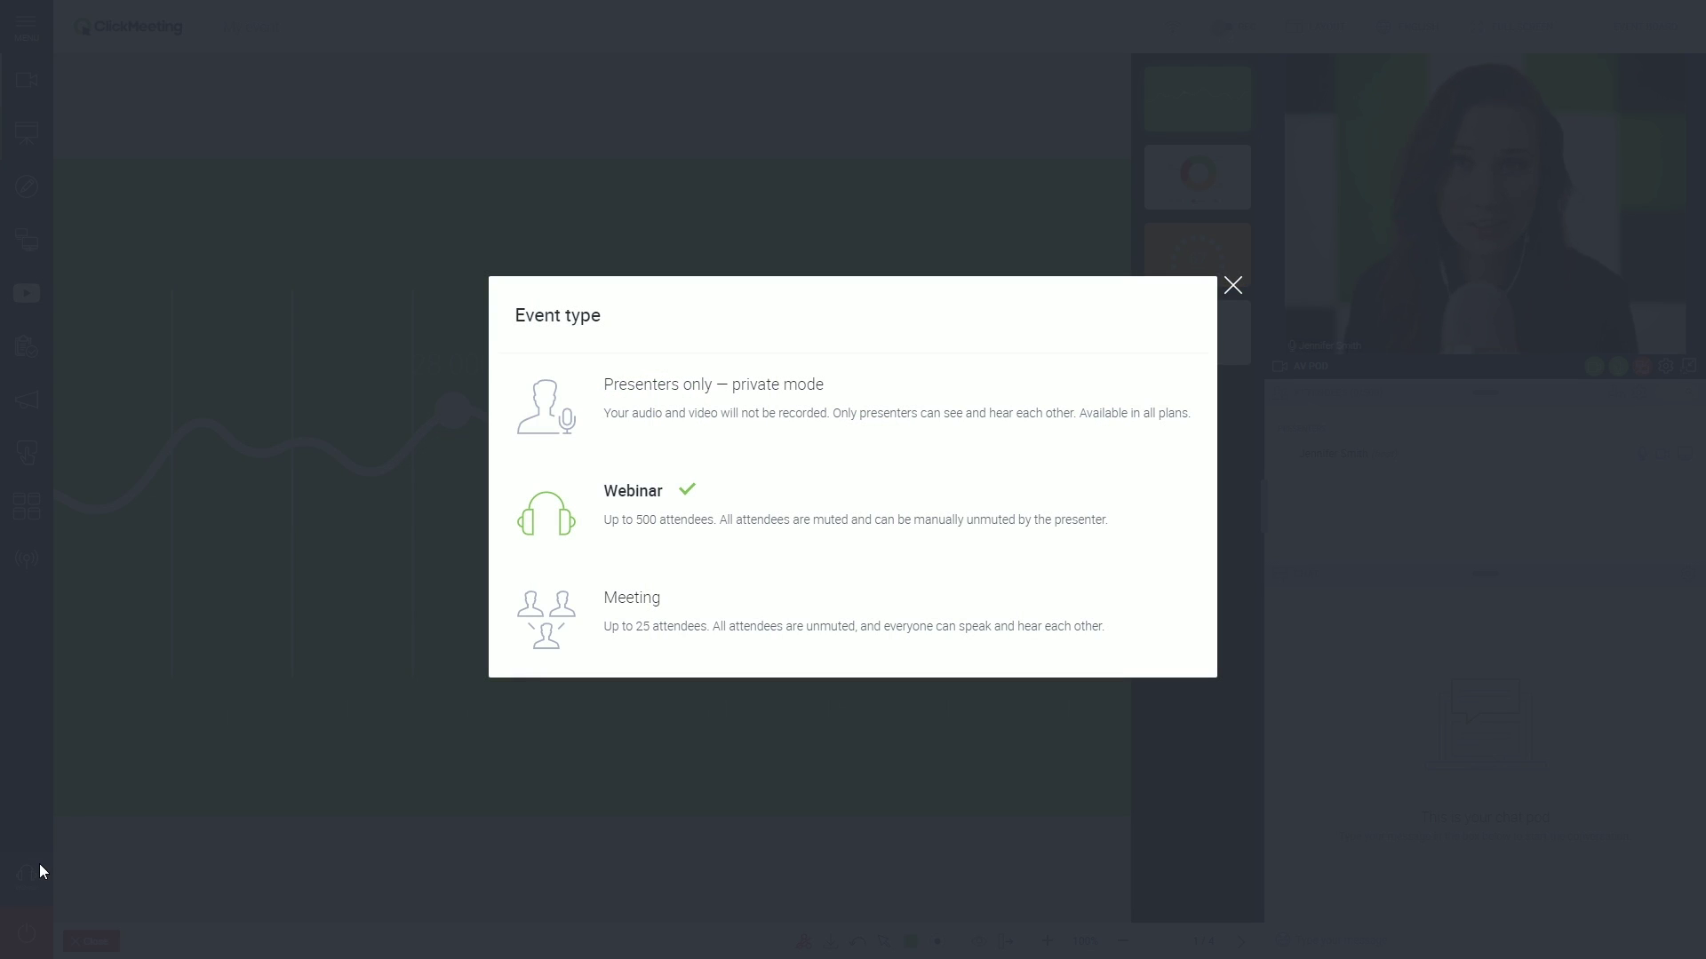
pyautogui.click(844, 621)
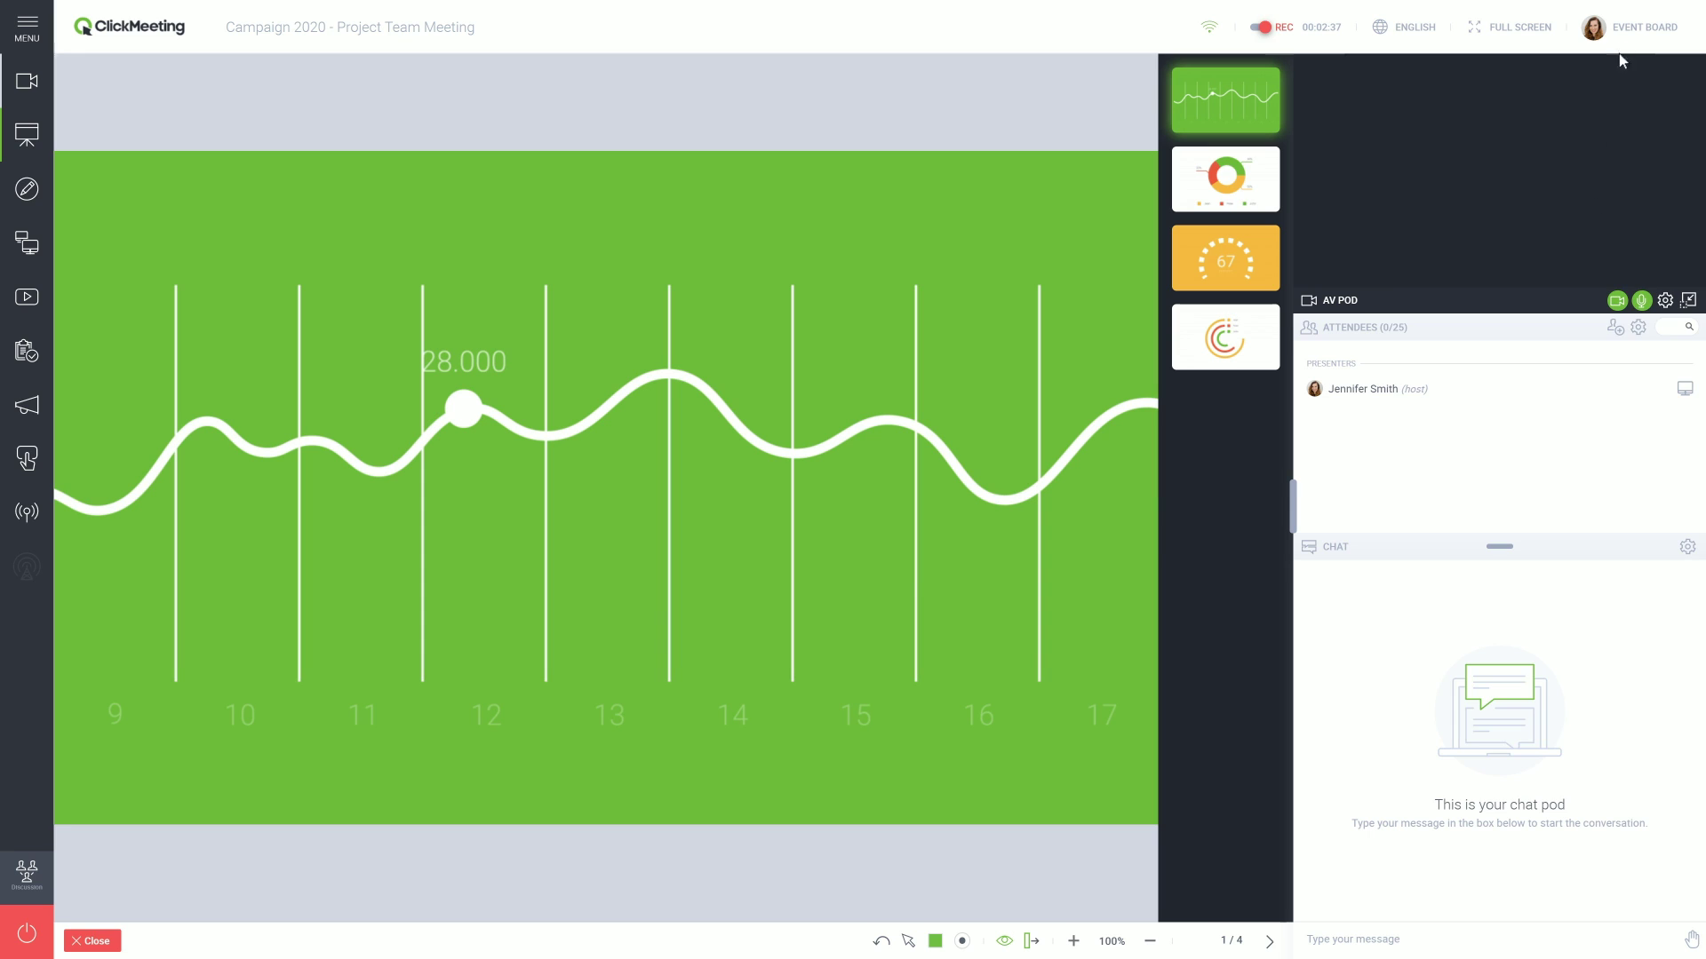
# - Review the webinar info on the event board and close it
pyautogui.click(1620, 35)
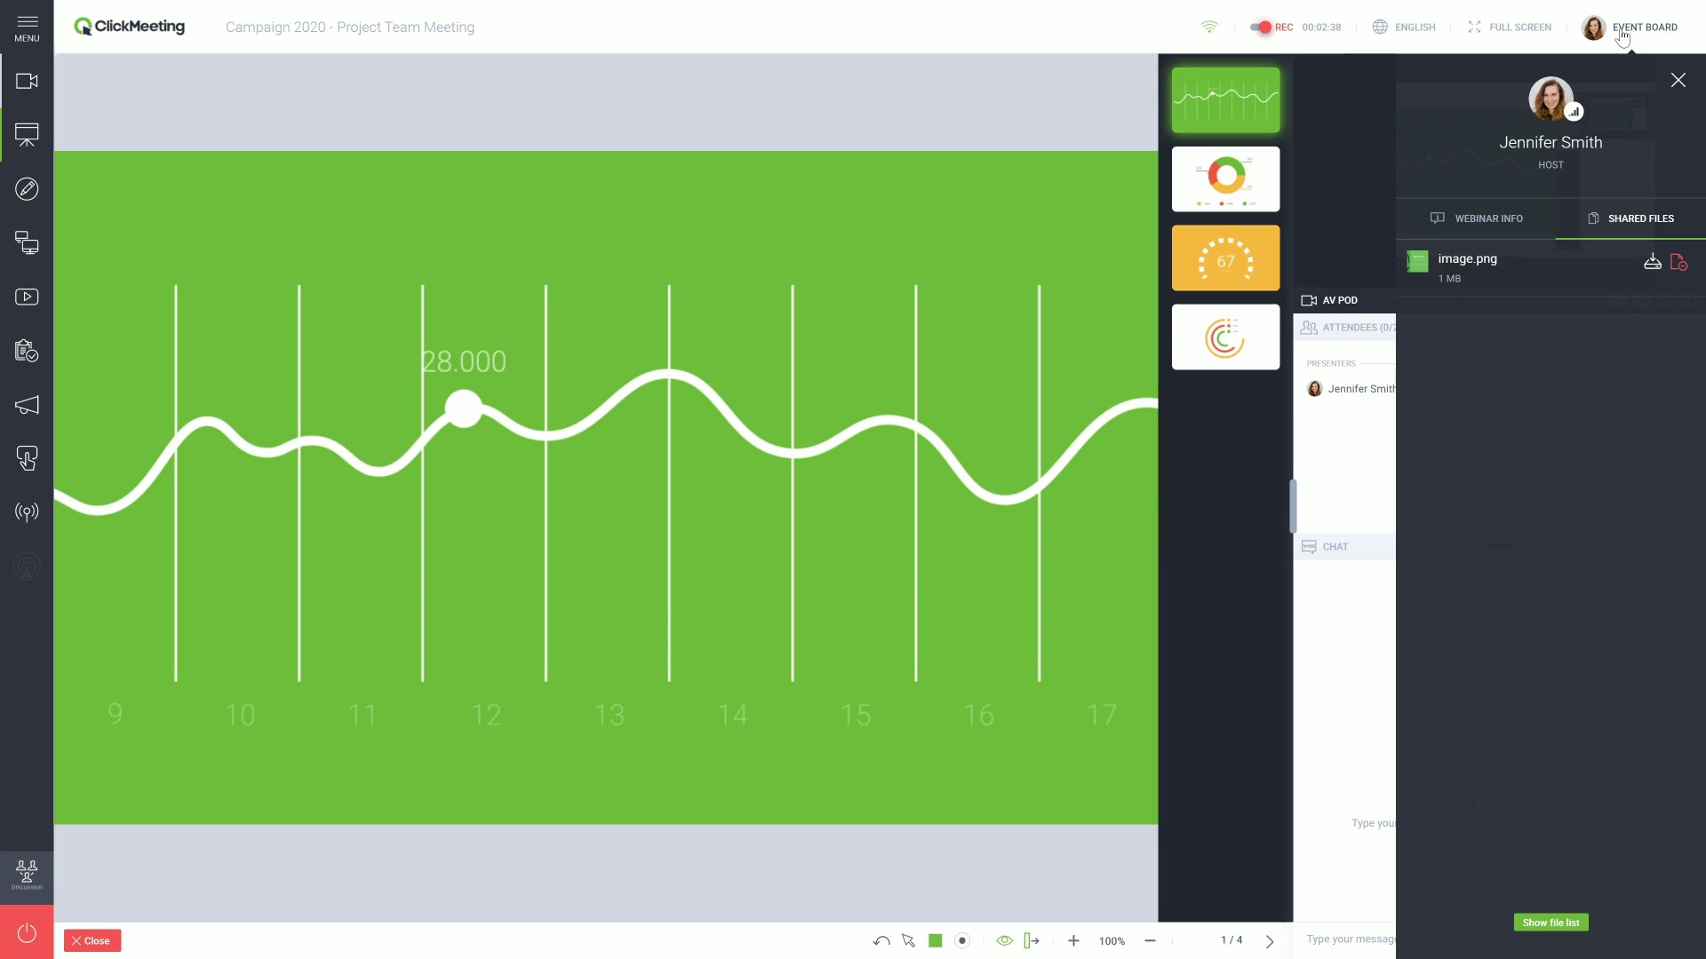
pyautogui.click(1482, 231)
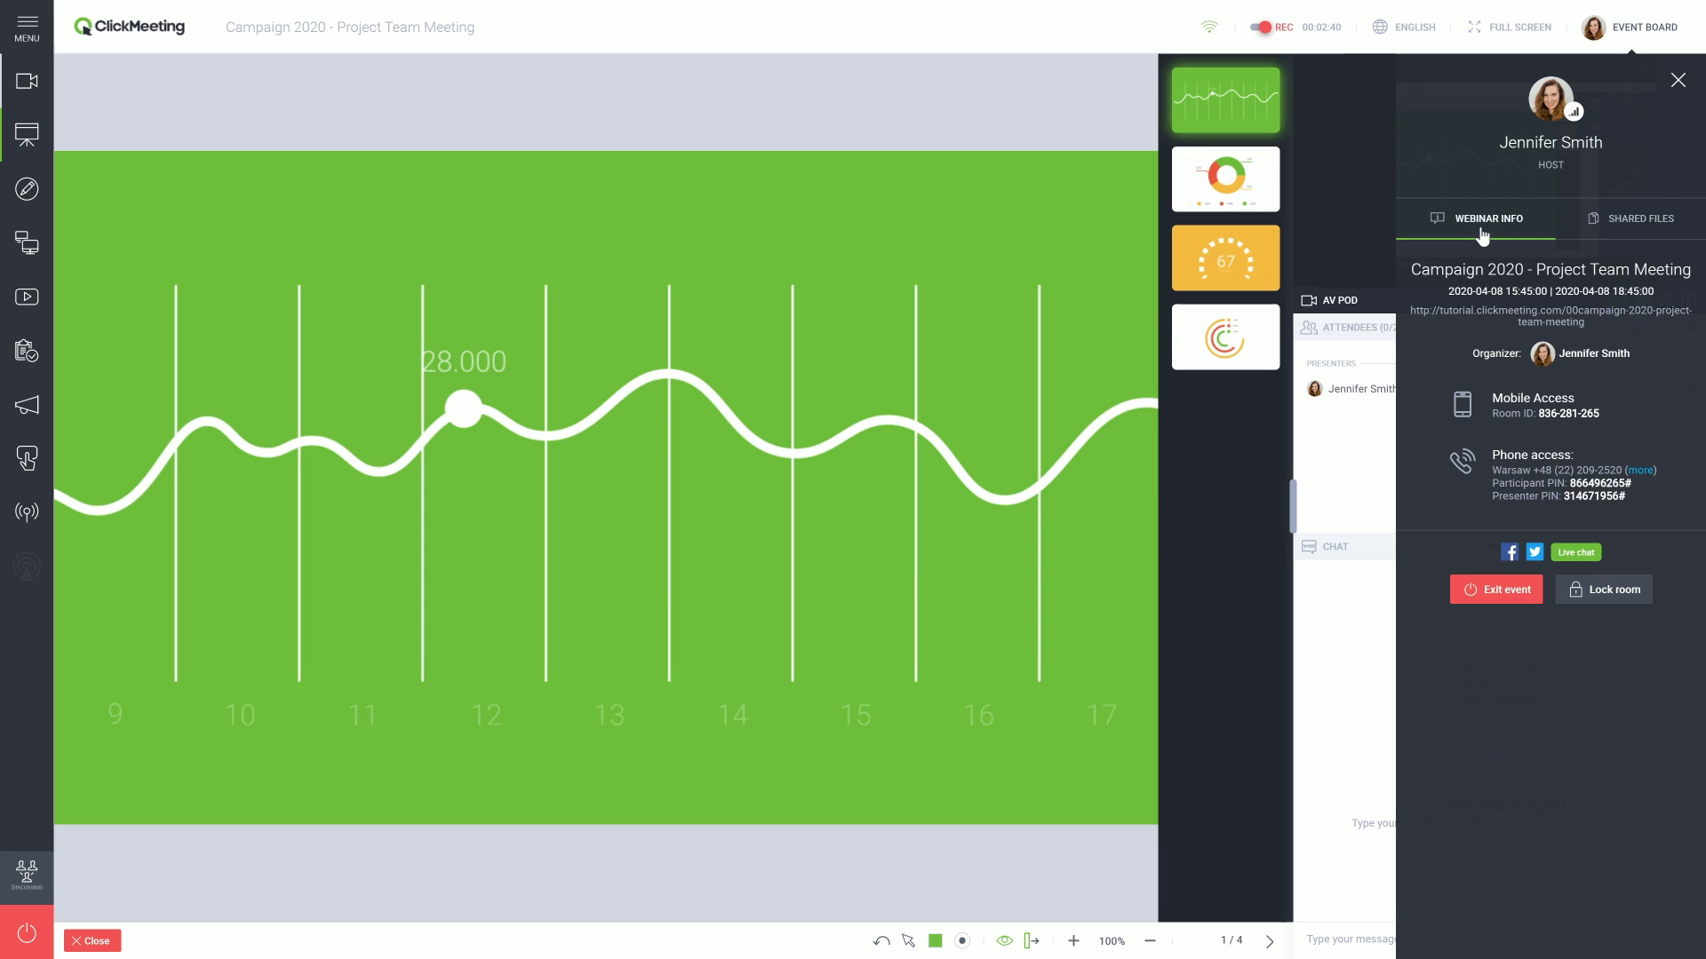
pyautogui.click(1675, 84)
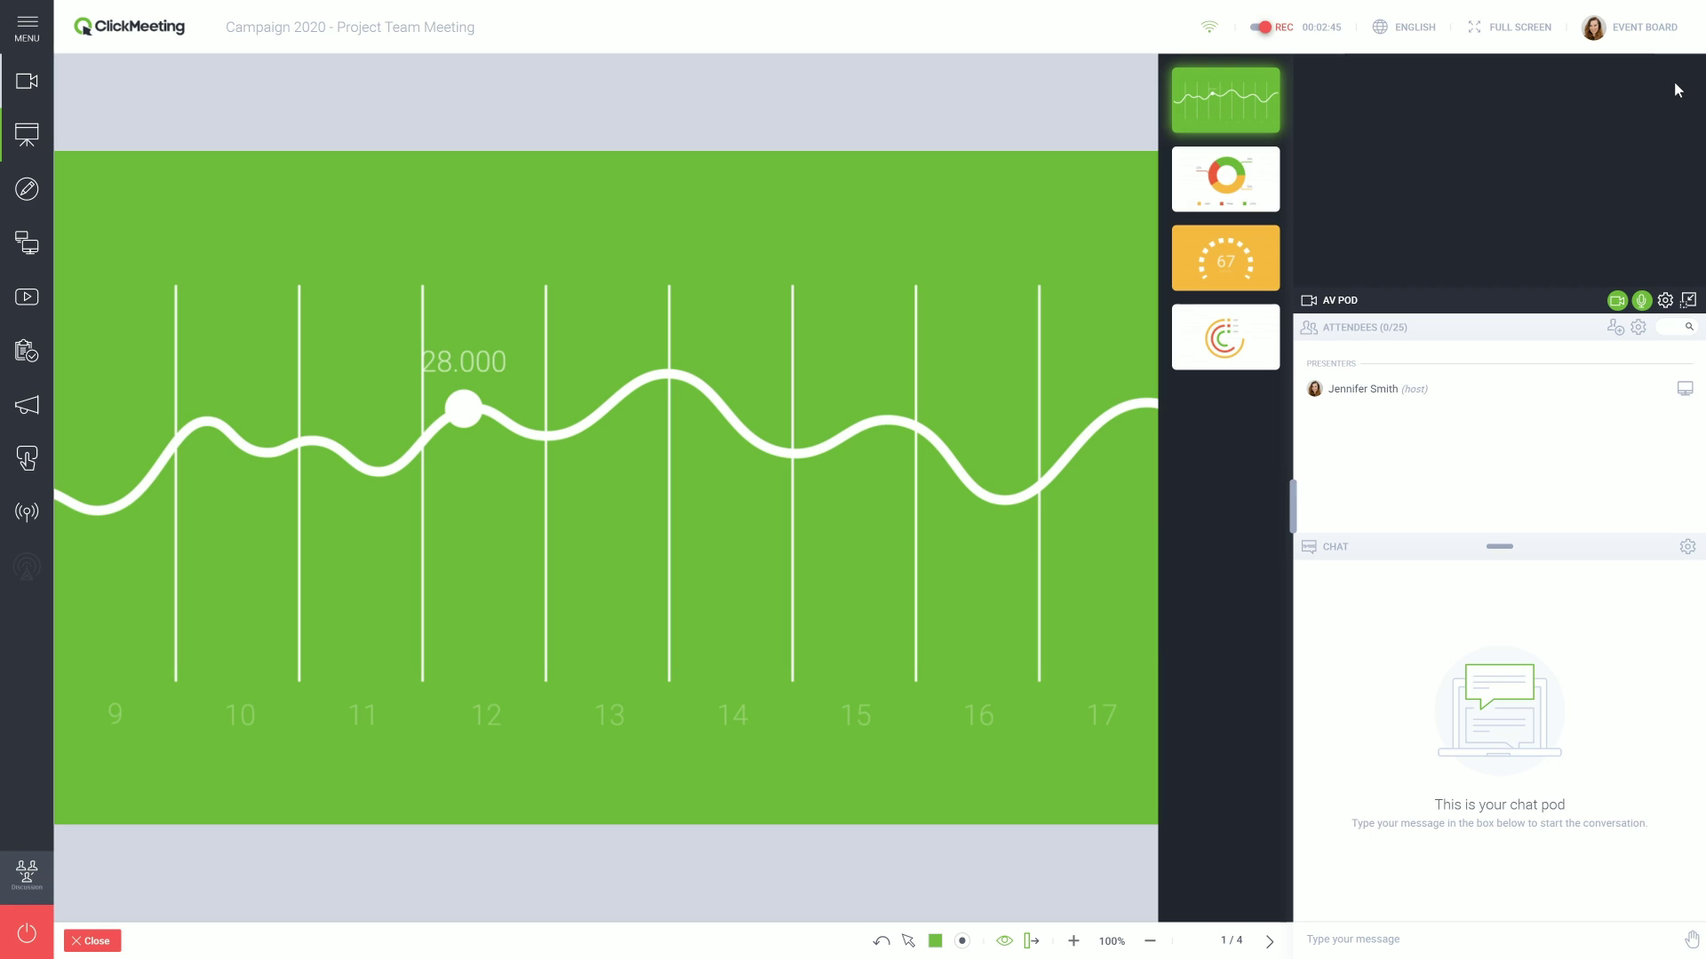
# - Mute the microphone and send the chat message "Hey!"
pyautogui.click(1640, 301)
pyautogui.write('Hey!')
pyautogui.press('Return')
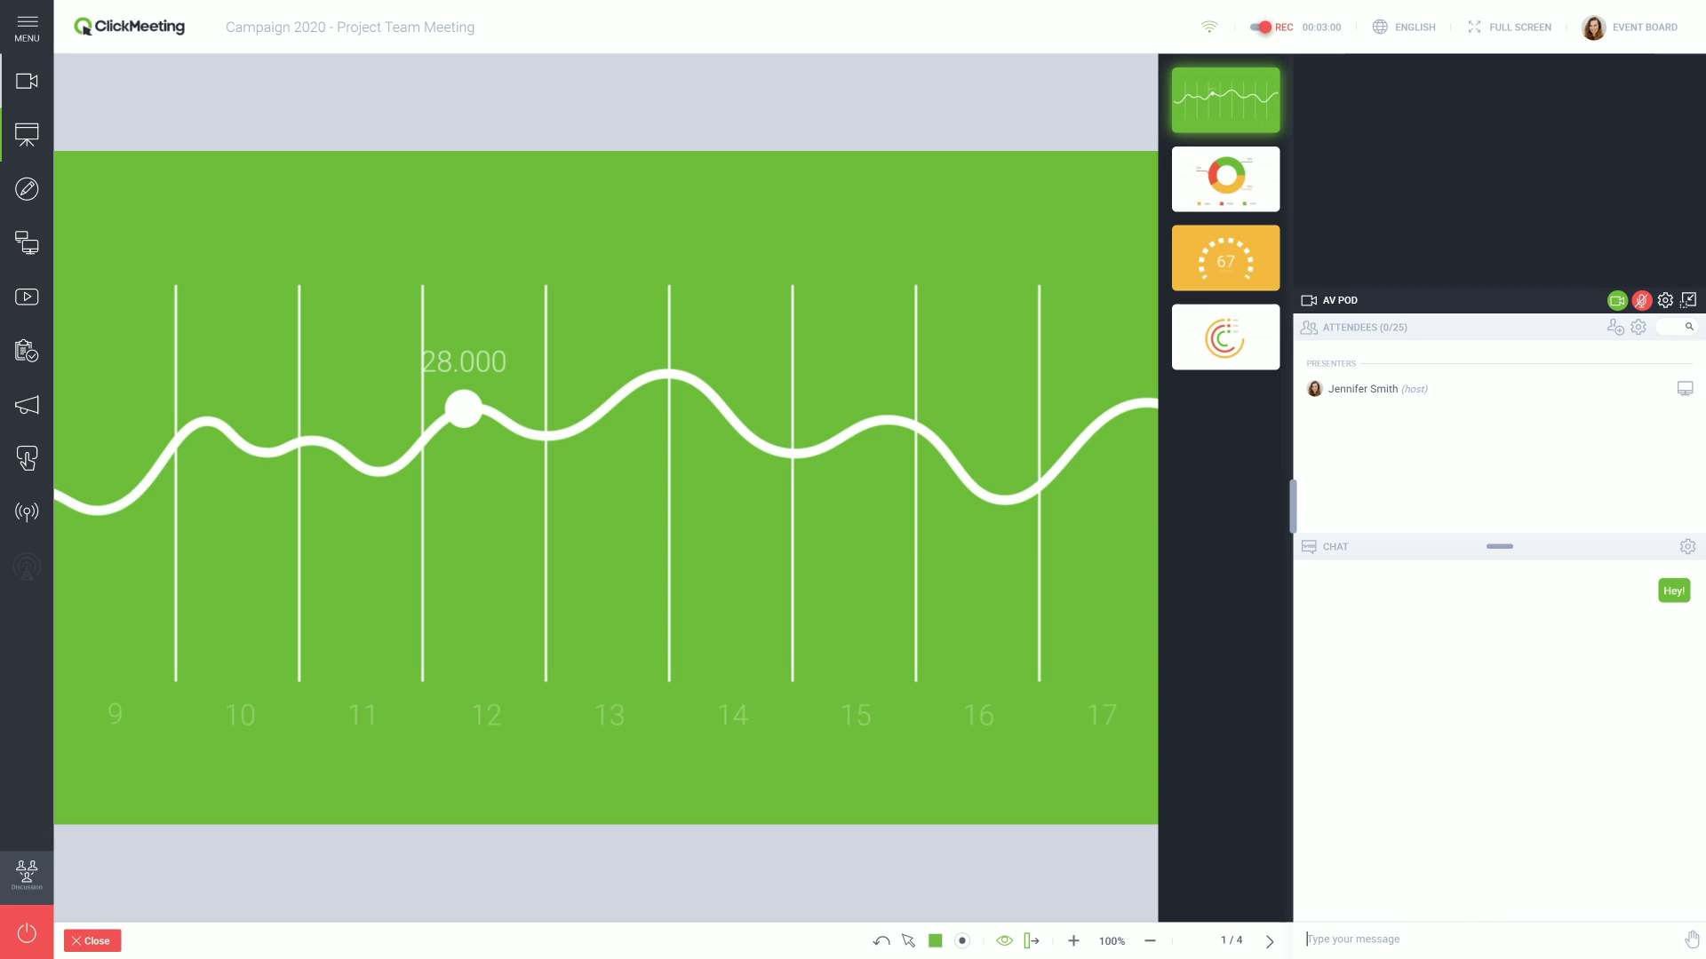
# - In the chat options, turn chat moderation on and off, and disable and re-enable the chat for attendees
pyautogui.click(1687, 548)
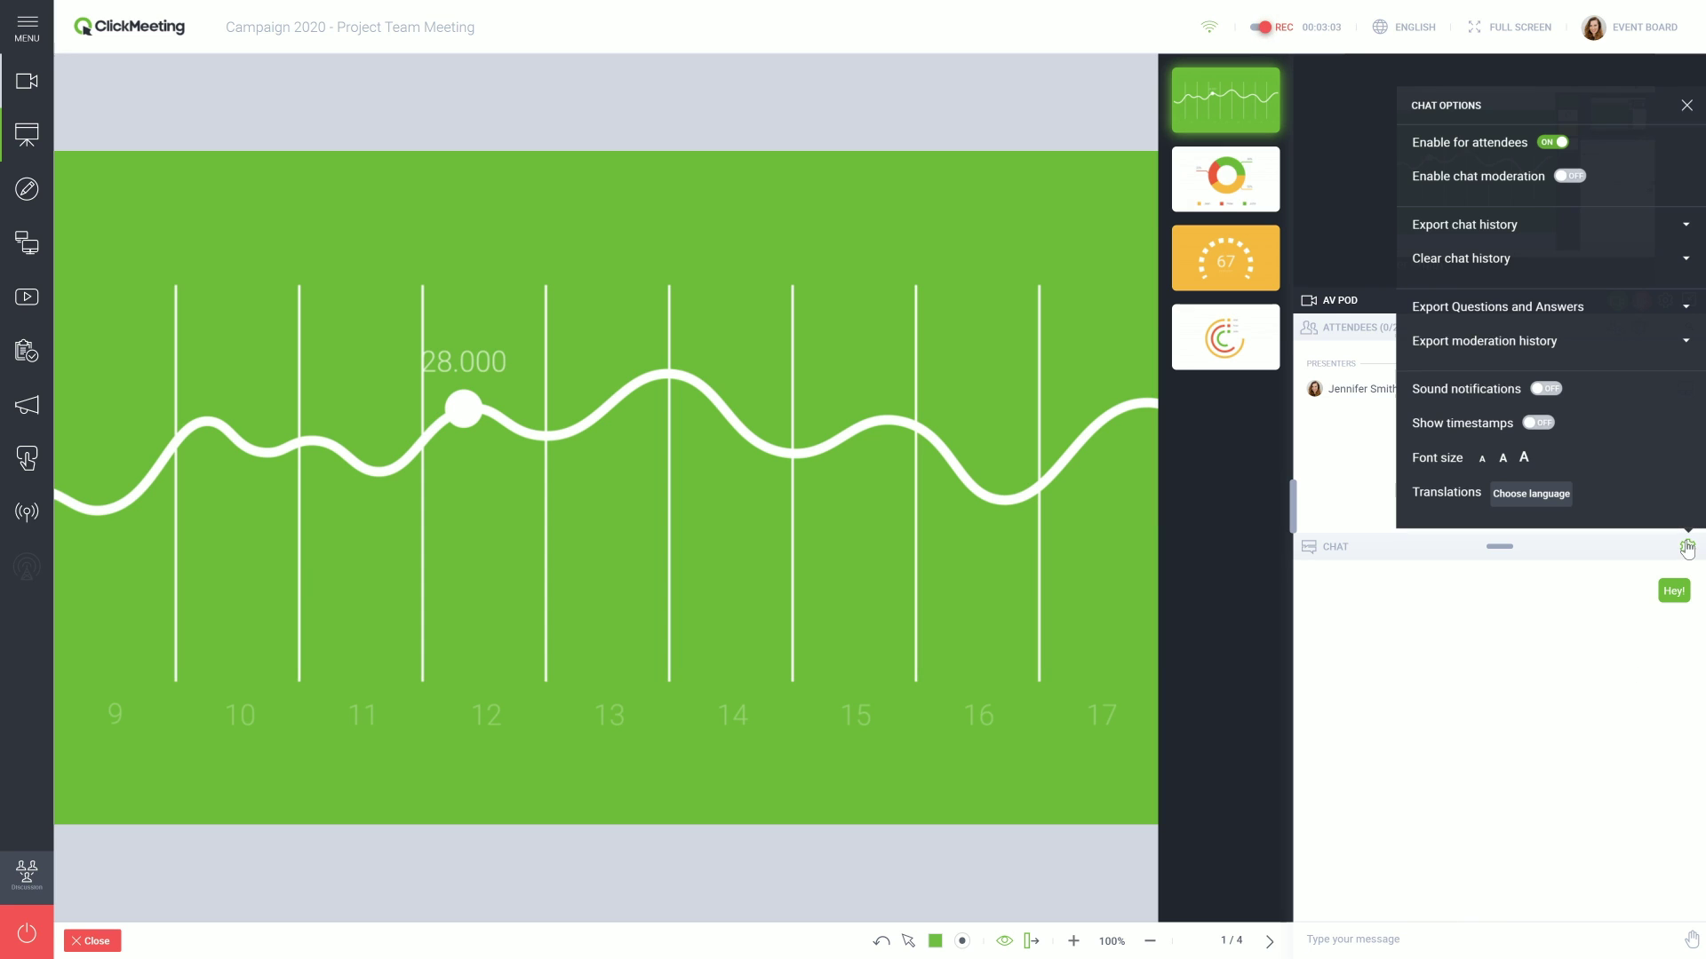
pyautogui.click(1568, 178)
pyautogui.click(1568, 177)
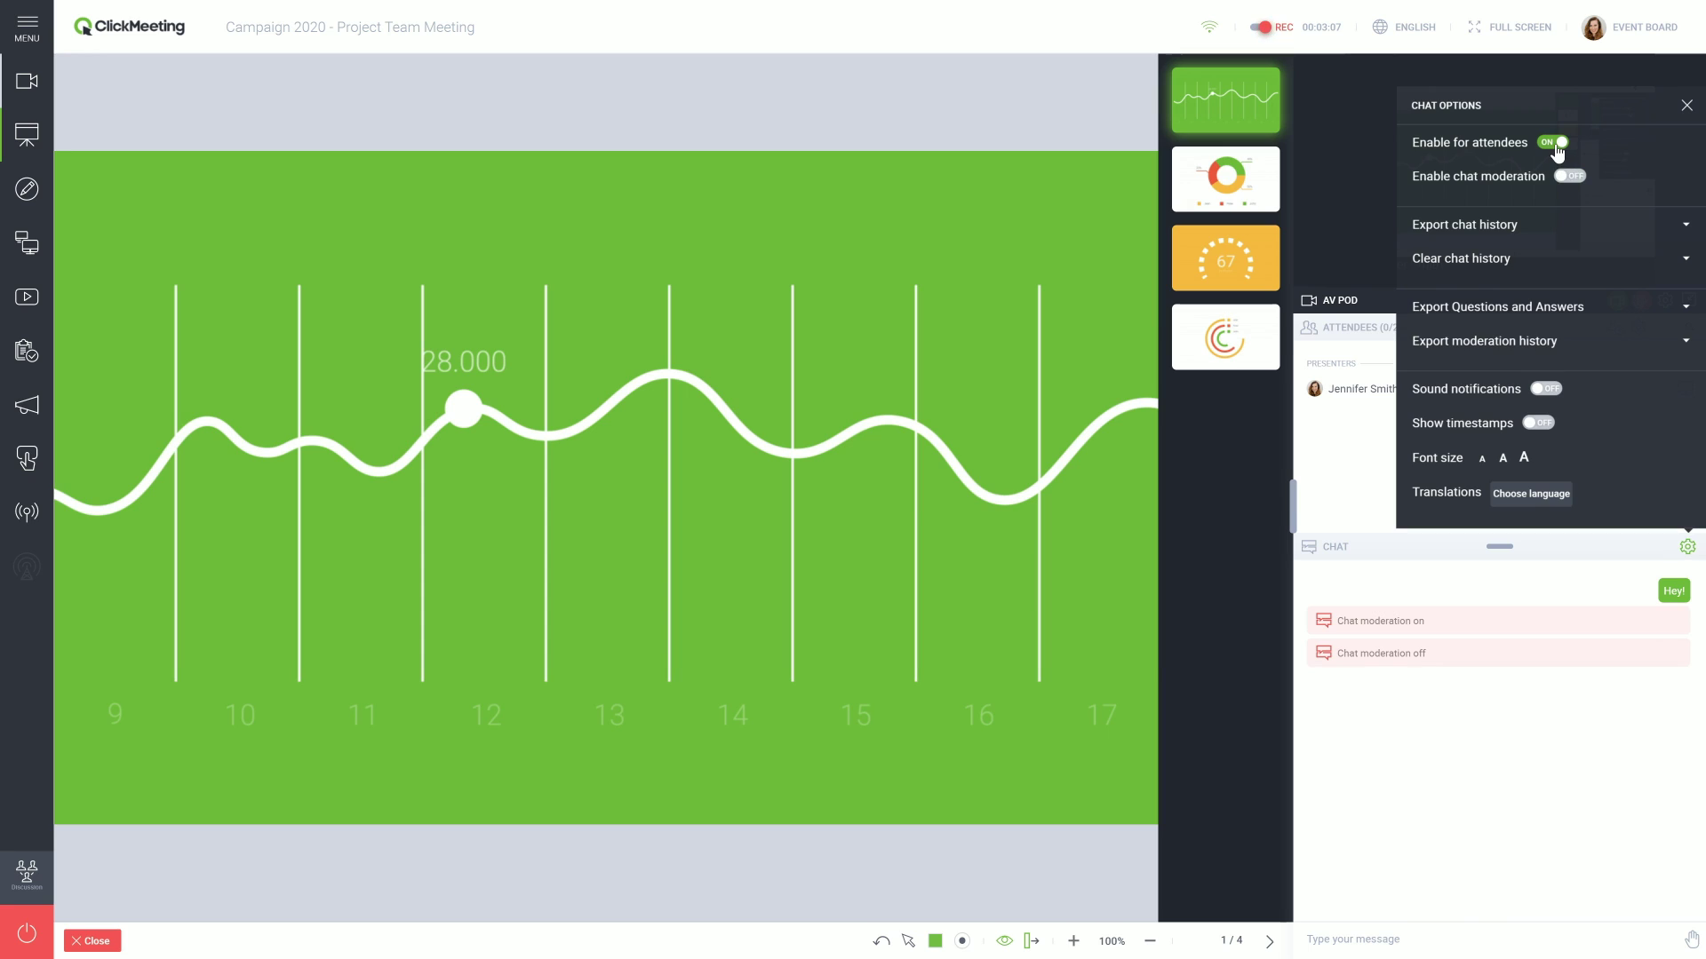
pyautogui.click(1555, 145)
pyautogui.click(1555, 147)
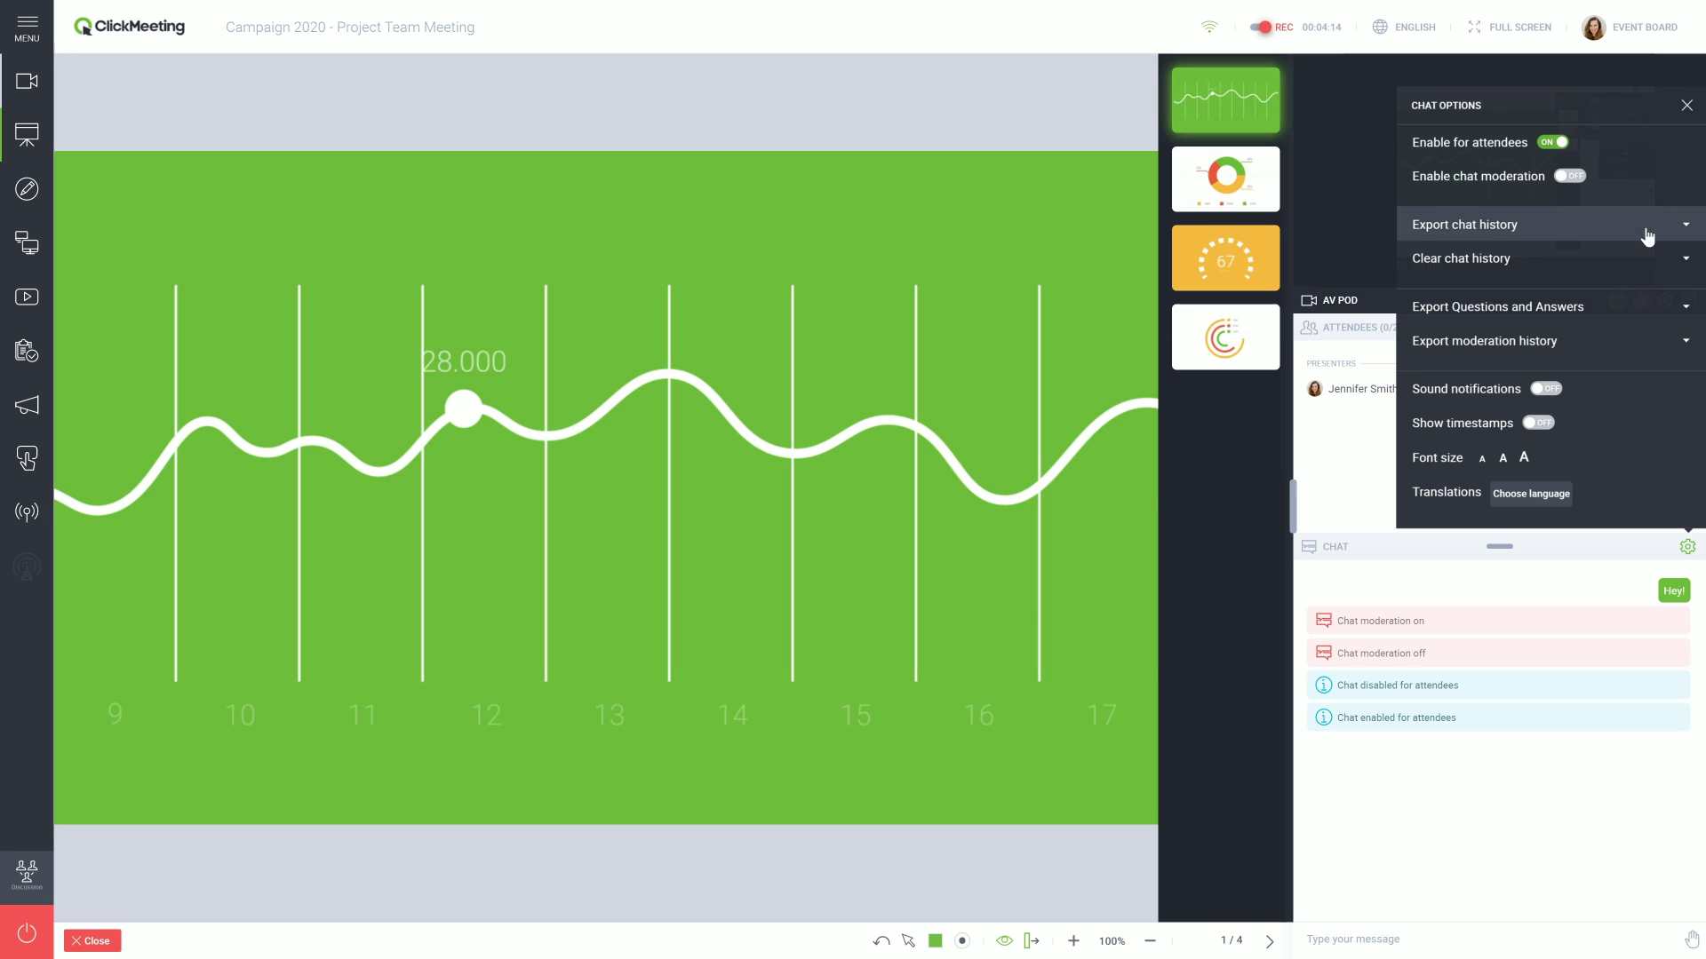
pyautogui.click(1686, 106)
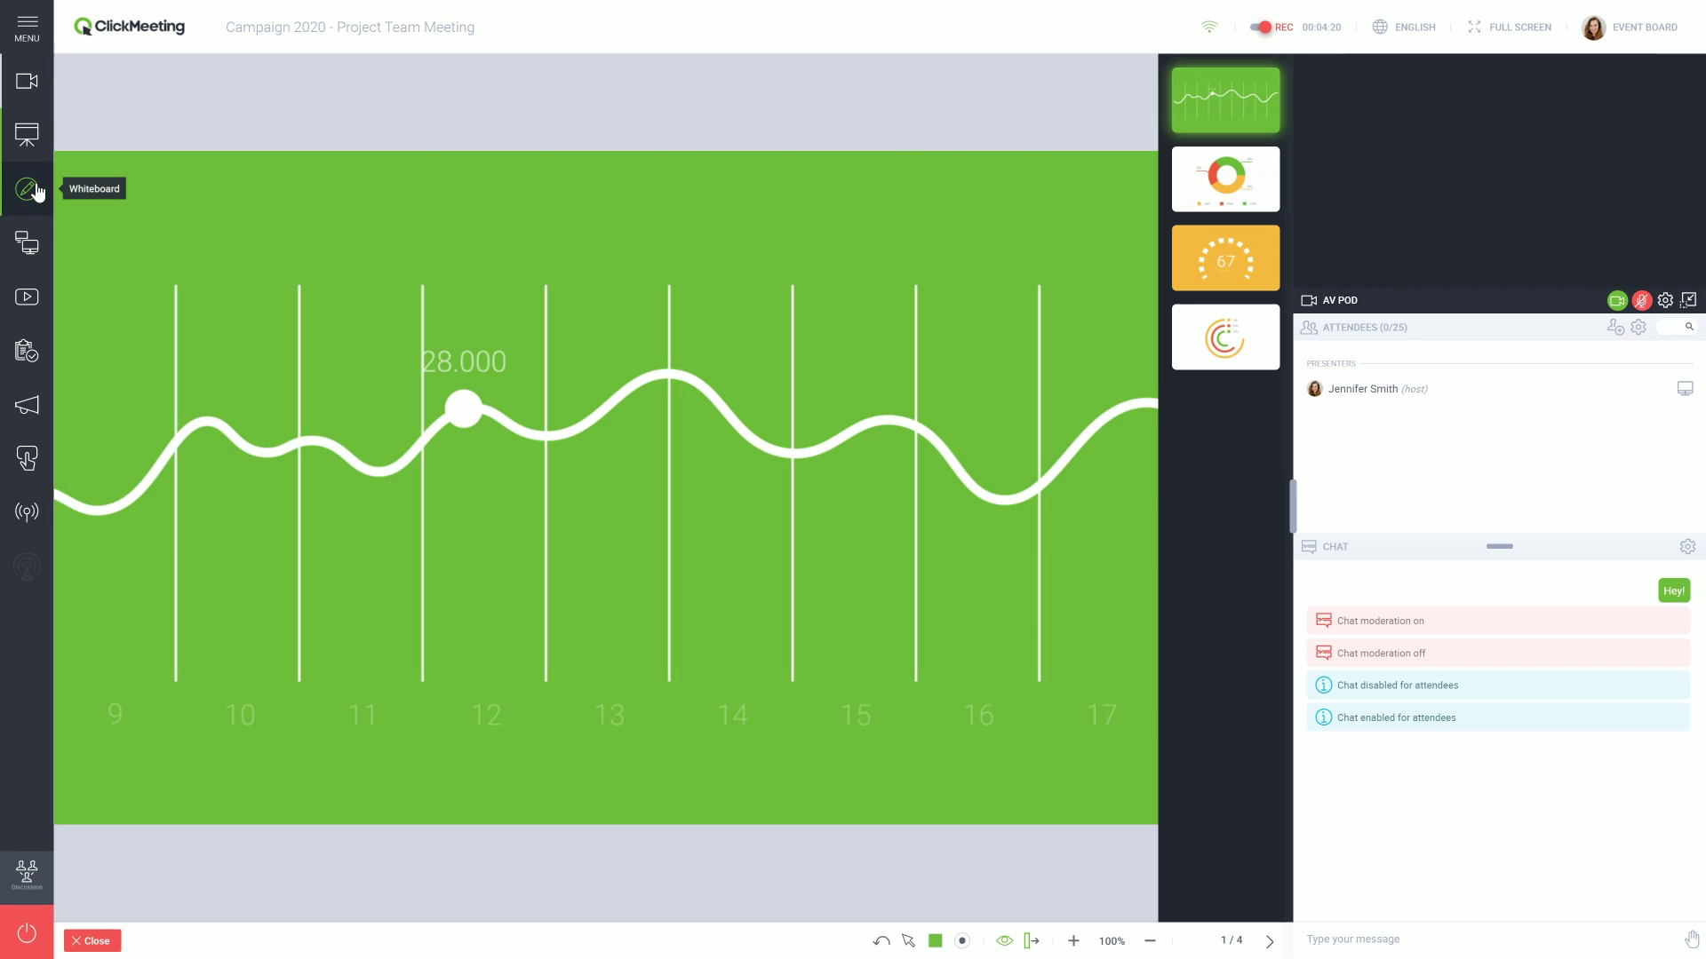
# - Draw a rising freehand line chart with two arrow-tipped axes on the whiteboard, and view the available drawing tools
pyautogui.click(26, 188)
pyautogui.moveTo(221, 197)
pyautogui.mouseDown()
pyautogui.moveTo(221, 617)
pyautogui.moveTo(150, 637)
pyautogui.mouseUp()
pyautogui.moveTo(643, 633); pyautogui.dragTo(915, 640)
pyautogui.moveTo(867, 587)
pyautogui.mouseDown()
pyautogui.moveTo(956, 621)
pyautogui.moveTo(835, 684)
pyautogui.mouseUp()
pyautogui.moveTo(175, 212)
pyautogui.mouseDown()
pyautogui.moveTo(236, 164)
pyautogui.moveTo(268, 229)
pyautogui.mouseUp()
pyautogui.moveTo(226, 598)
pyautogui.mouseDown()
pyautogui.moveTo(468, 418)
pyautogui.moveTo(685, 392)
pyautogui.moveTo(912, 187)
pyautogui.mouseUp()
pyautogui.click(984, 941)
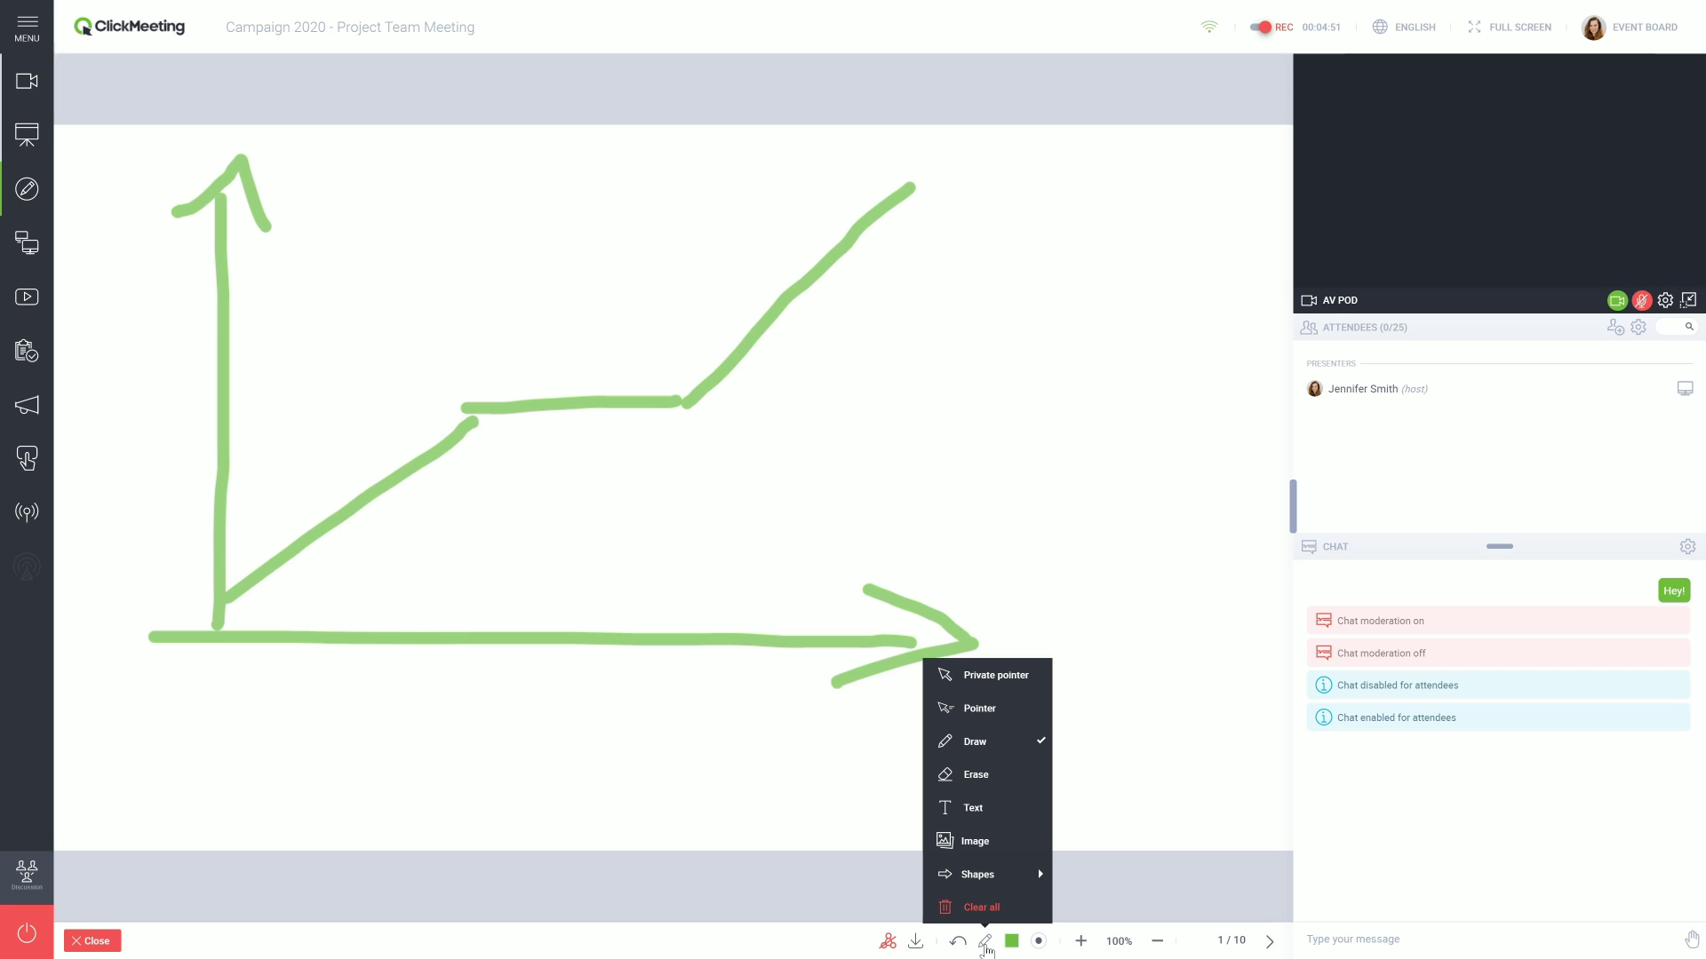
pyautogui.click(881, 883)
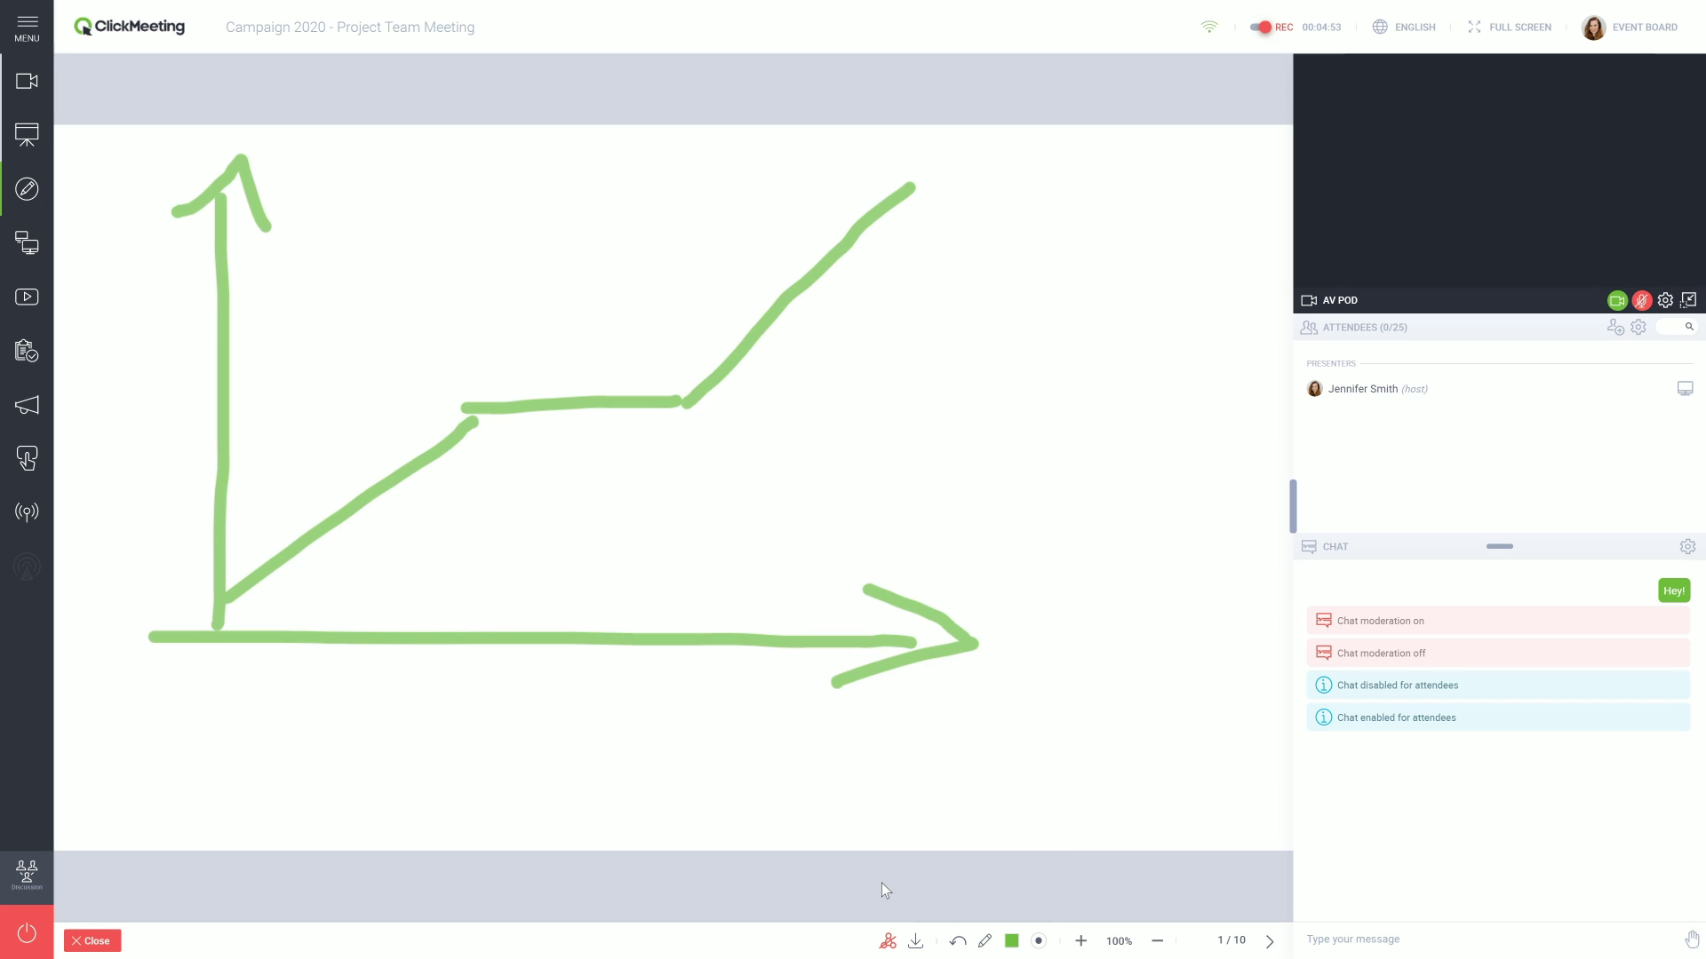
# - Enable whiteboard collaboration for attendees, download the whiteboard drawing as a PDF, and dismiss the download notice
pyautogui.click(870, 929)
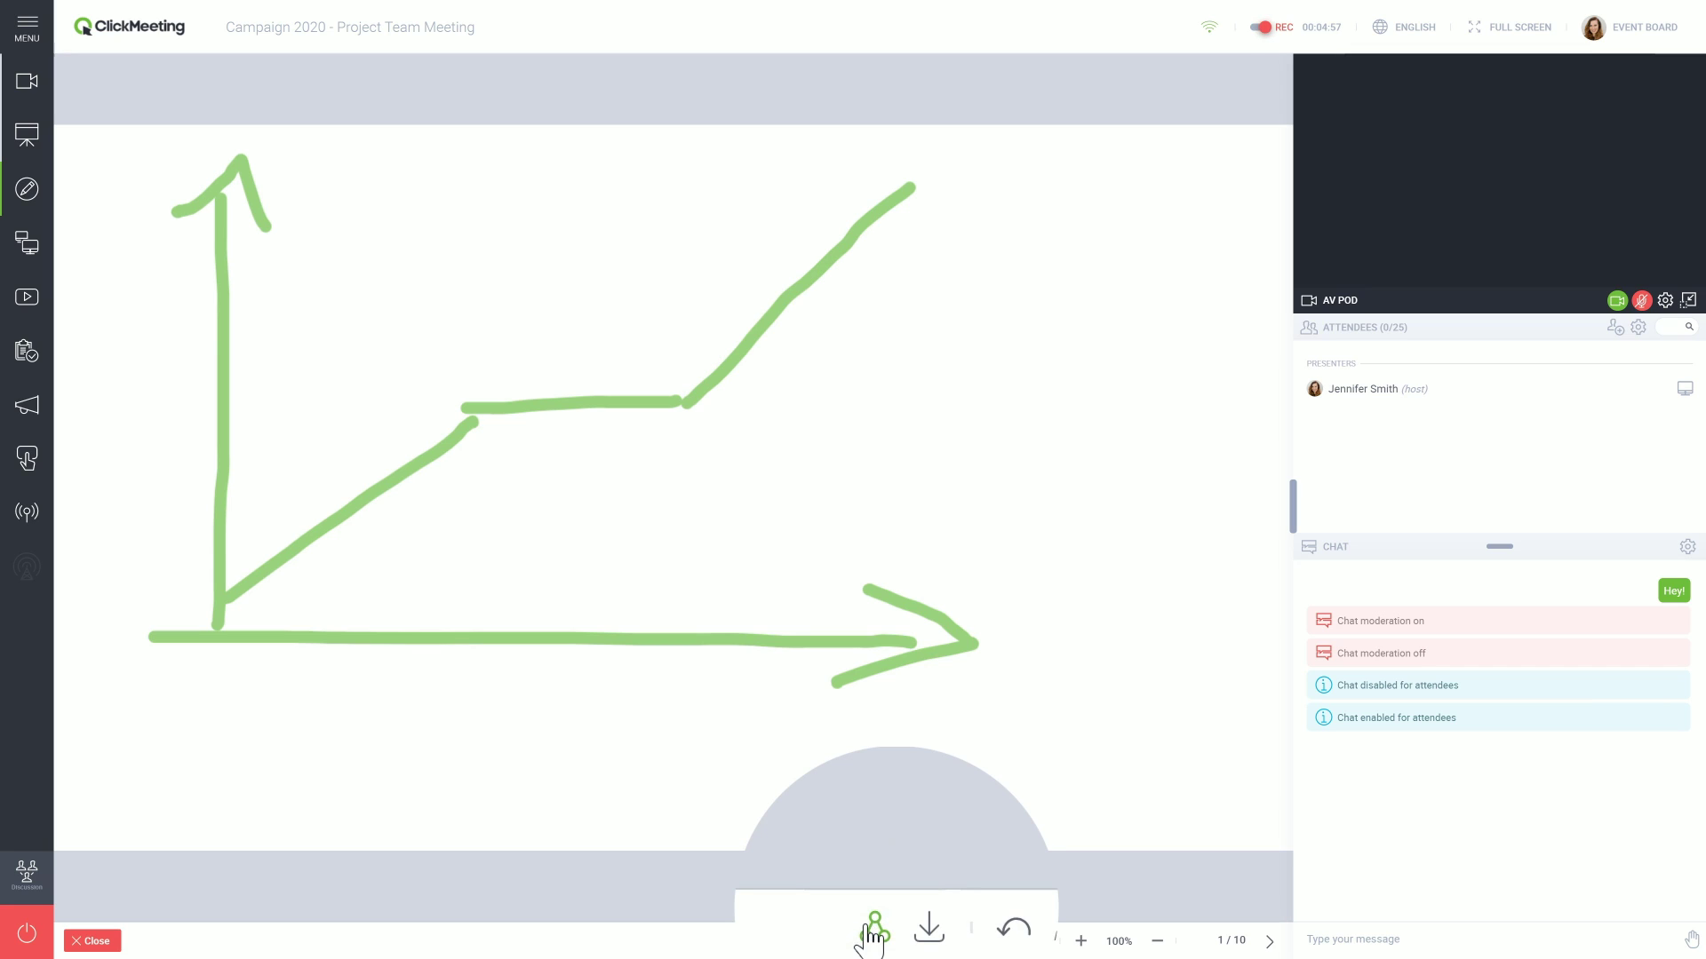
pyautogui.click(933, 933)
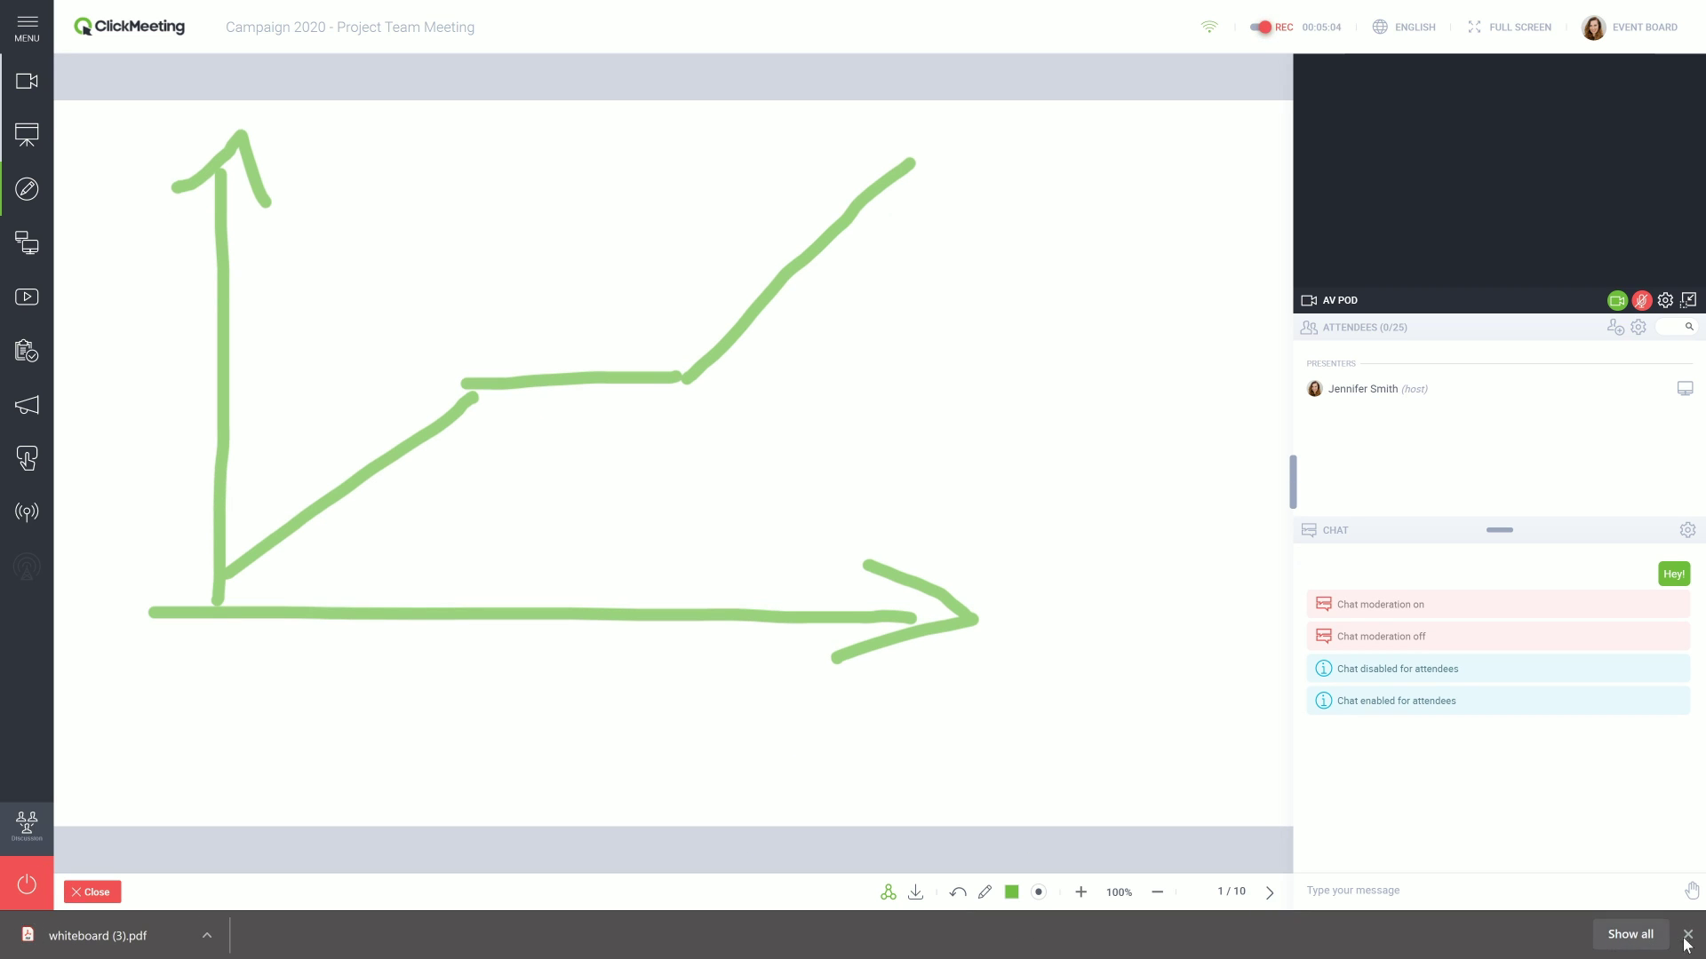
pyautogui.click(1688, 934)
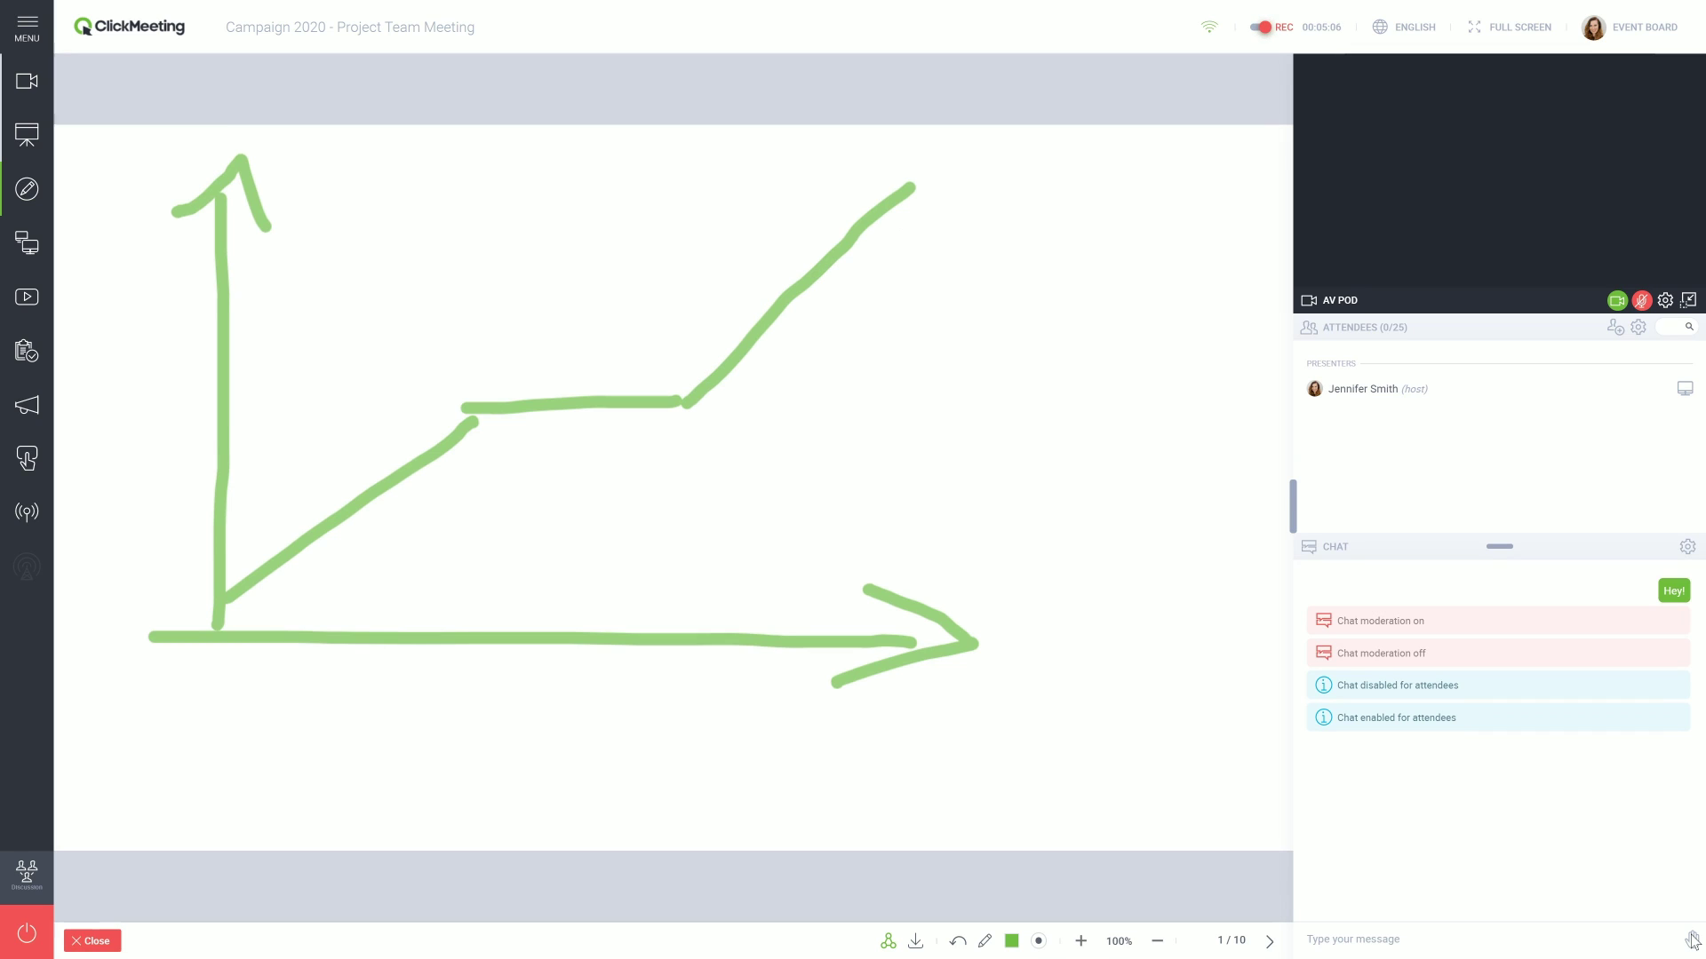
# - Preview in-browser screen sharing with Screen 1 selected, and cancel it without sharing
pyautogui.click(24, 244)
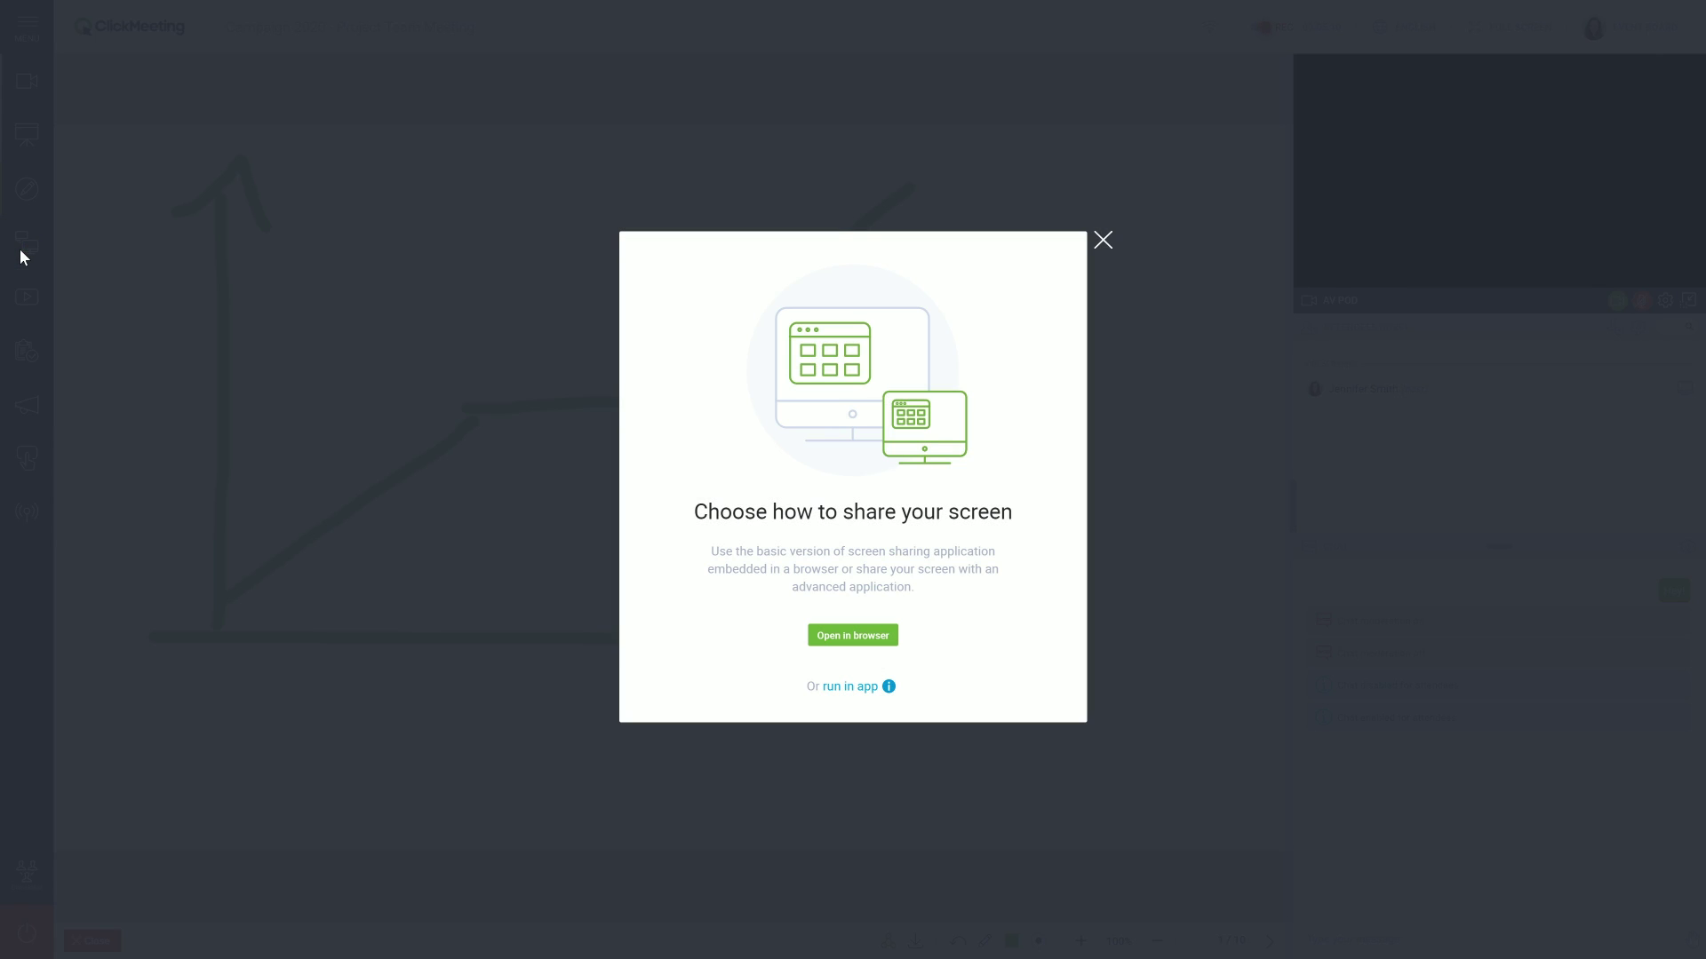
pyautogui.click(850, 636)
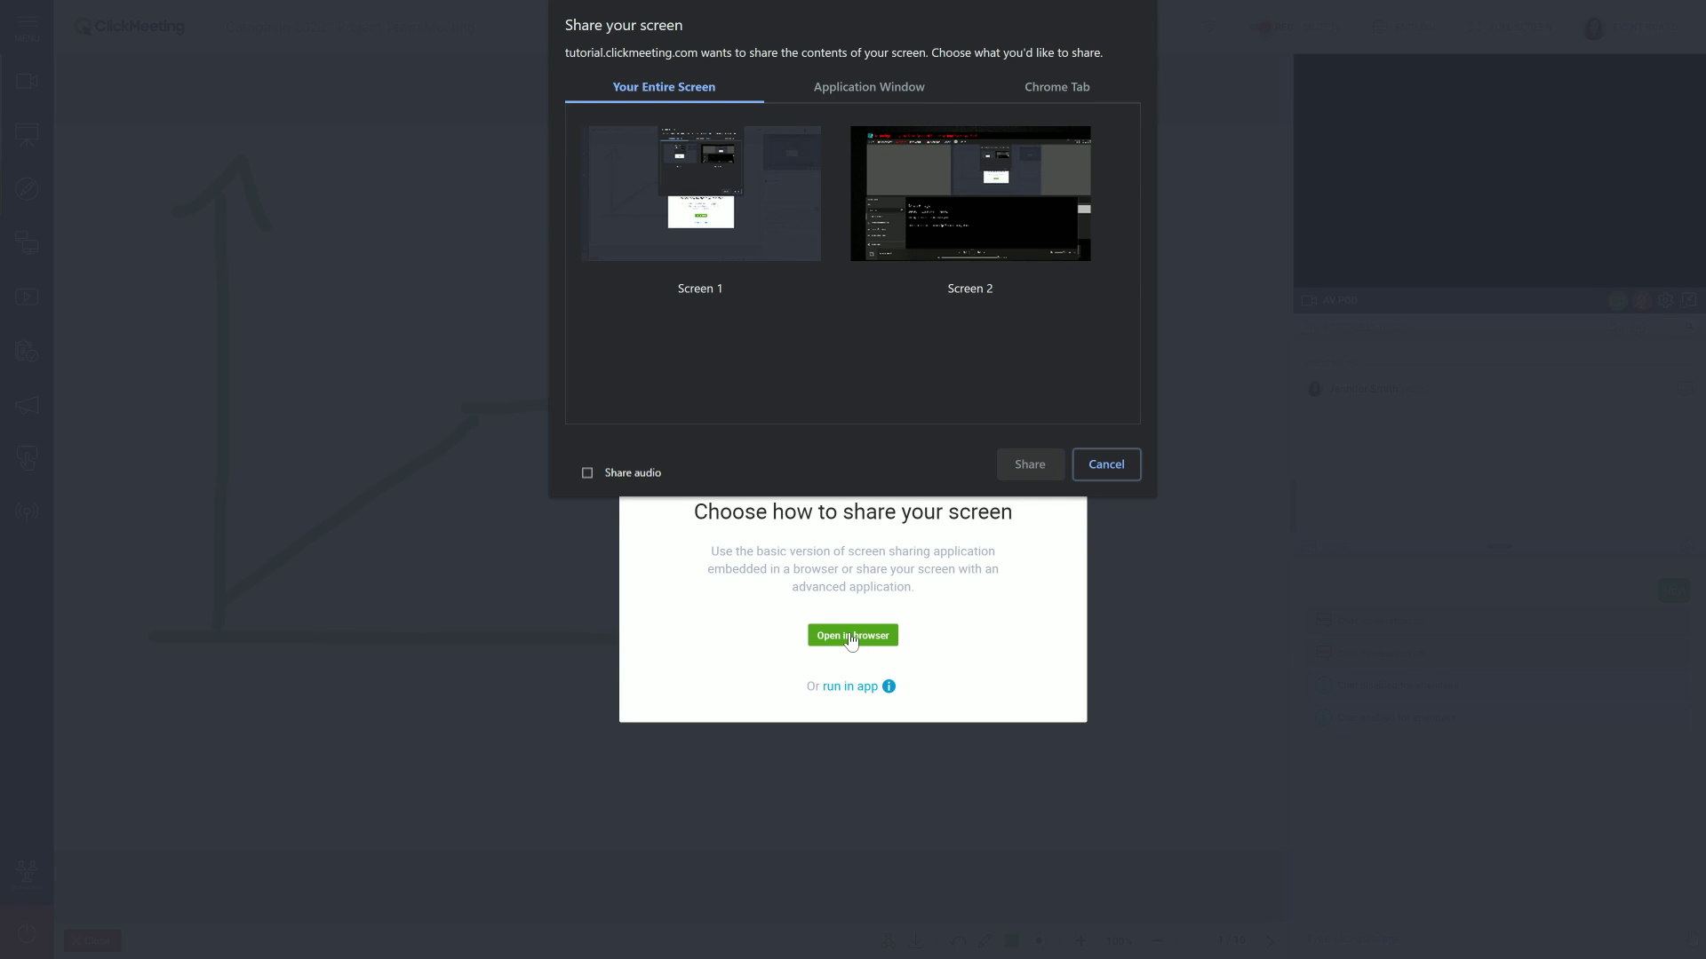
pyautogui.click(812, 222)
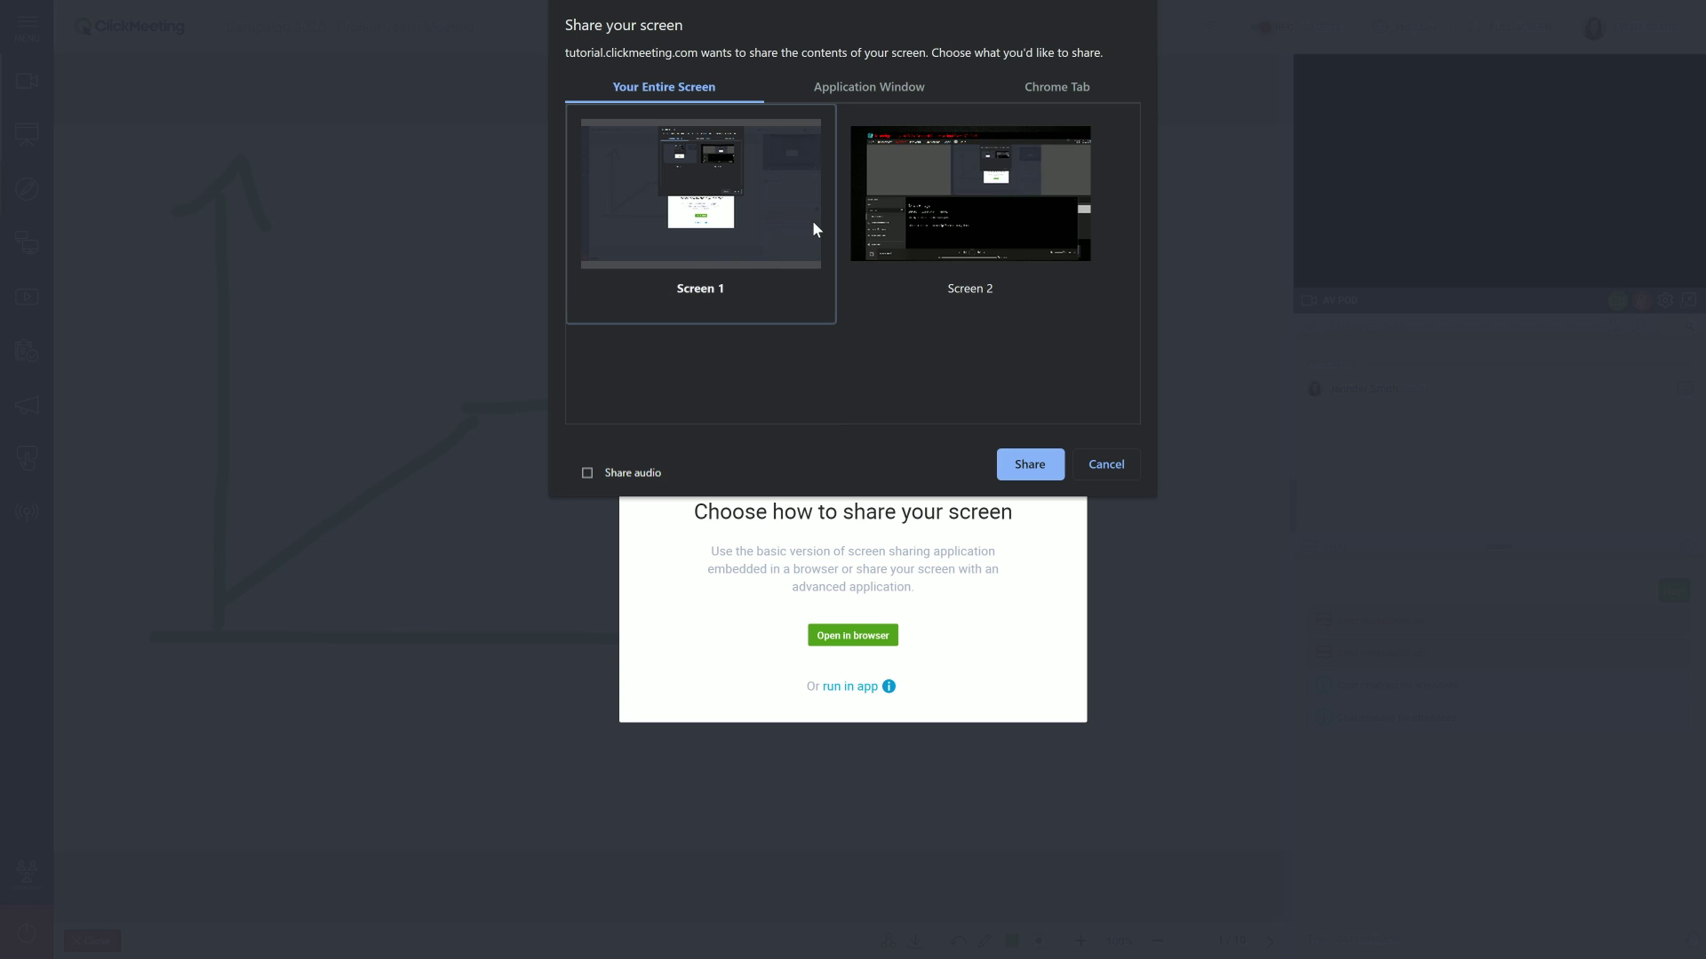
pyautogui.click(1104, 464)
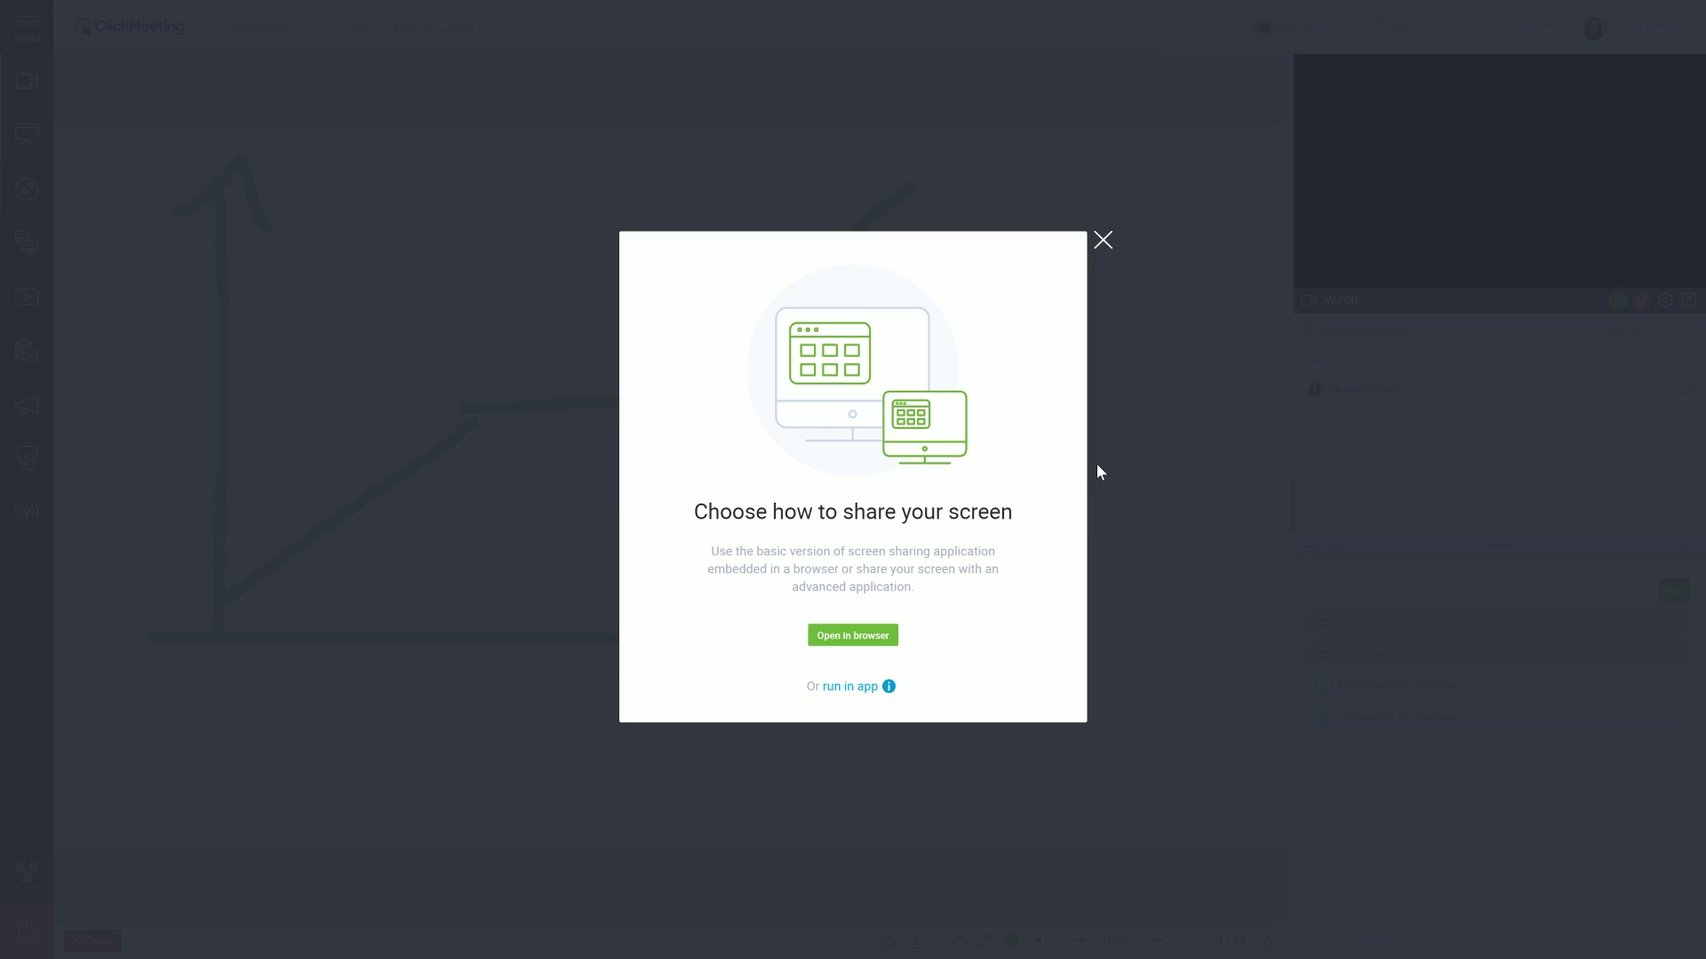
pyautogui.click(1103, 241)
# - Remove the whiteboard, presentation.pdf and AV View from the room's content, leaving only the welcome screen
pyautogui.click(36, 24)
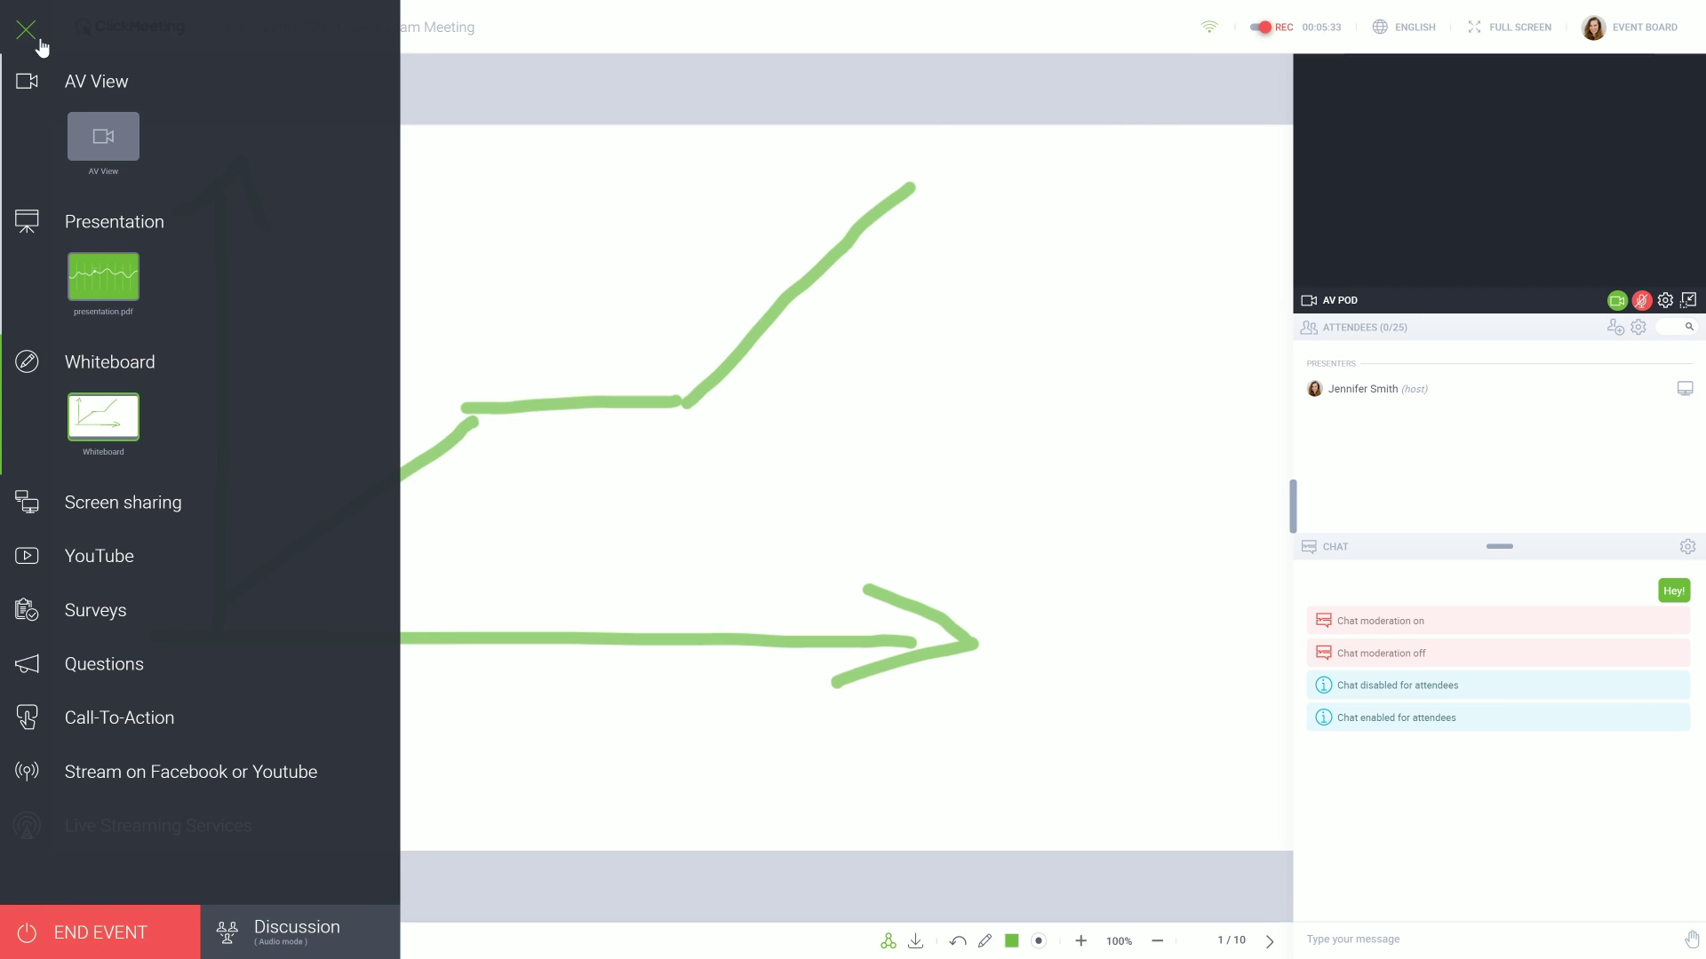
pyautogui.click(136, 397)
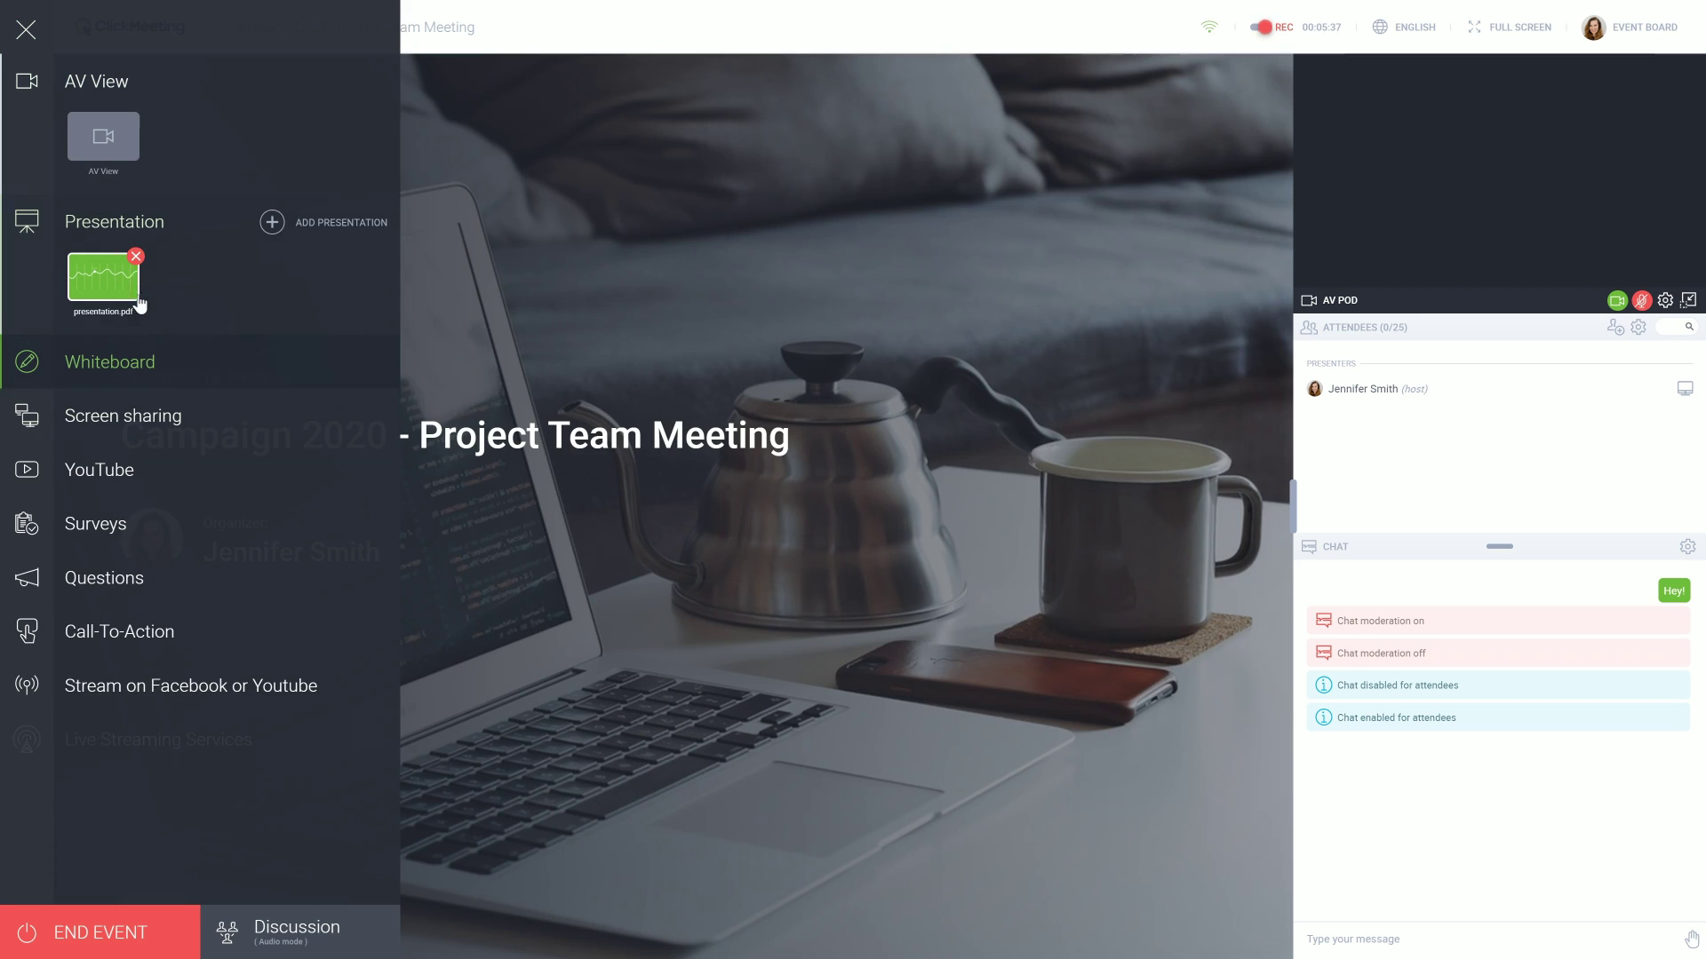
pyautogui.click(136, 257)
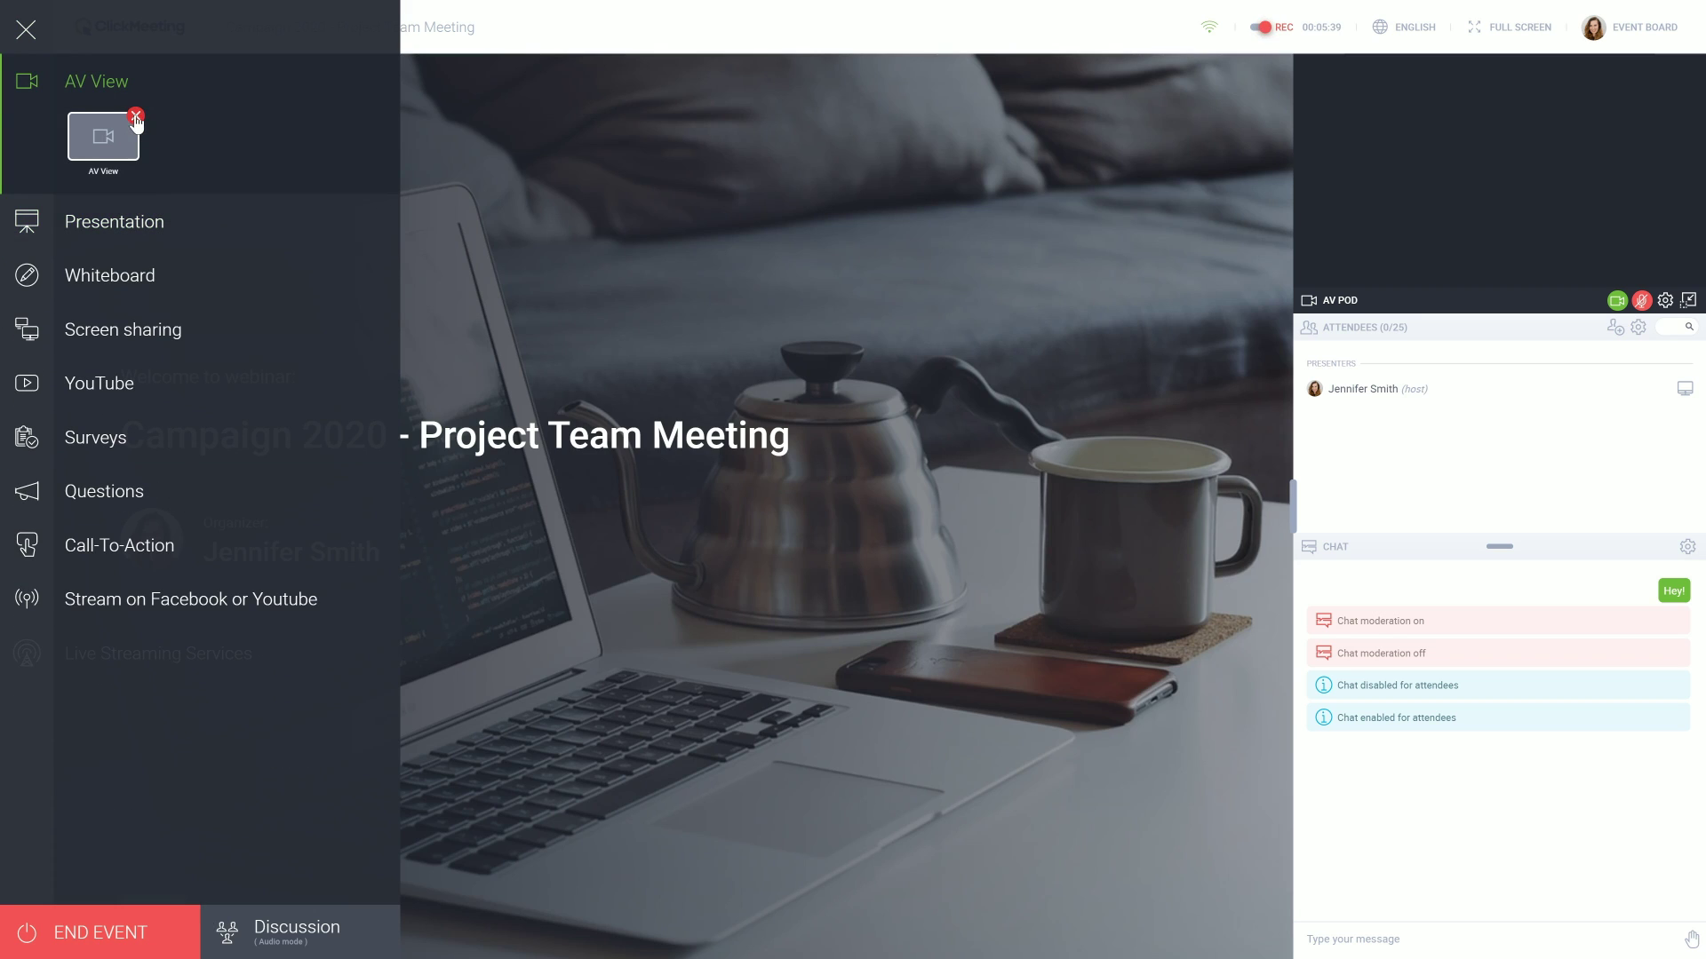
pyautogui.click(135, 114)
pyautogui.click(505, 246)
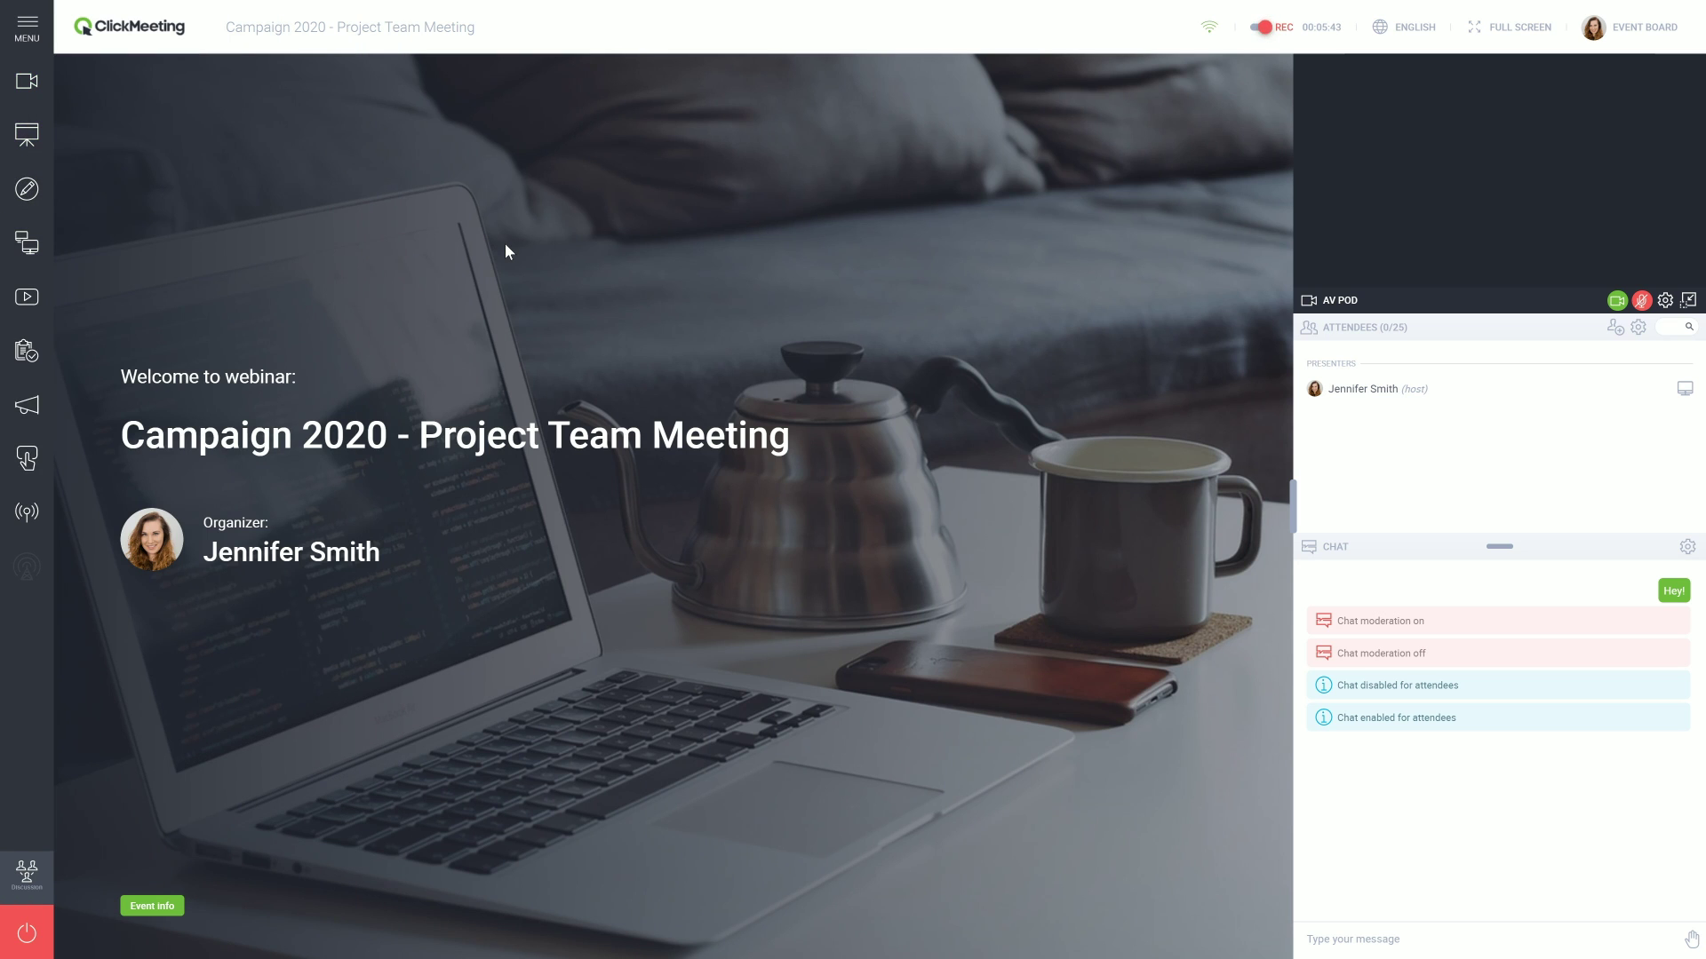
# - Open the choice between ending the event and only exiting it
pyautogui.click(29, 929)
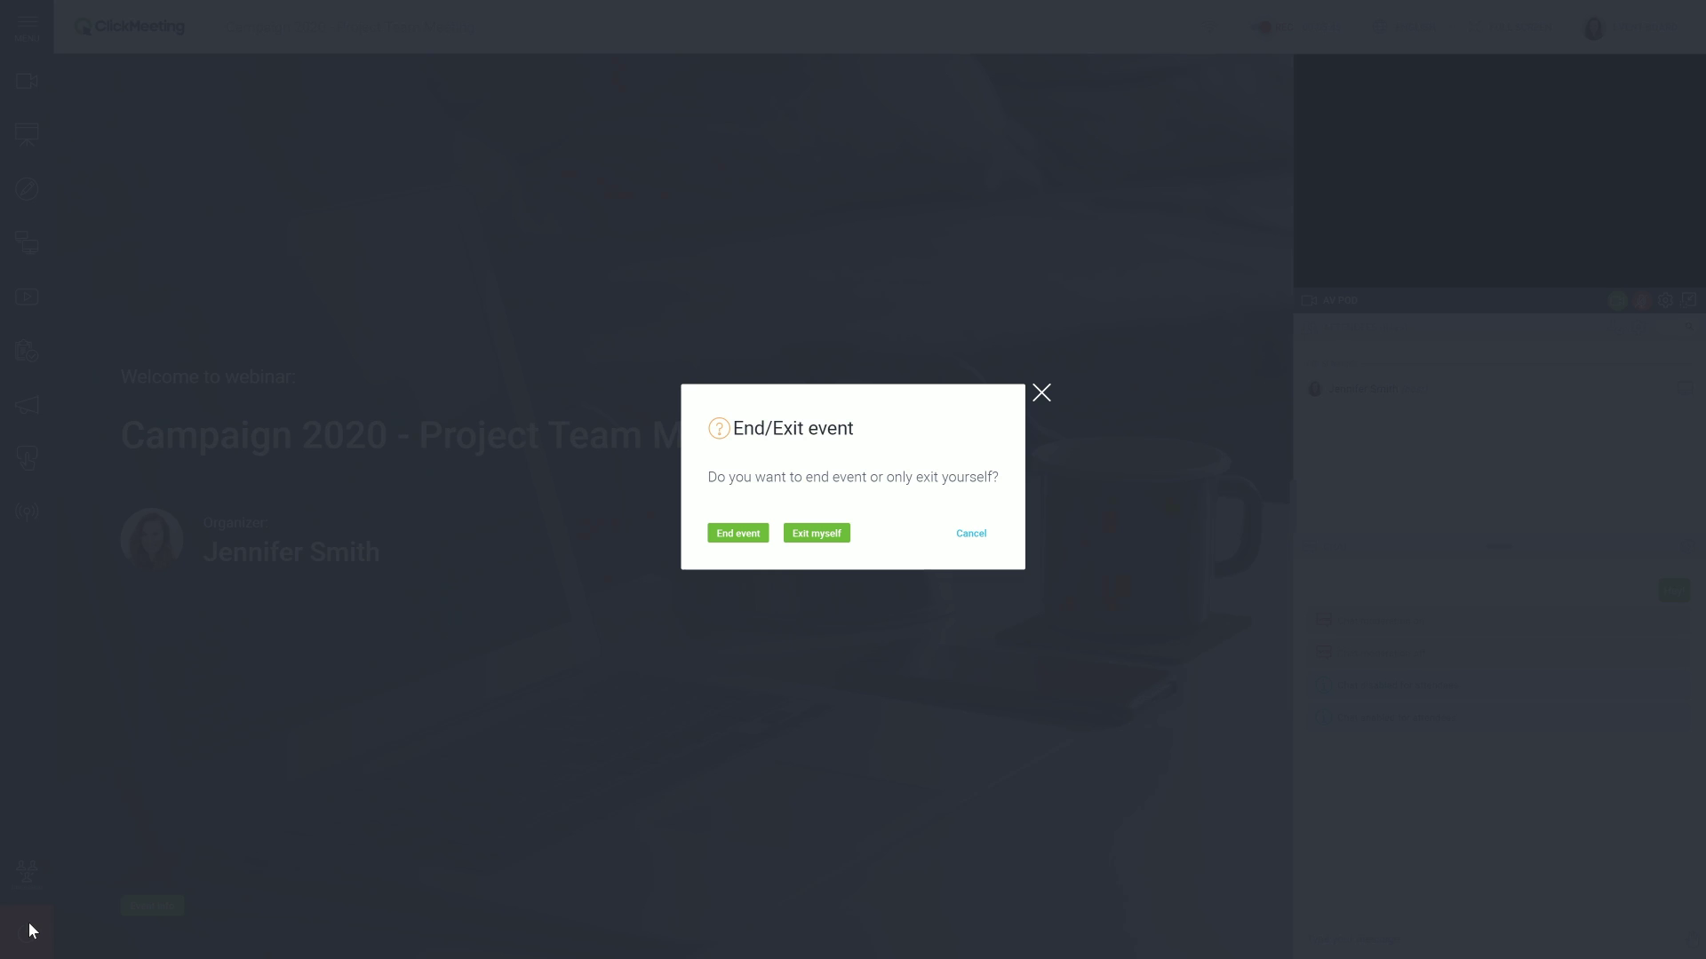